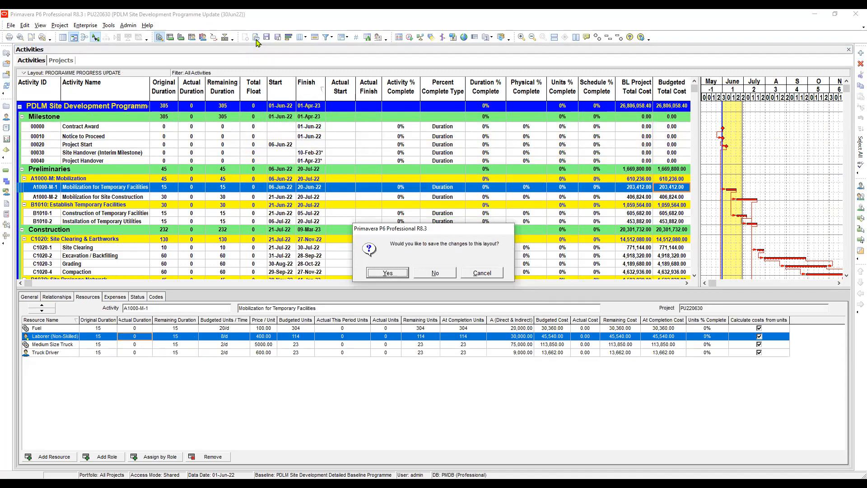
- Save the changes to the current PROGRAMME PROGRESS UPDATE layout and leave the layout list without opening another layout
key(Return)
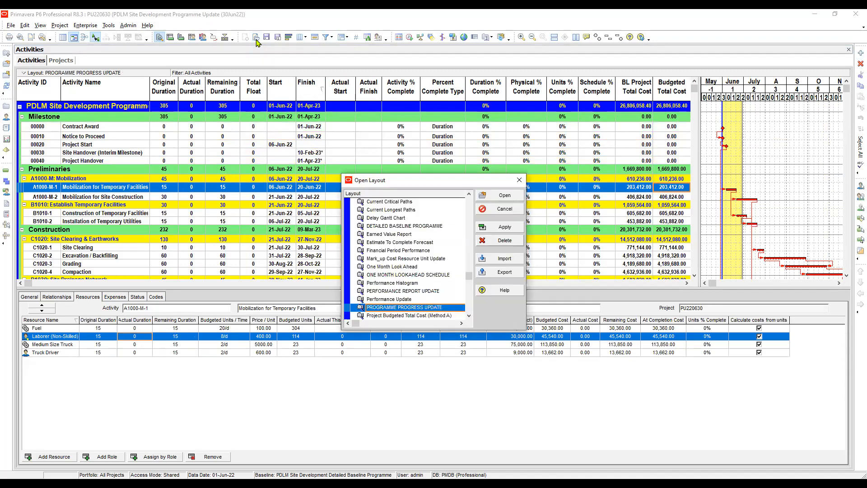
key(Tab)
key(Tab)
key(Tab)
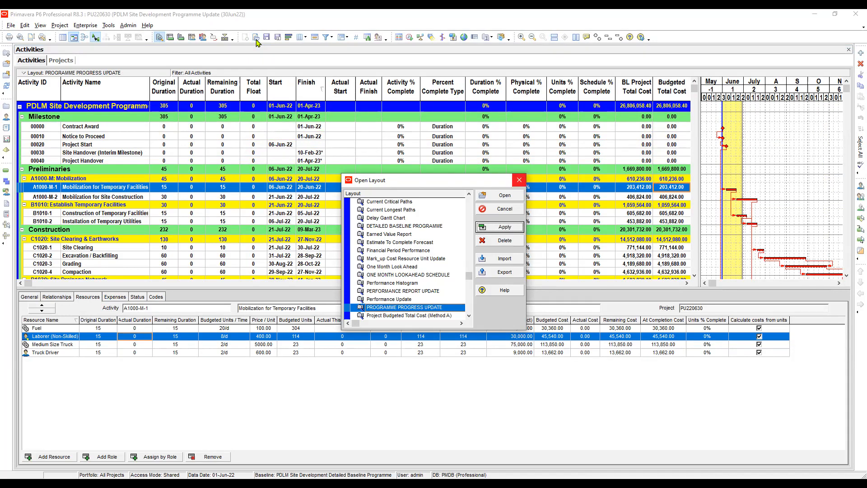
click(519, 180)
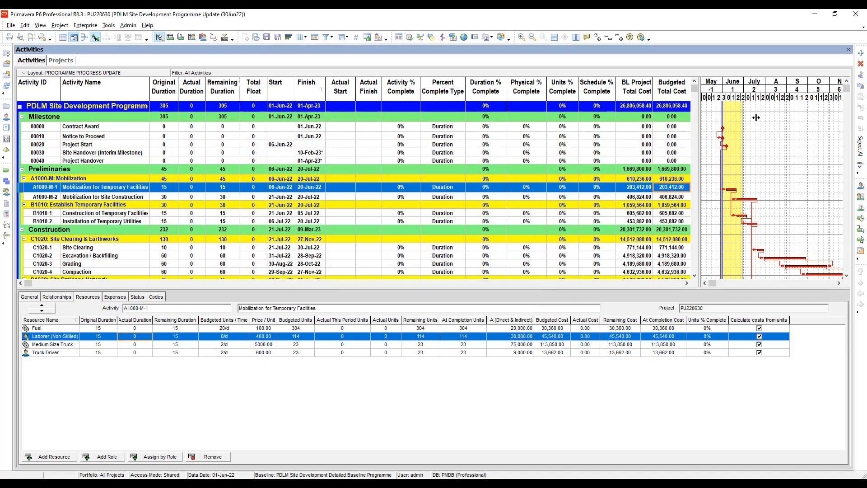
- Examine the milestones' finish dates, actual finish fields and remaining durations in the activity table
drag(756, 118, 762, 118)
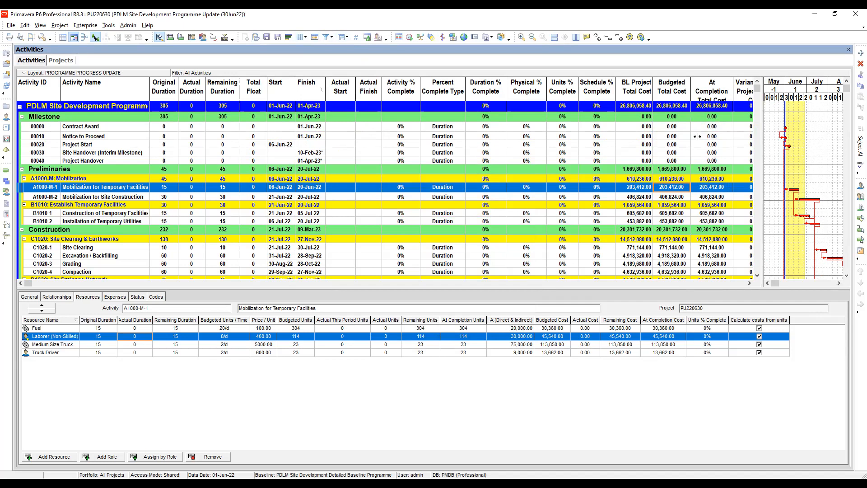
drag(695, 139, 703, 135)
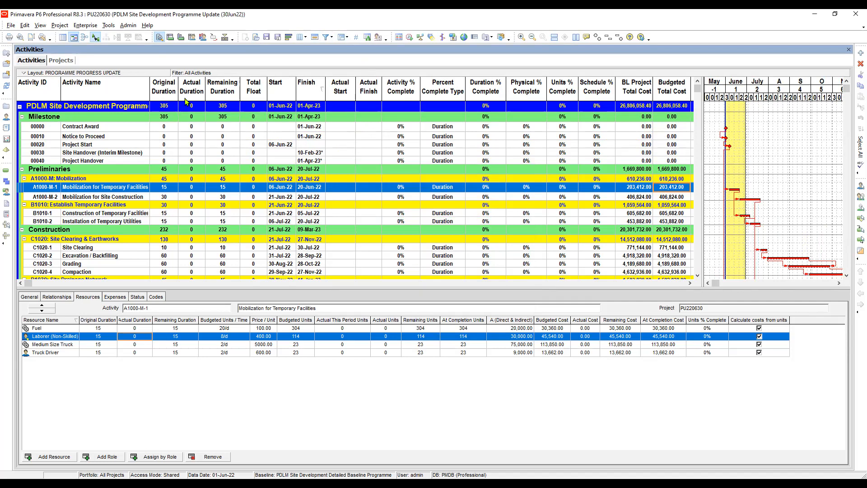
click(310, 136)
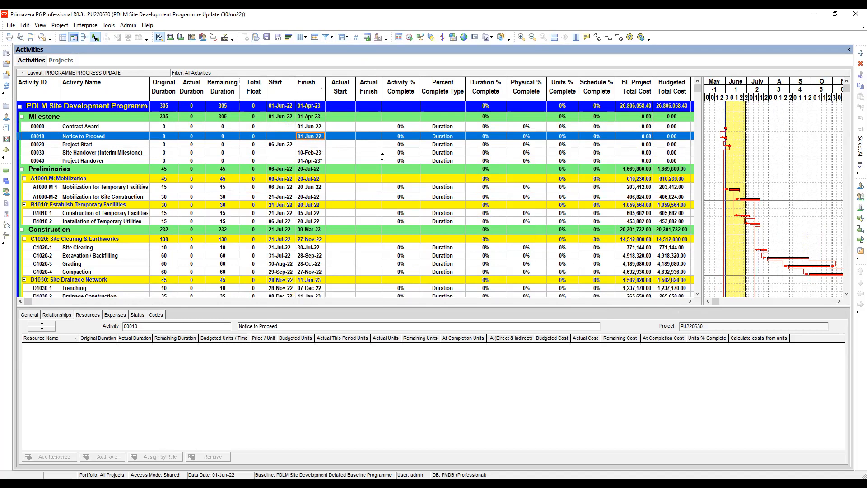
click(368, 128)
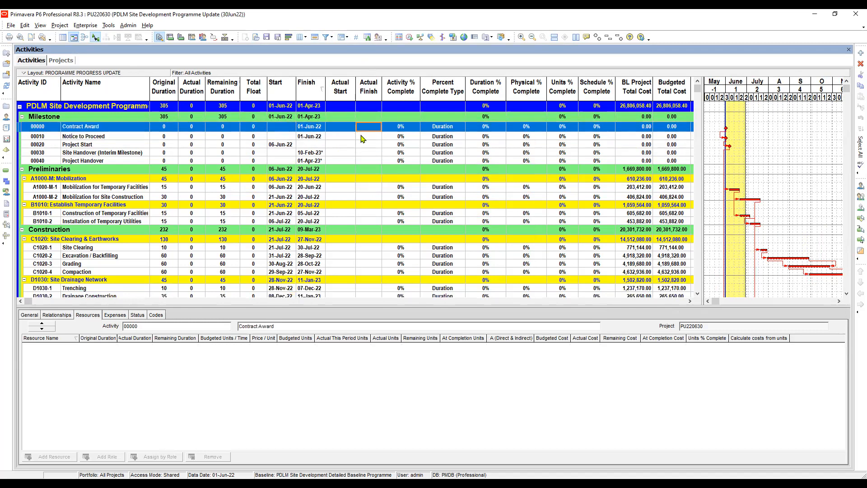
click(364, 136)
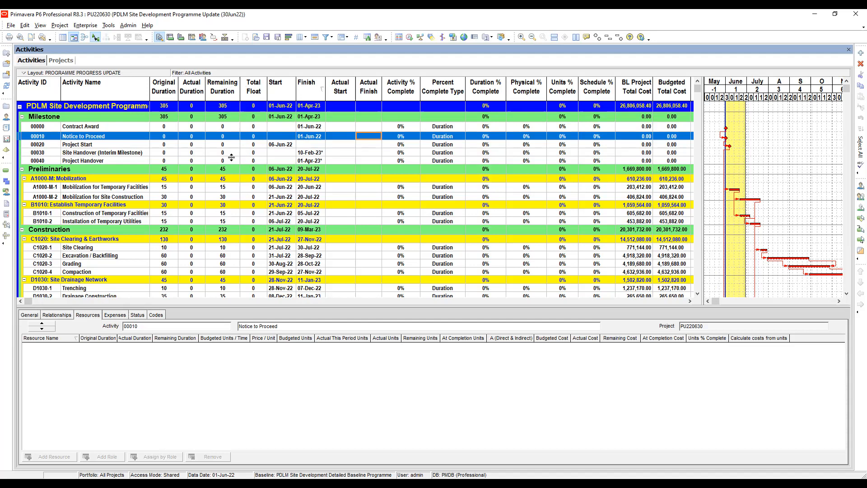
click(228, 129)
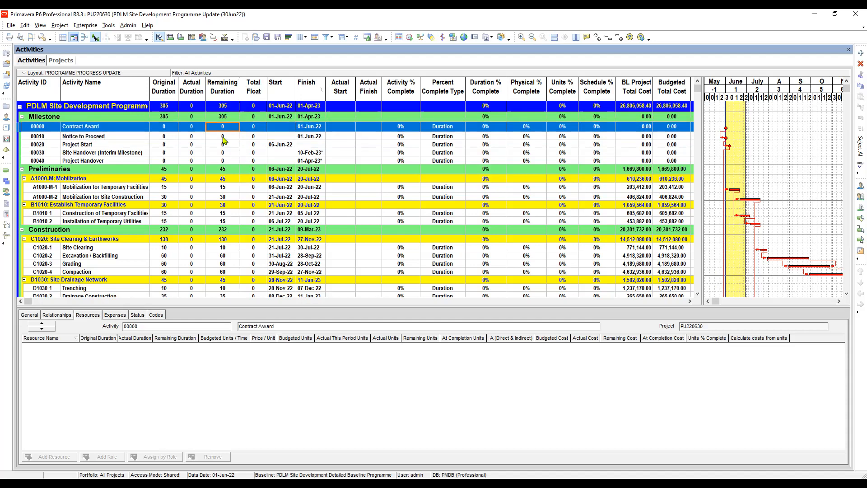
click(223, 136)
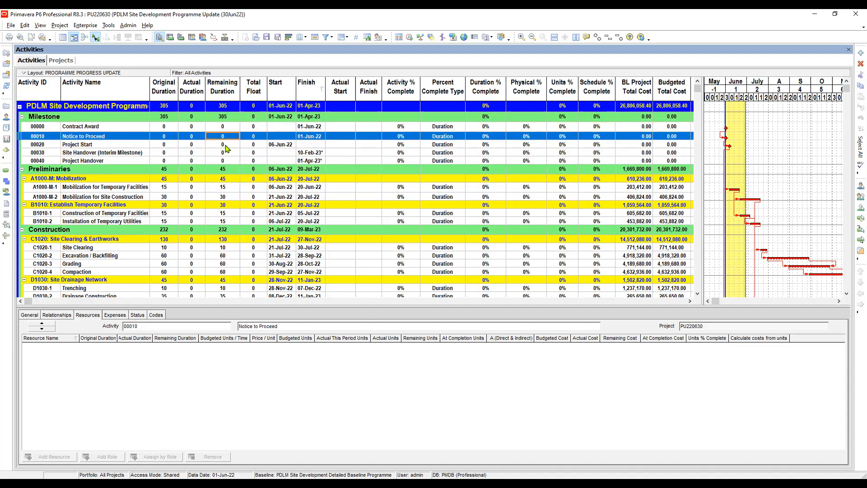
click(225, 146)
click(227, 153)
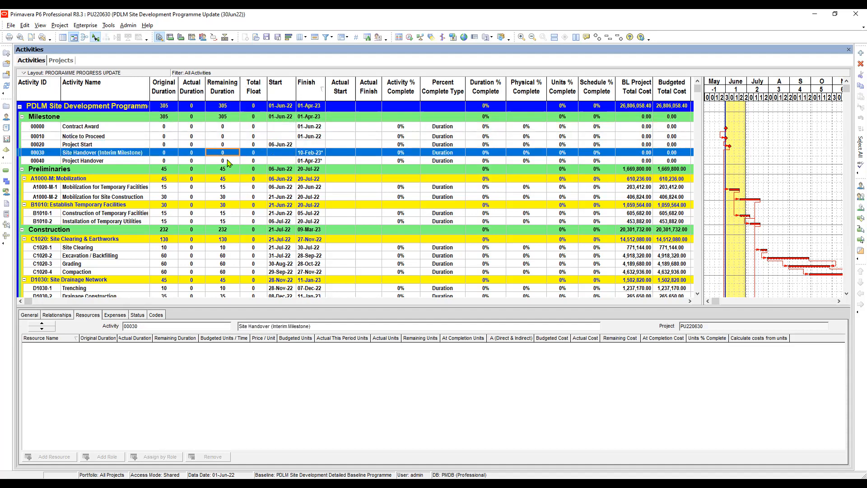
click(225, 161)
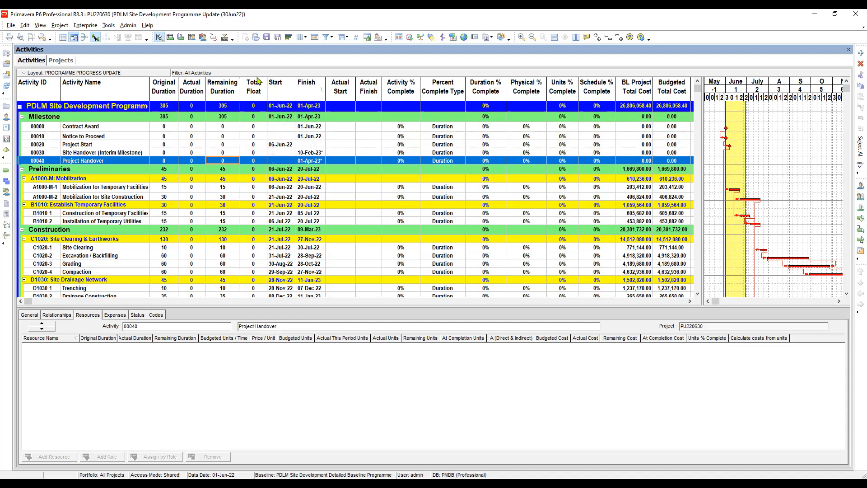
- Check the milestones' total float, actual start and actual finish fields, and show the status details of Project Start
click(257, 129)
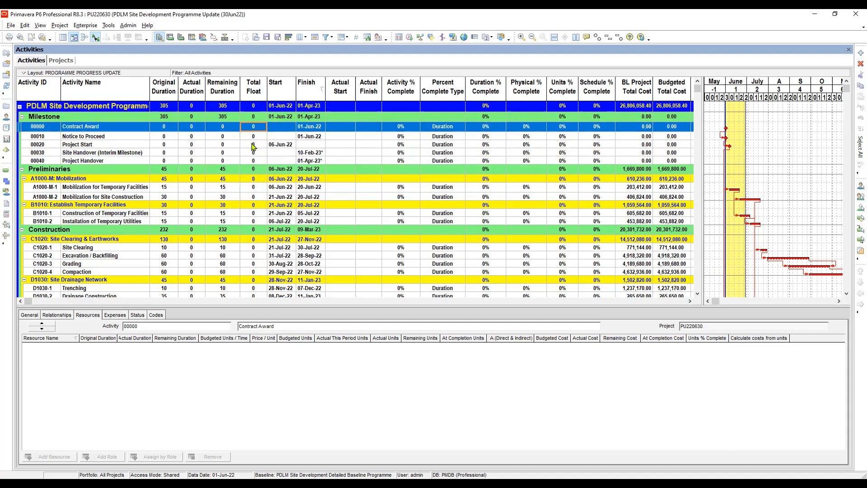
click(254, 145)
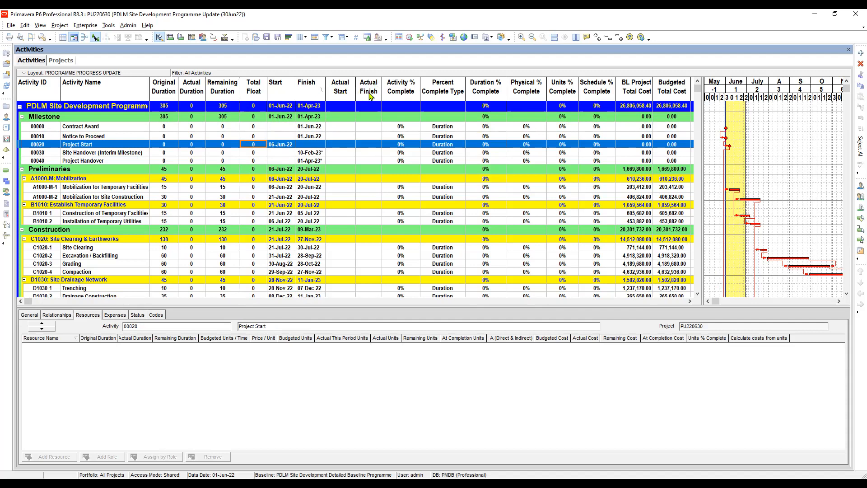
click(349, 127)
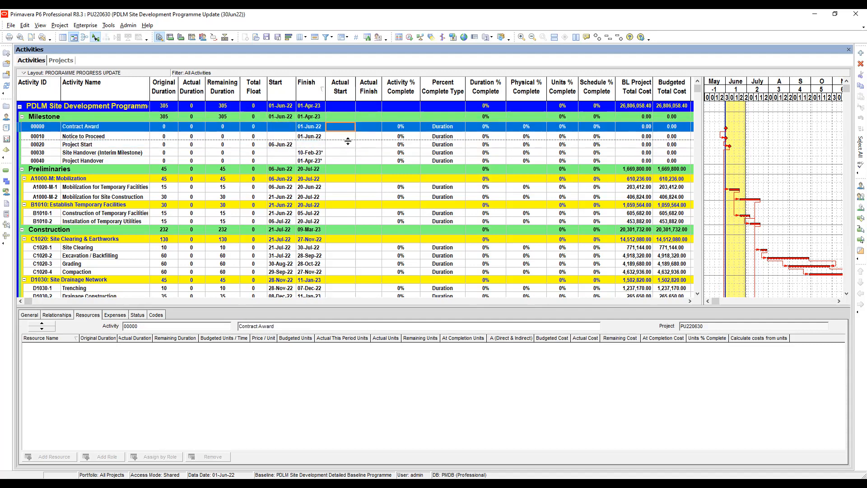
click(346, 144)
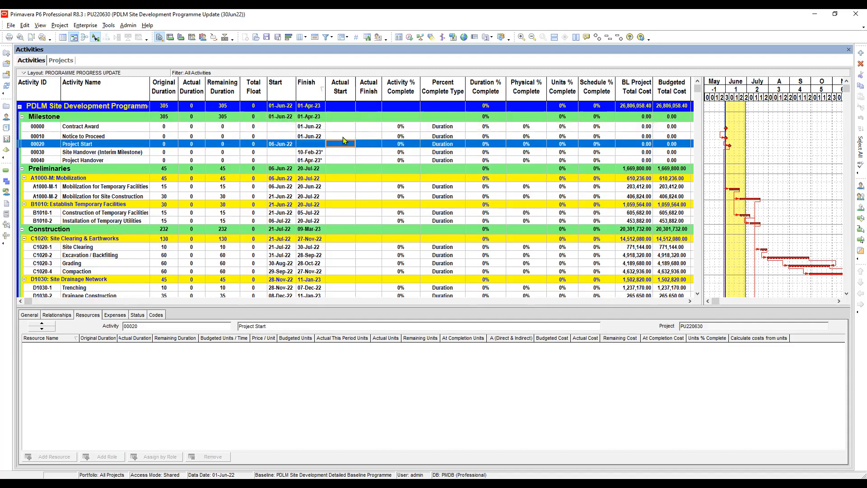
click(345, 136)
click(368, 137)
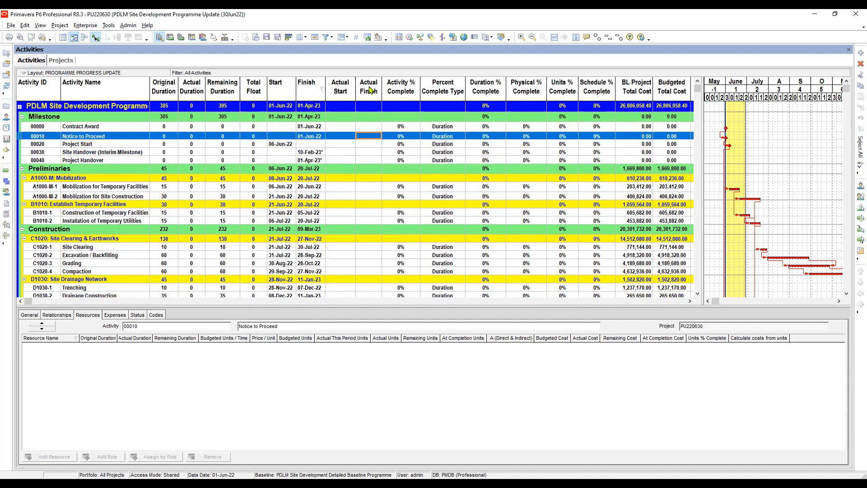
click(368, 146)
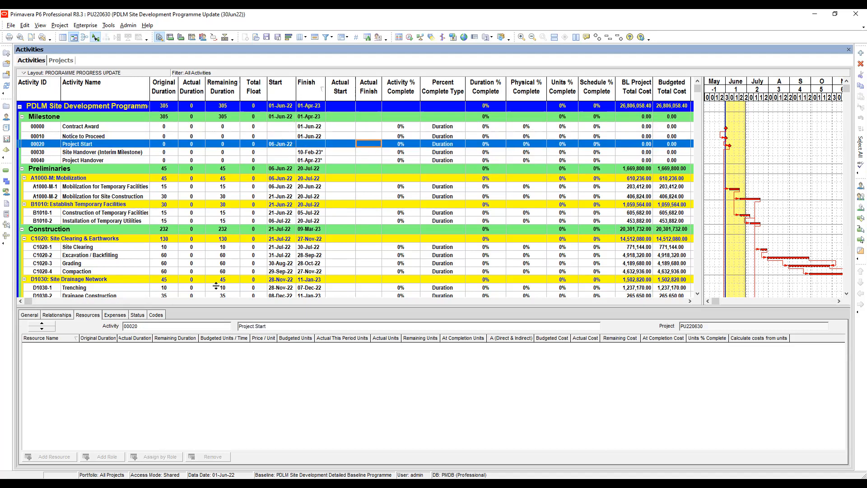
click(138, 316)
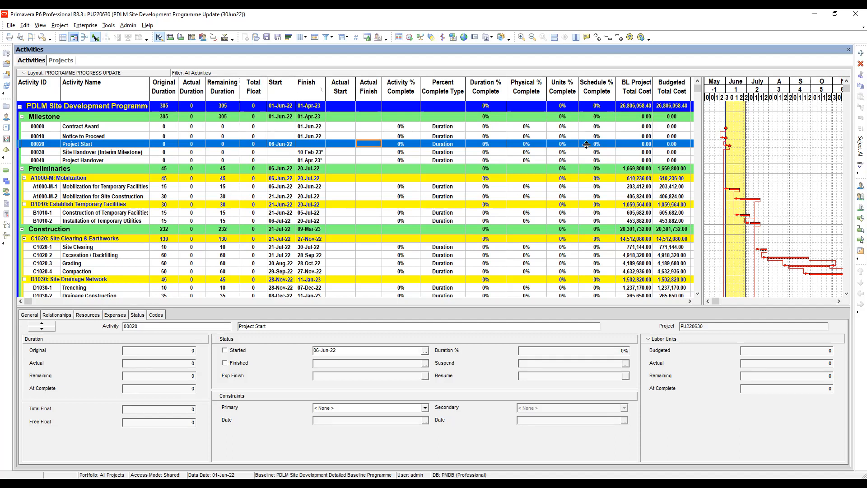
- Widen the activity table to compare the baseline, budgeted and at completion total costs with the baseline cost variance
click(640, 108)
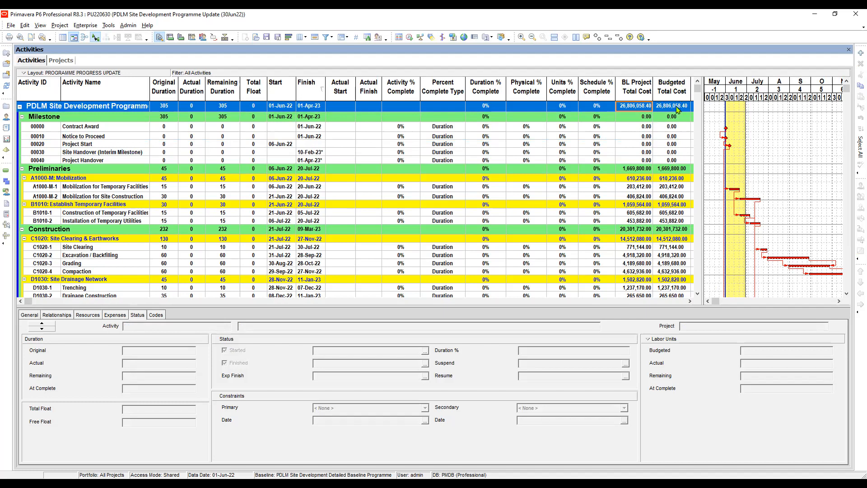
click(668, 128)
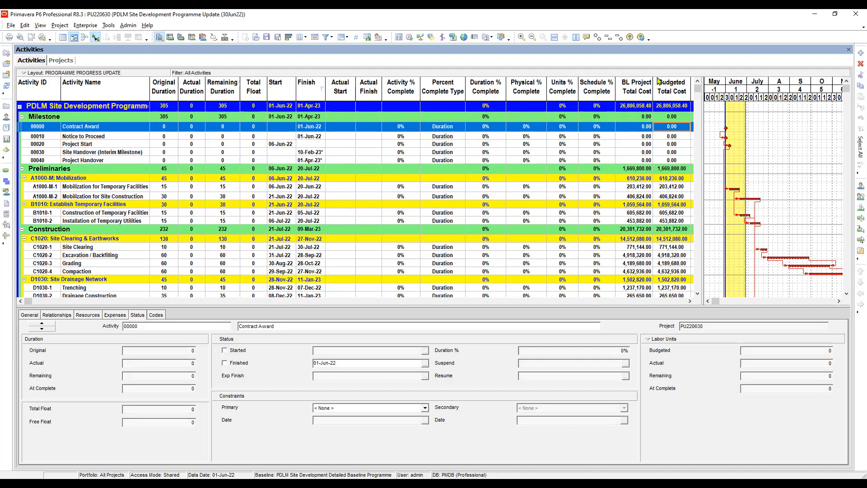
click(672, 136)
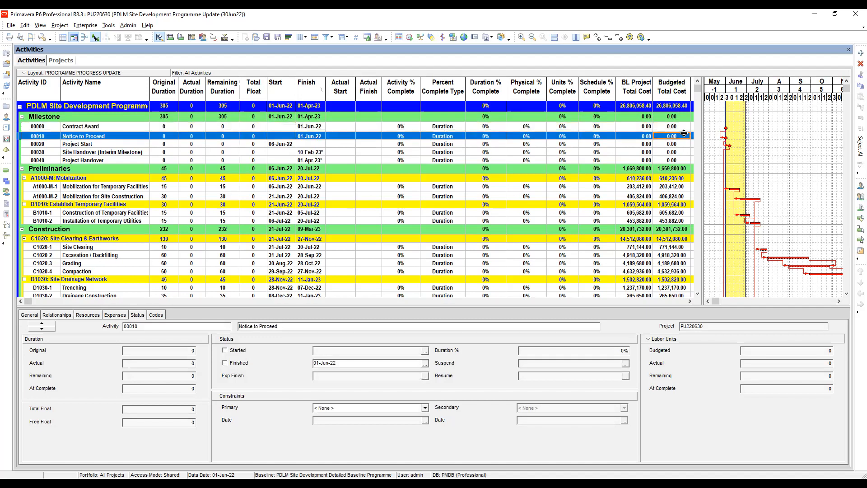
drag(703, 122, 803, 131)
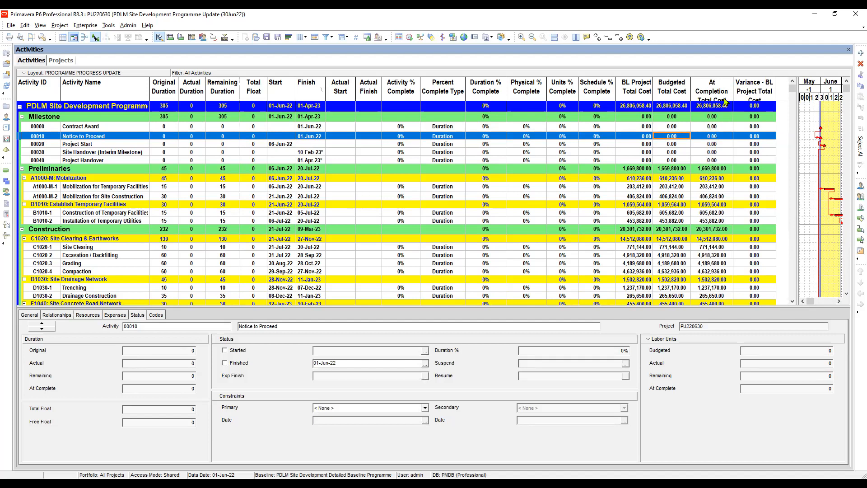
key(F5)
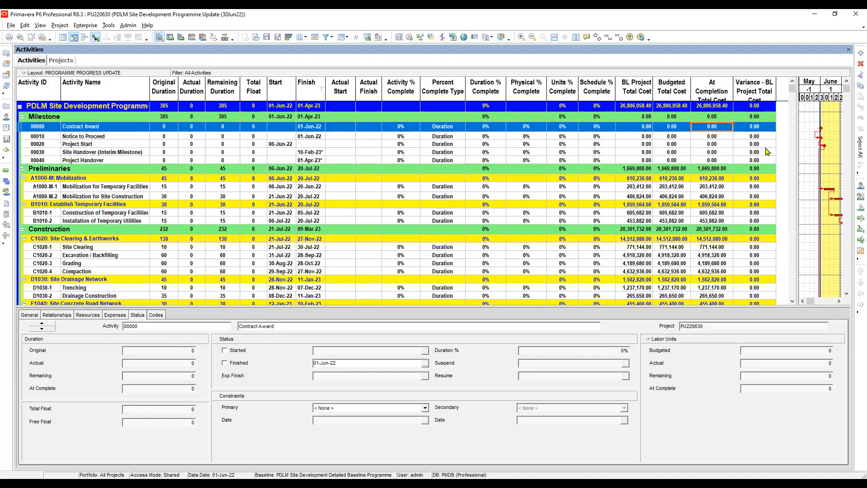
click(752, 137)
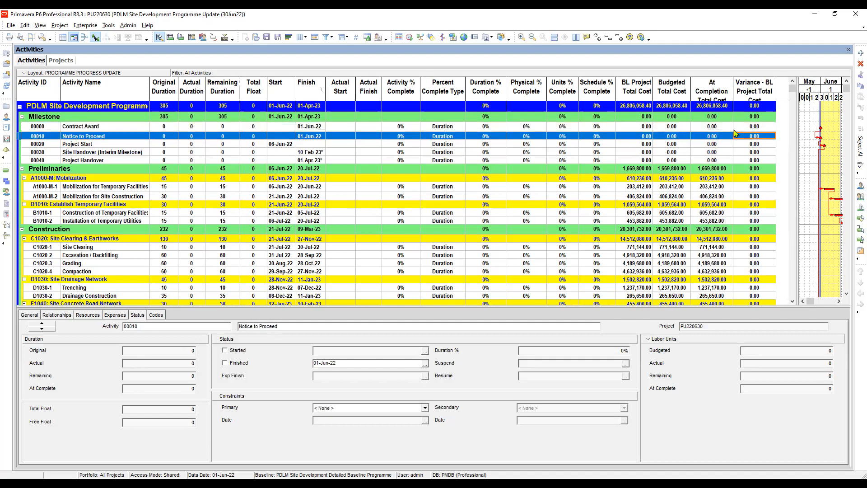
click(670, 127)
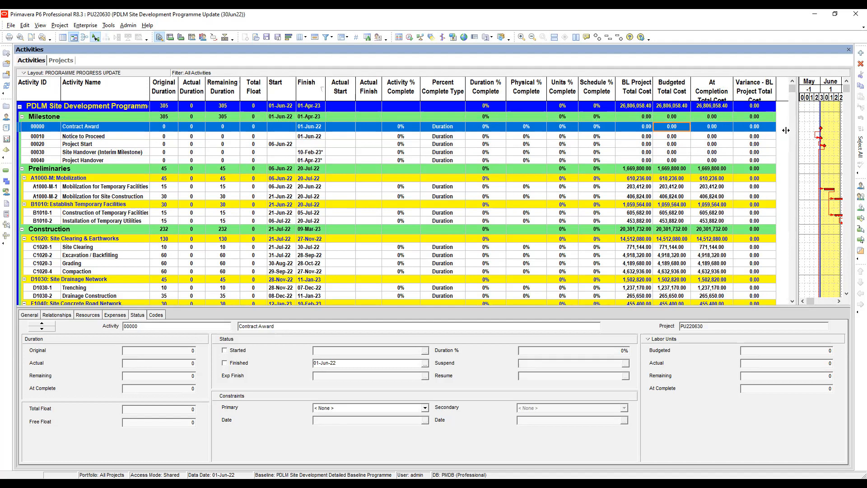
drag(786, 130, 774, 130)
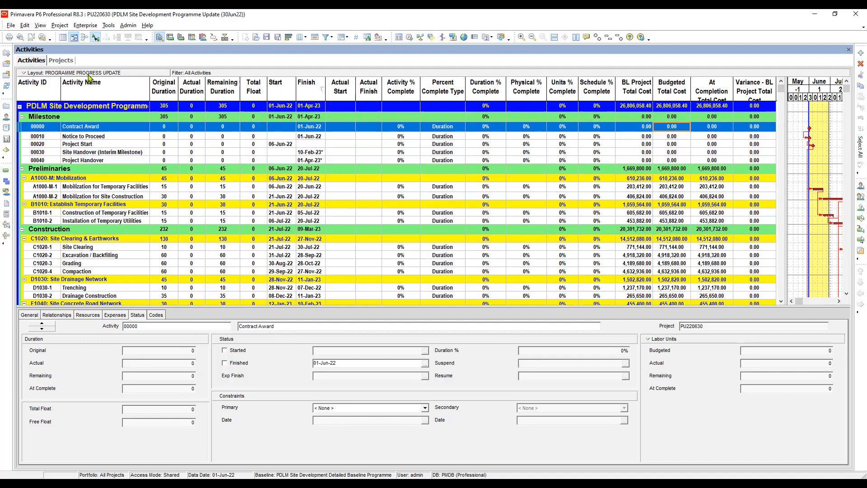
- Check the actual durations of the milestones from Notice to Proceed through Project Handover
click(198, 138)
click(197, 146)
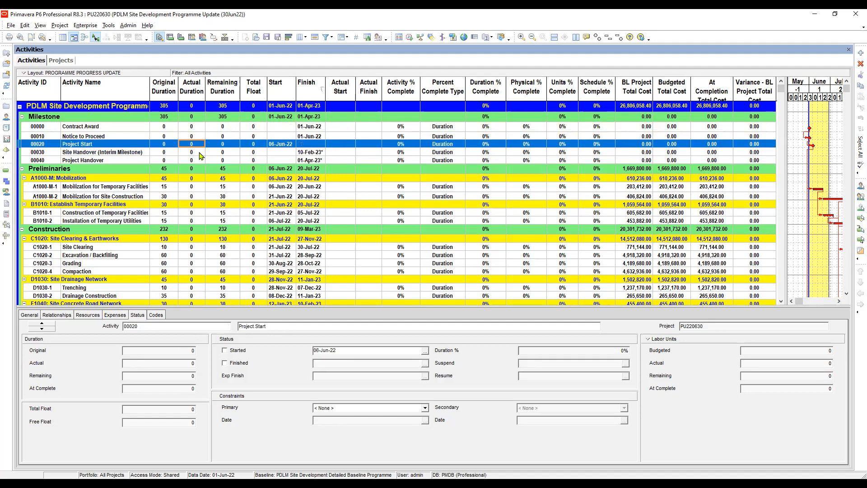
click(198, 154)
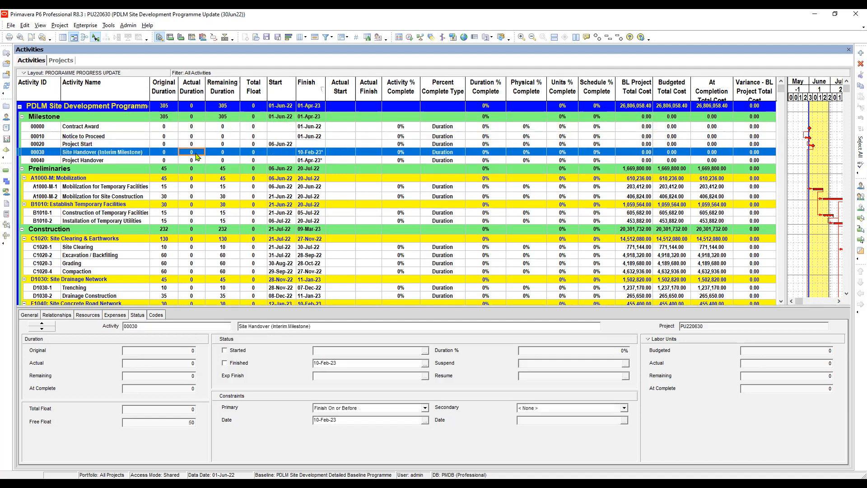
click(193, 161)
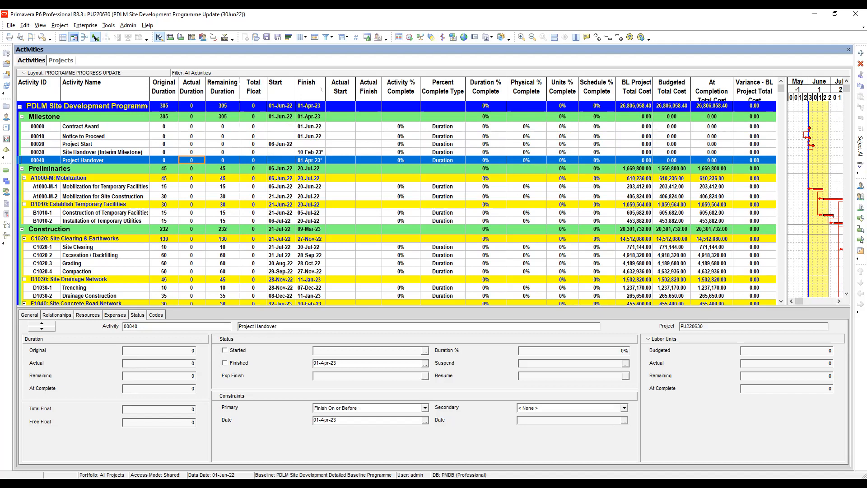
- Review the calculation settings of project PU220630 in the project list and return to its activities
click(67, 62)
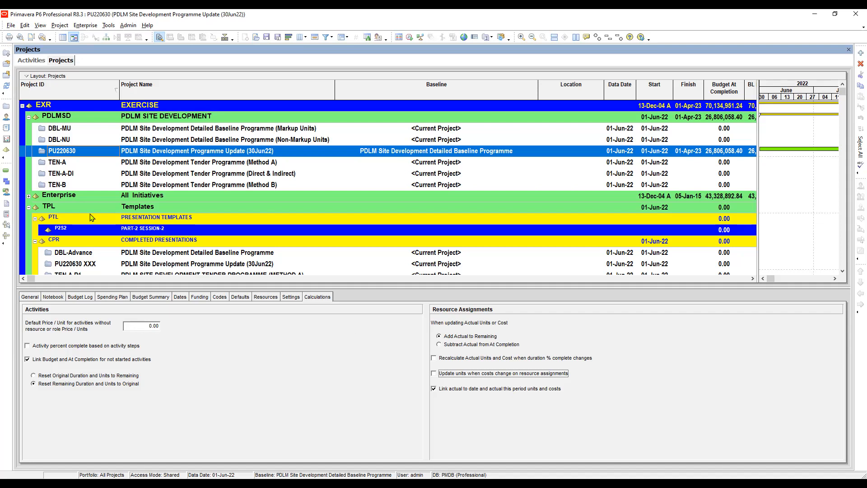
click(75, 147)
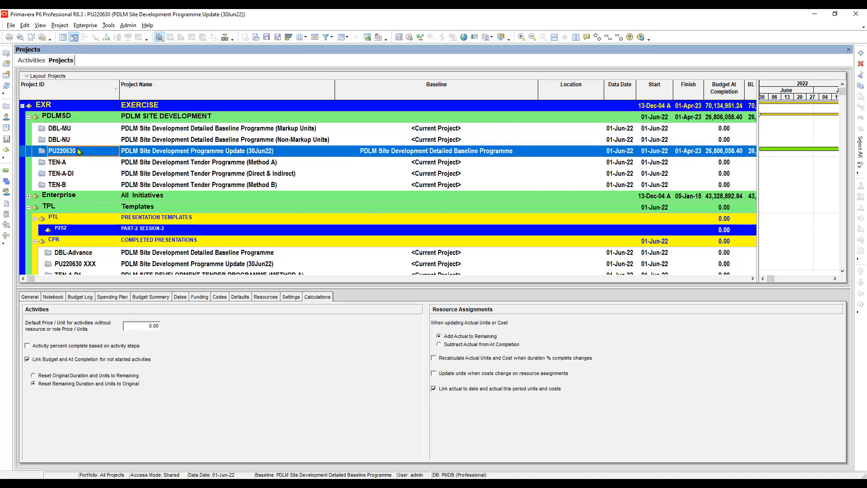
click(31, 61)
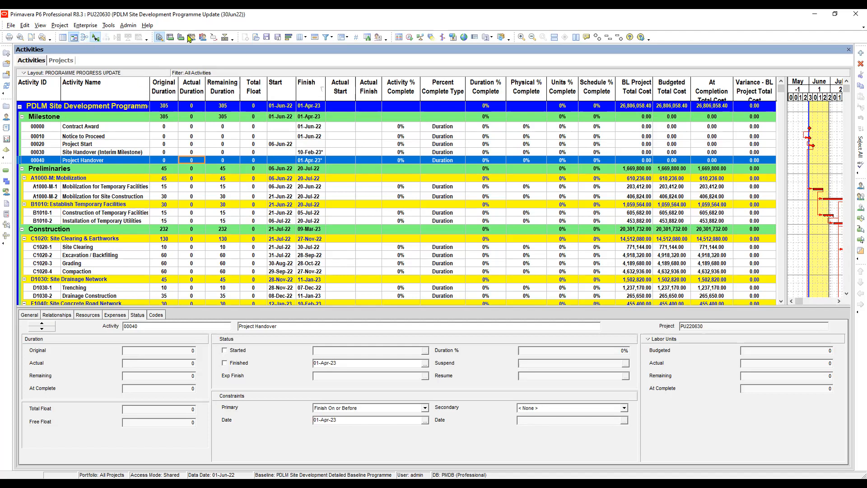
- Turn off automatic scheduling when a change affects dates in the schedule options, and schedule the project
click(412, 40)
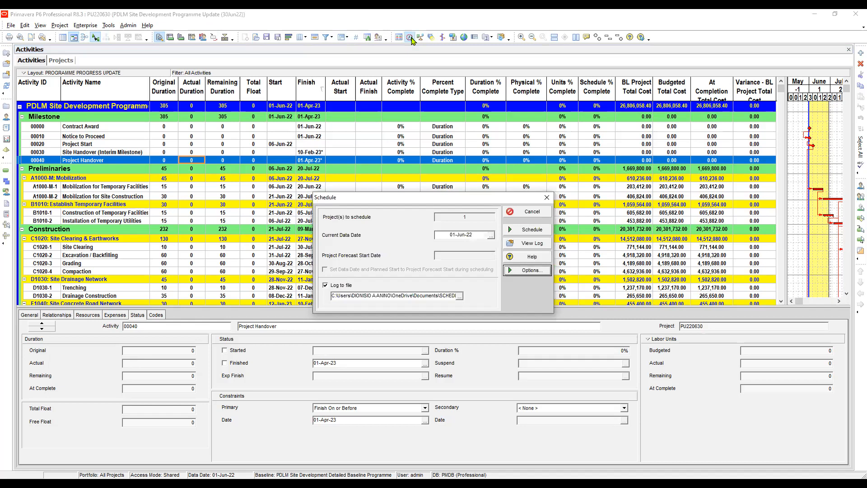
click(528, 270)
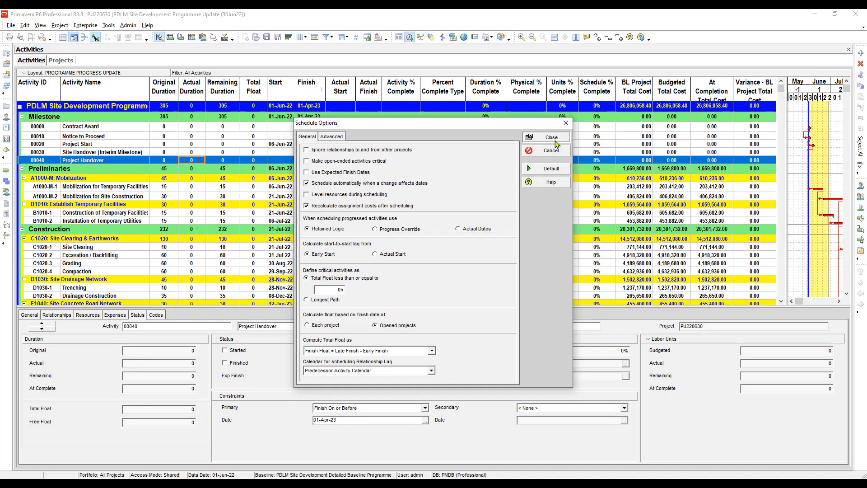
click(307, 183)
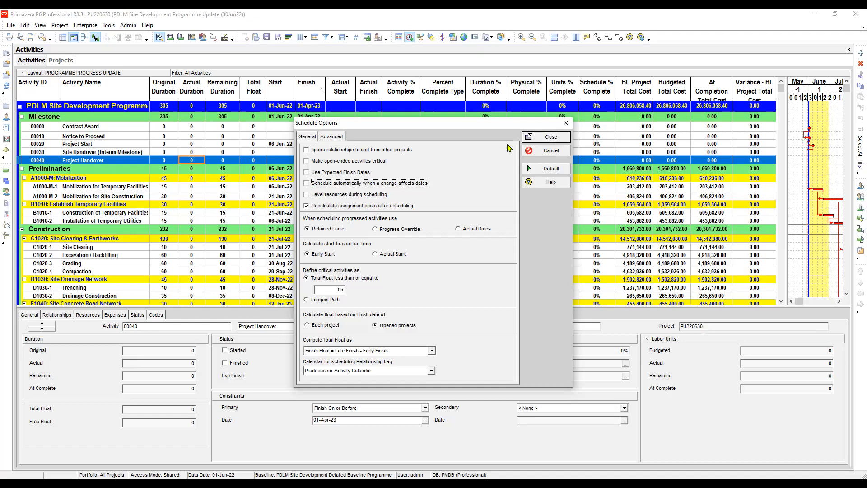
click(551, 138)
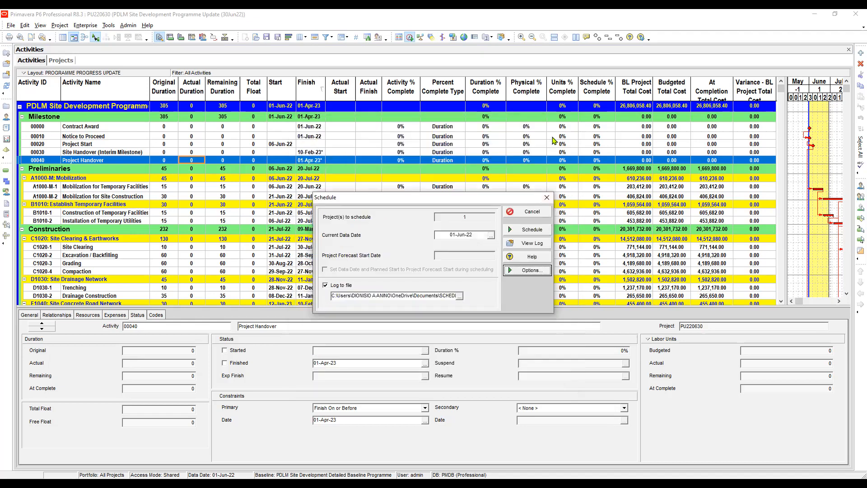
key(Tab)
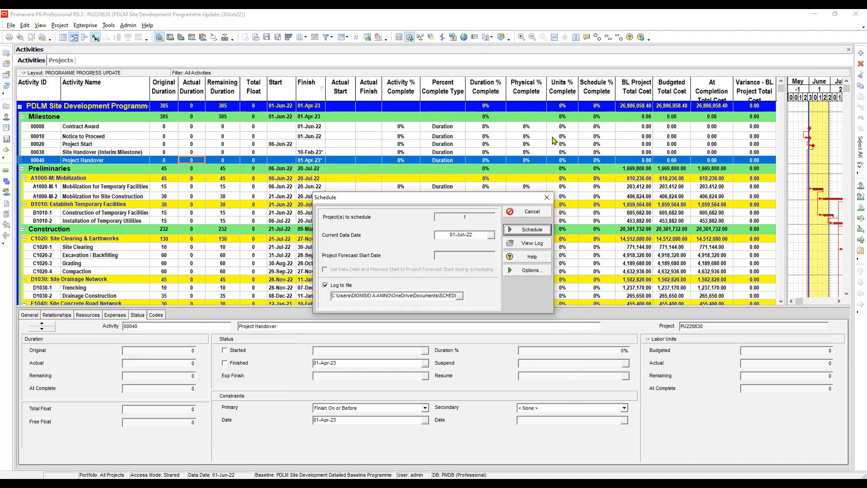
key(Return)
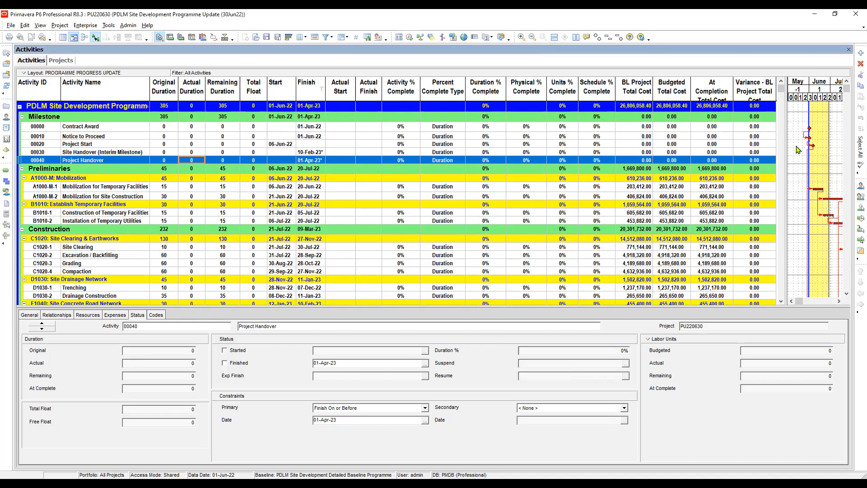
- Widen the Gantt chart and check the actual start and actual finish fields of Mobilization for Temporary Facilities
drag(787, 138, 583, 152)
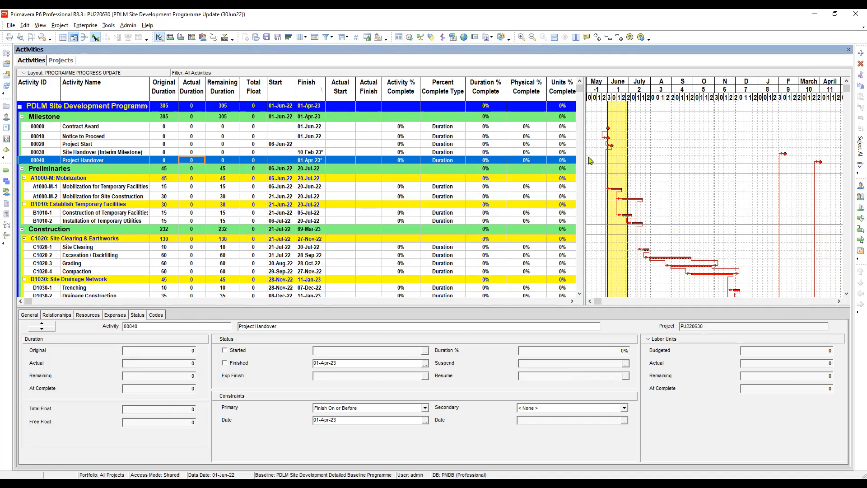
click(346, 188)
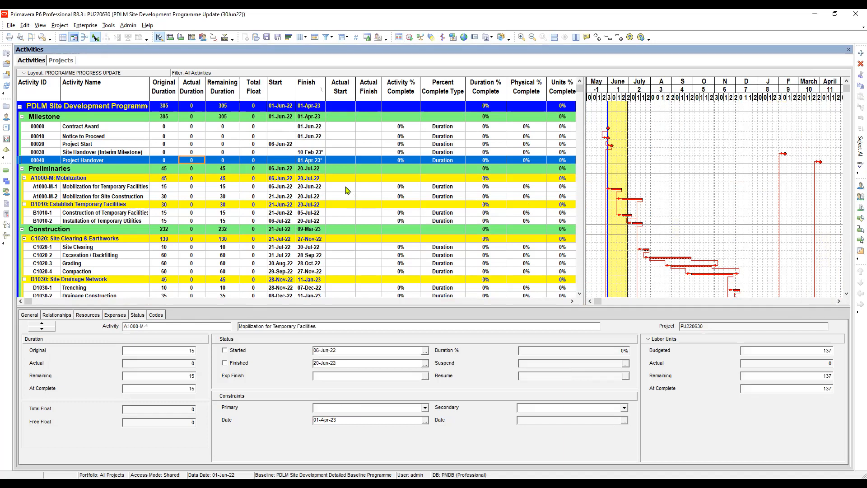
key(Right)
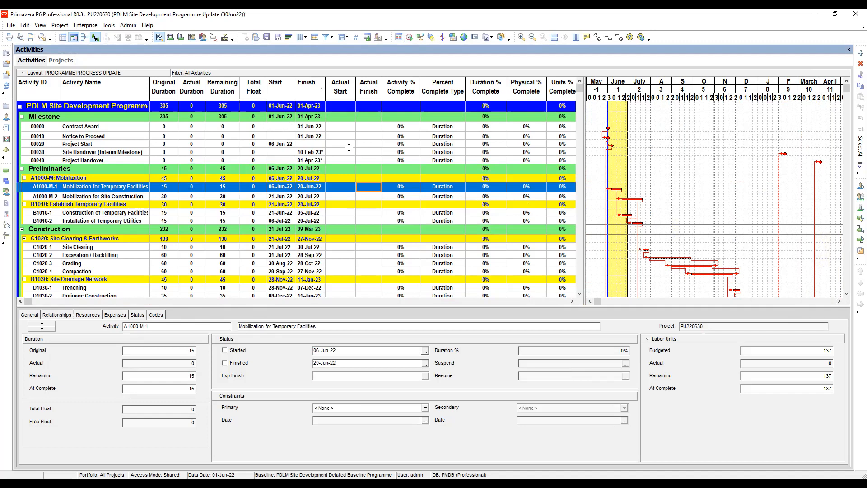
click(342, 189)
- Open the Gantt chart's bar definitions and examine the Current LOE and actual milestone bars
click(674, 154)
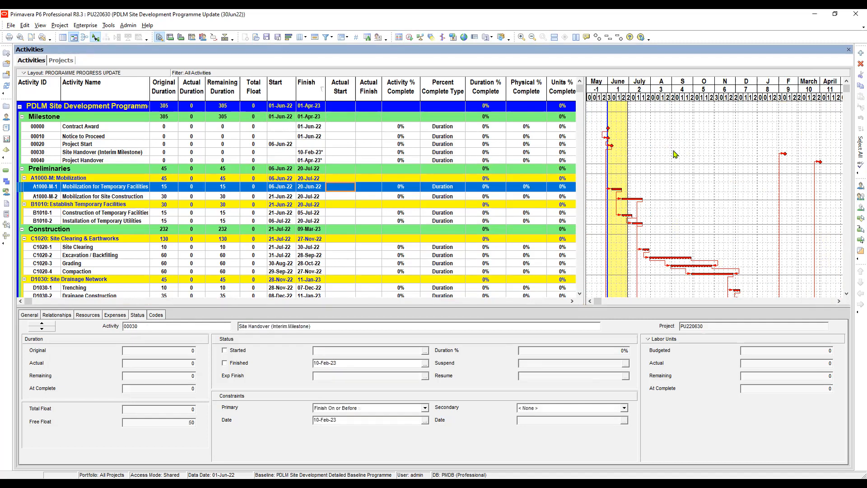
right_click(674, 154)
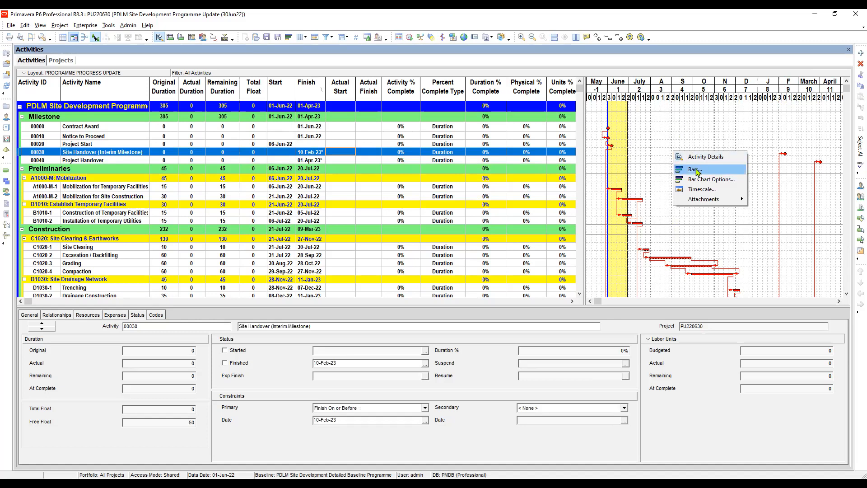
click(659, 158)
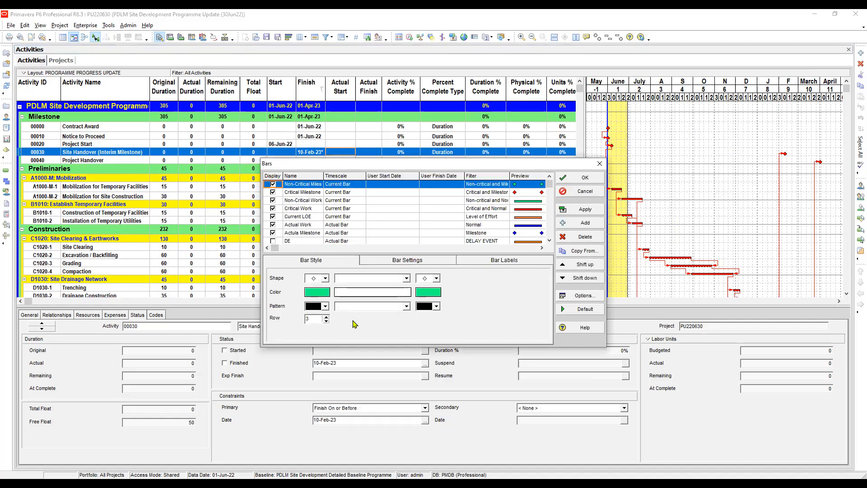
click(298, 217)
scroll(298, 217, down, 2)
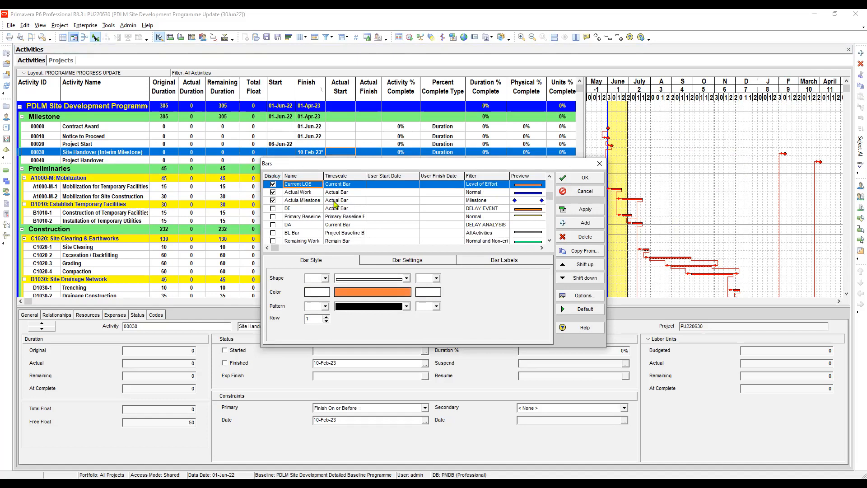
click(351, 203)
click(351, 203)
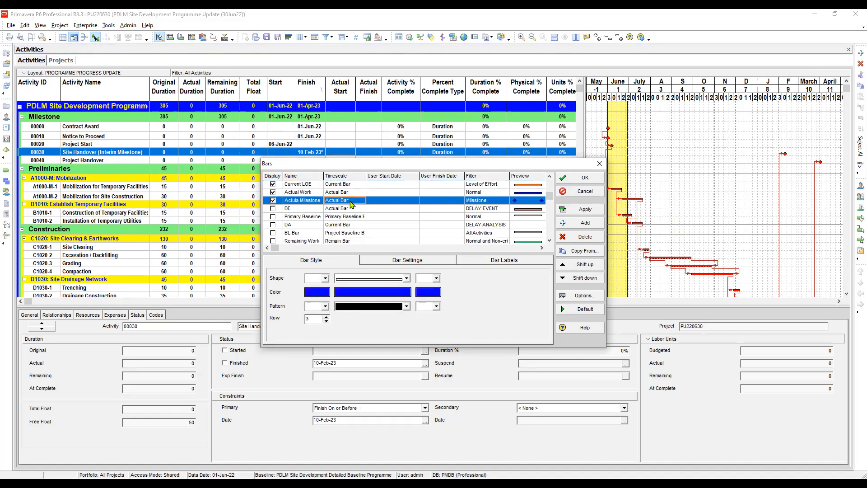
- Compare the timescale, filter and bar style of the Actual Work bar with those of the actual milestone bar
key(Up)
scroll(351, 204, up, 1)
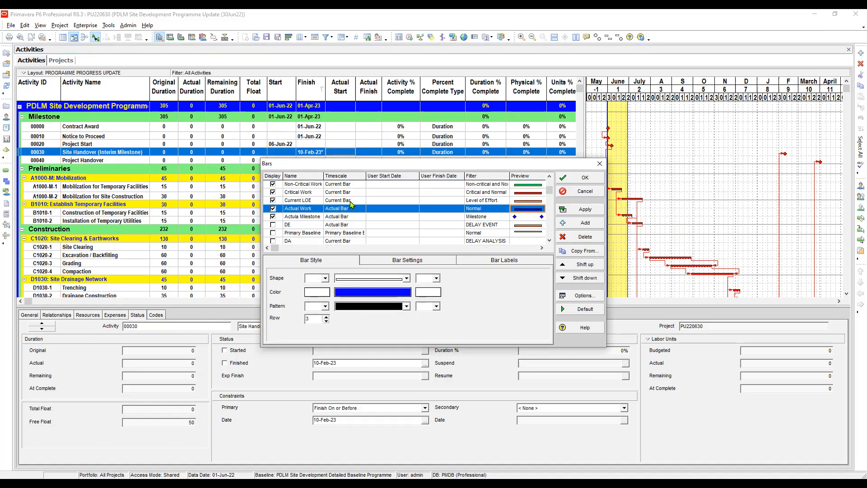
key(Down)
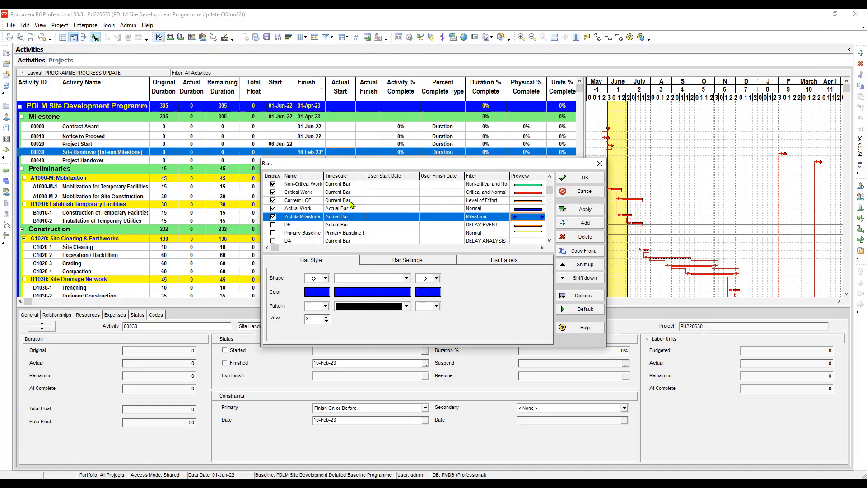
key(Up)
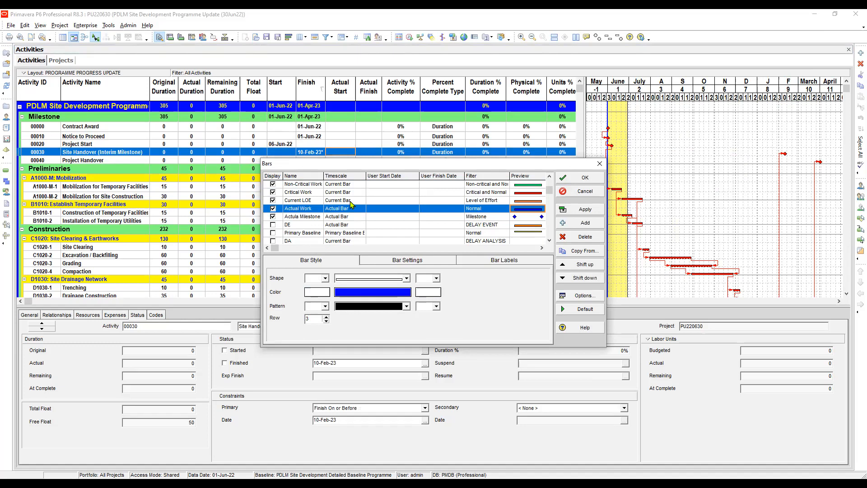
key(Down)
click(338, 216)
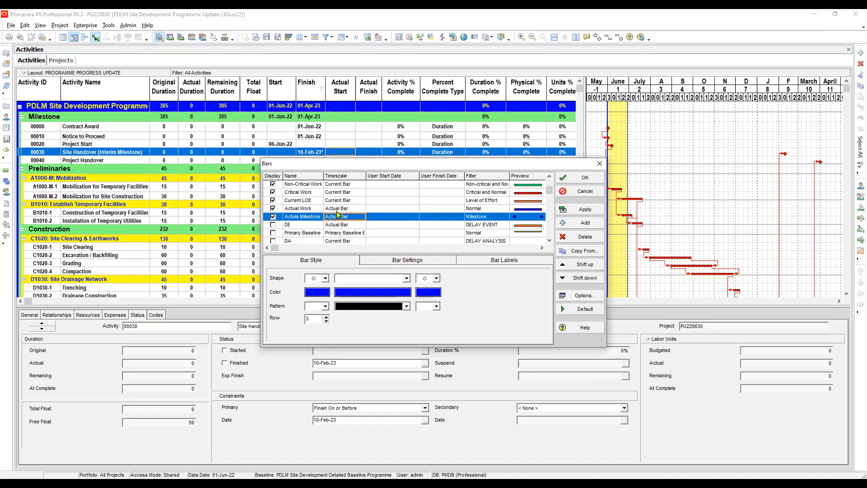
click(337, 208)
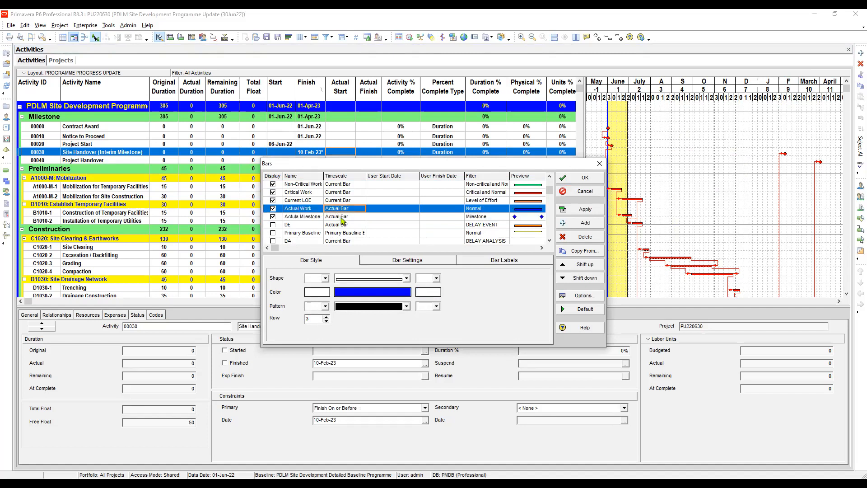
click(341, 217)
click(340, 209)
click(309, 216)
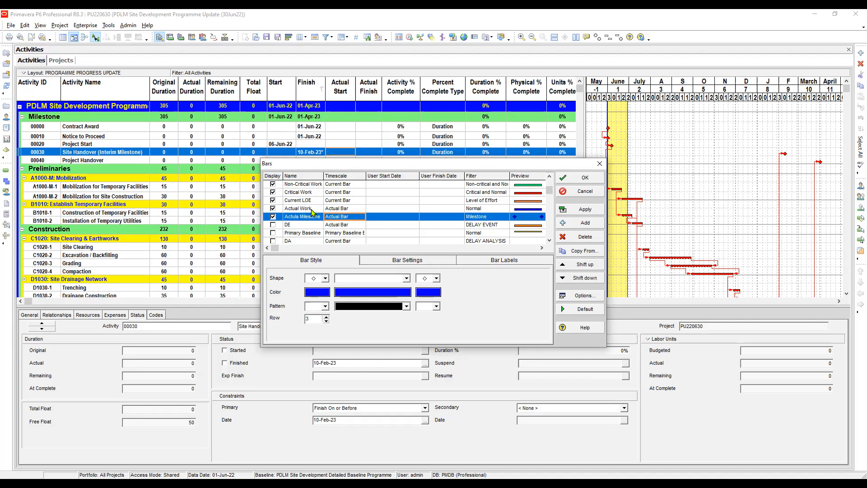
click(313, 208)
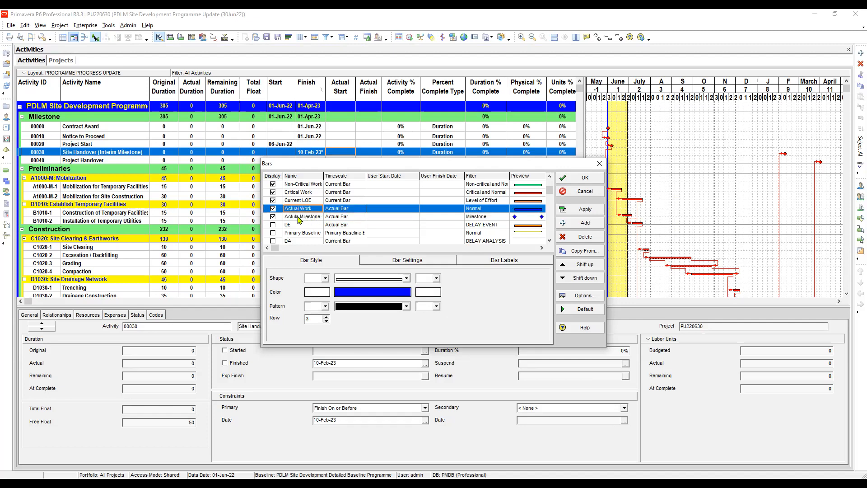
- Correct the misspelled name of the milestone bar to "Actual Milestone" and accept the bar definitions
click(298, 217)
click(301, 217)
key(BackSpace)
key(BackSpace)
text(al Mil)
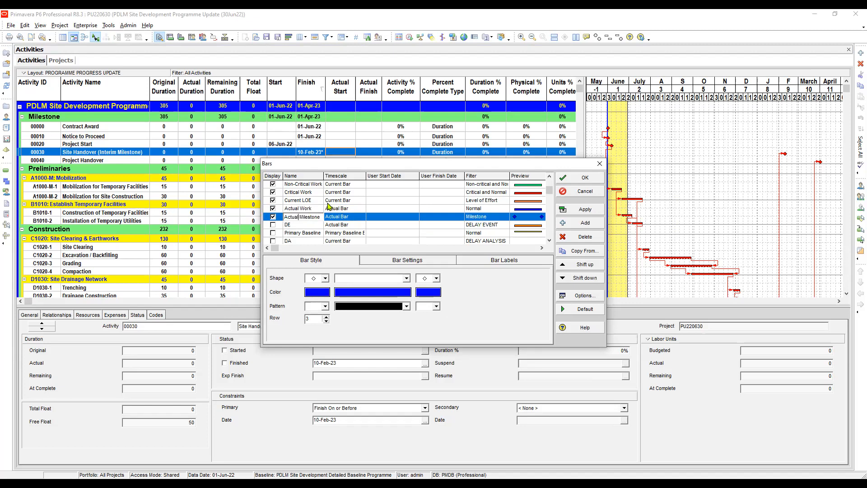
click(352, 217)
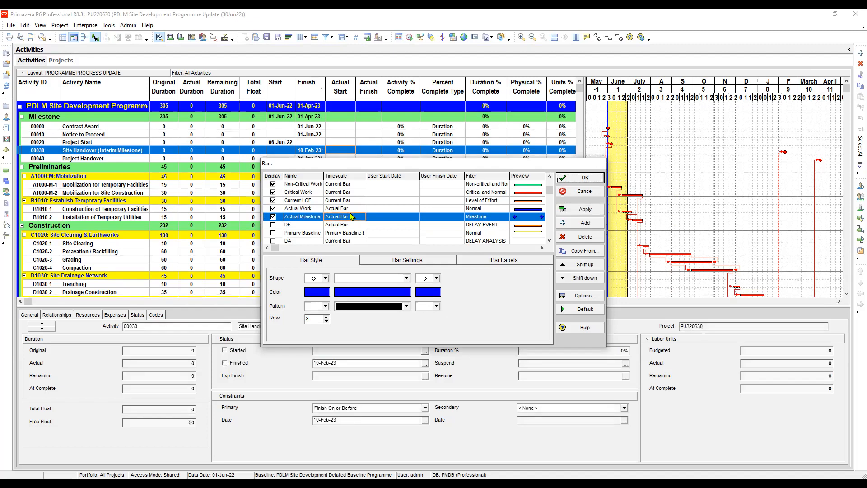
key(Return)
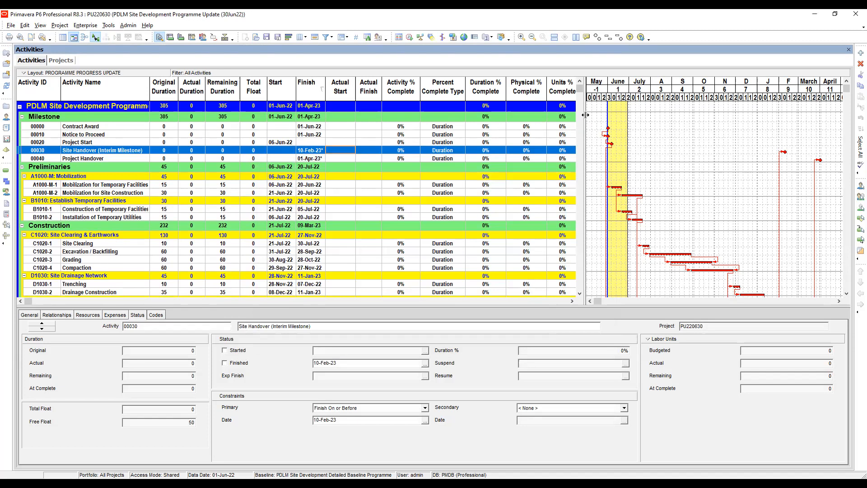
- Widen the activity table and review the percent complete type options available for Contract Award
drag(611, 120, 713, 137)
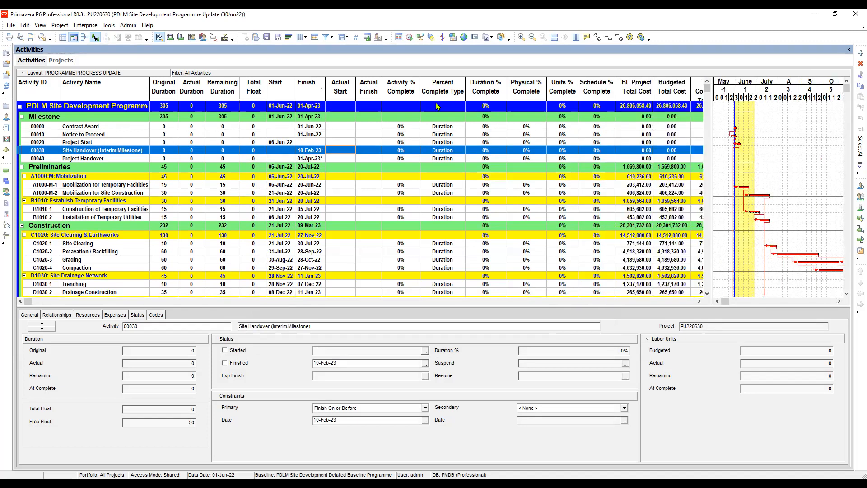
click(397, 127)
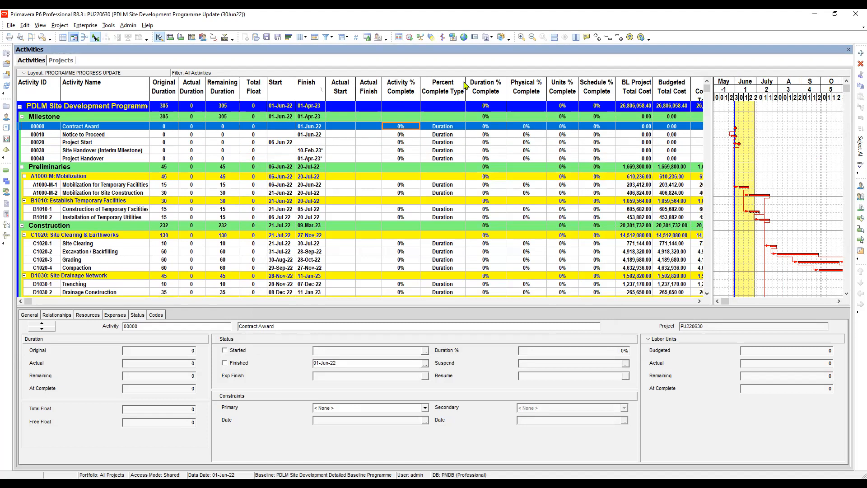
click(447, 127)
click(447, 128)
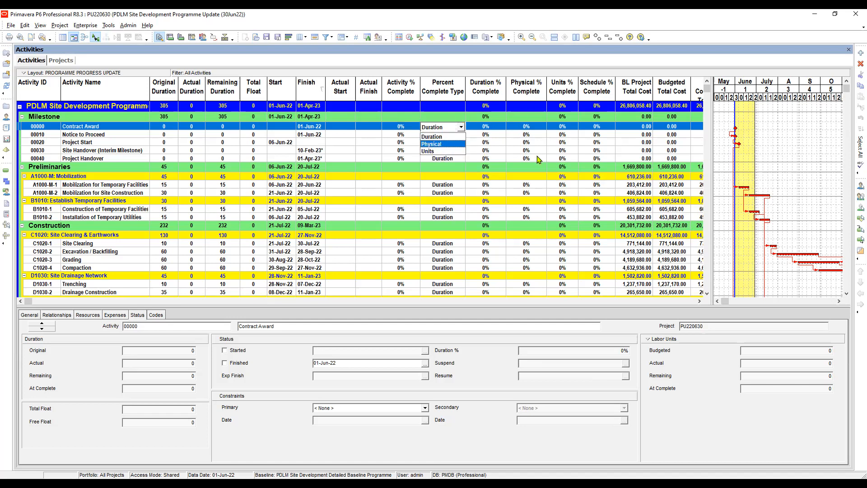
click(490, 127)
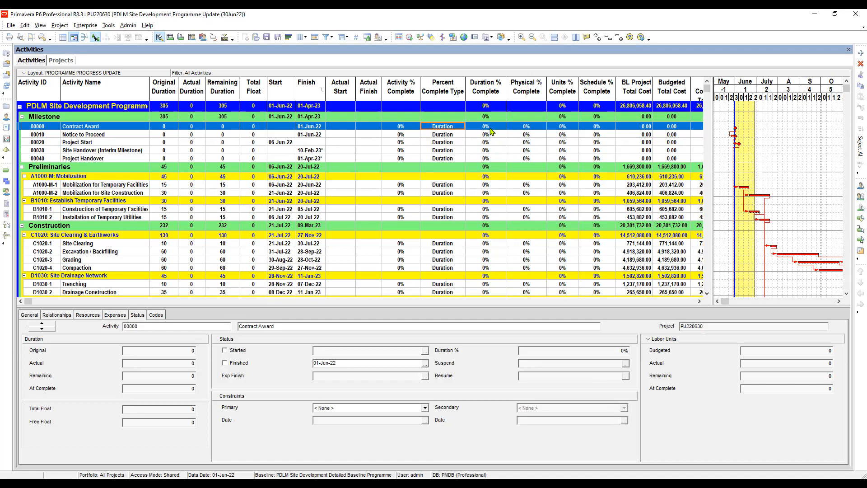
- Compare Contract Award's activity % complete with its percent complete type and duration % complete
click(401, 127)
click(444, 128)
click(443, 128)
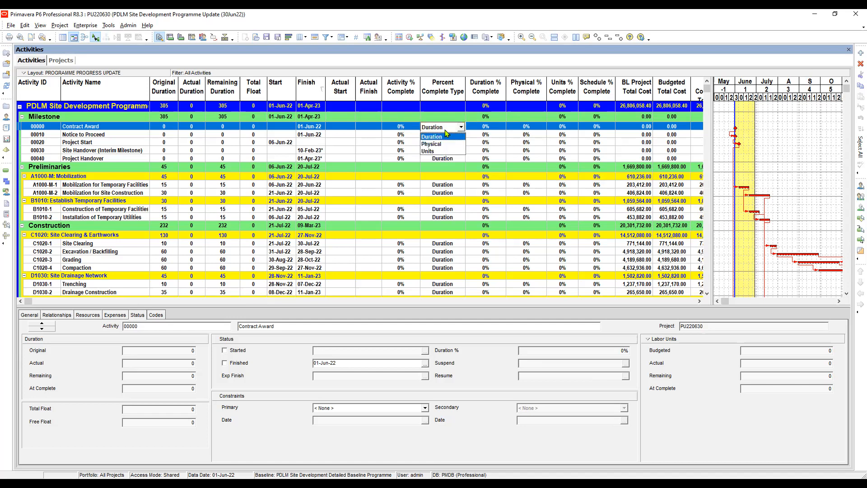
click(489, 127)
click(398, 127)
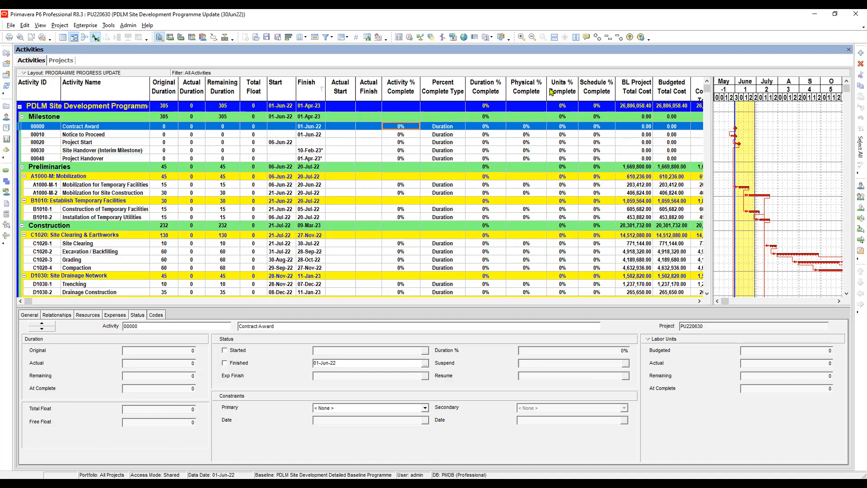
click(452, 128)
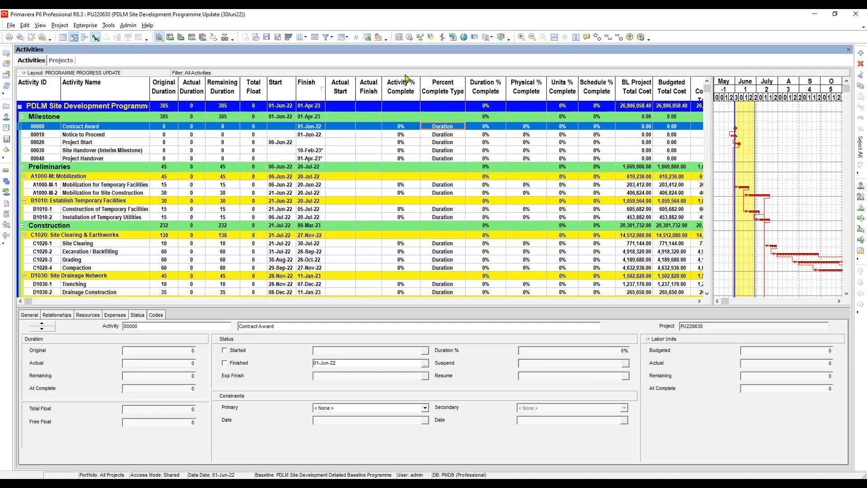
click(401, 134)
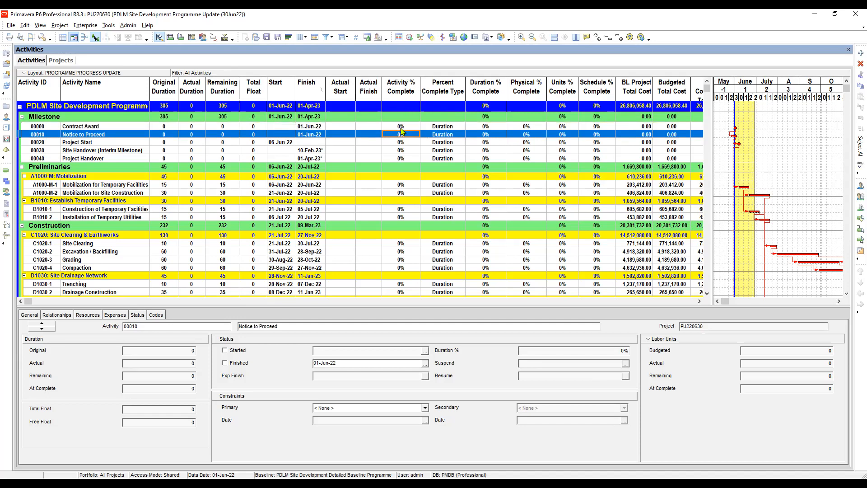
click(401, 127)
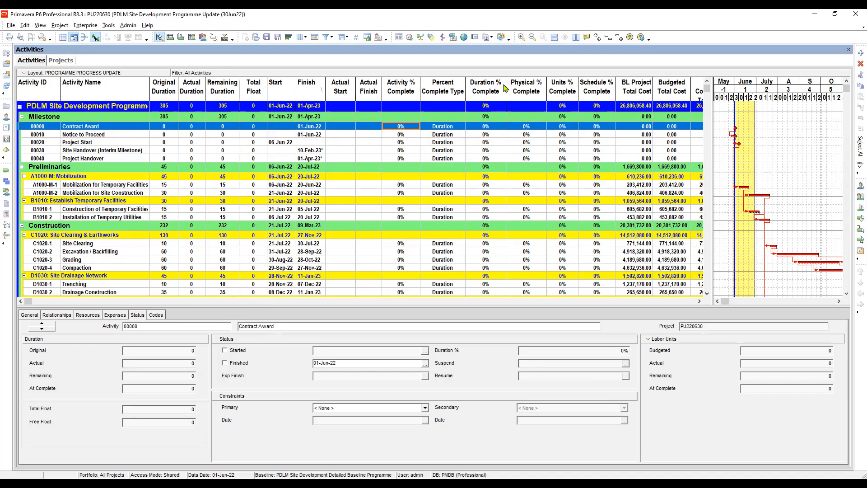
click(447, 128)
click(487, 128)
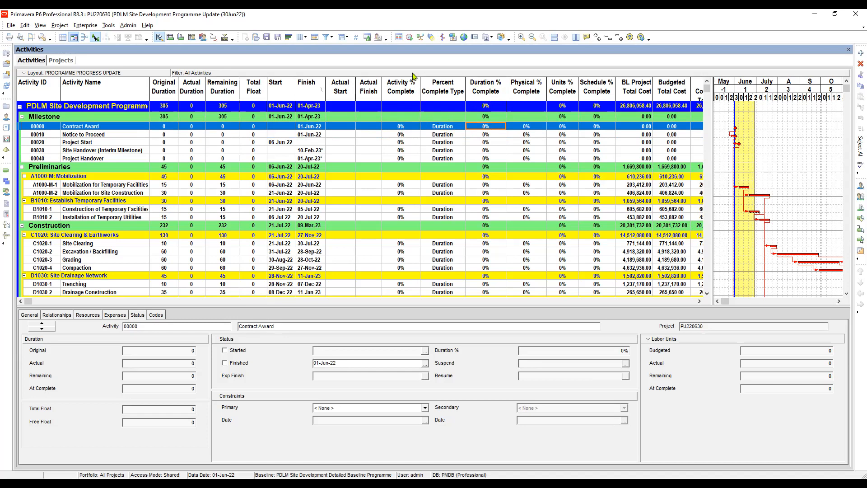
click(402, 129)
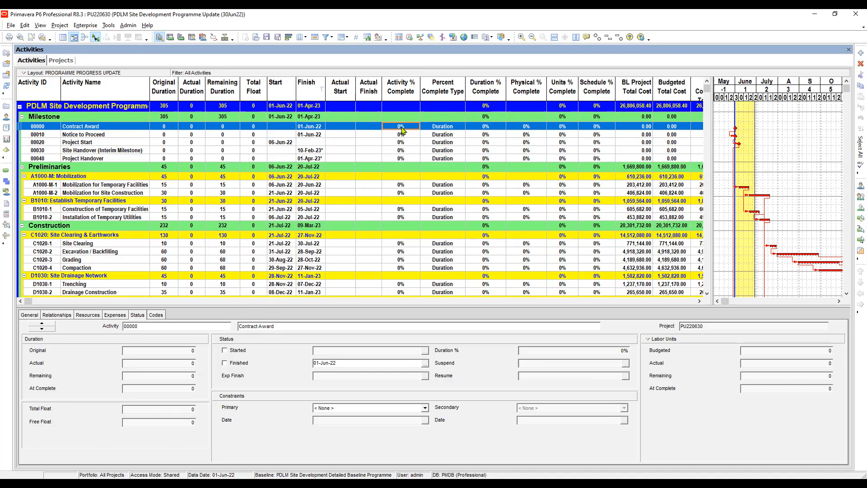
- Set the percent complete type of Contract Award to Physical
click(449, 128)
click(448, 128)
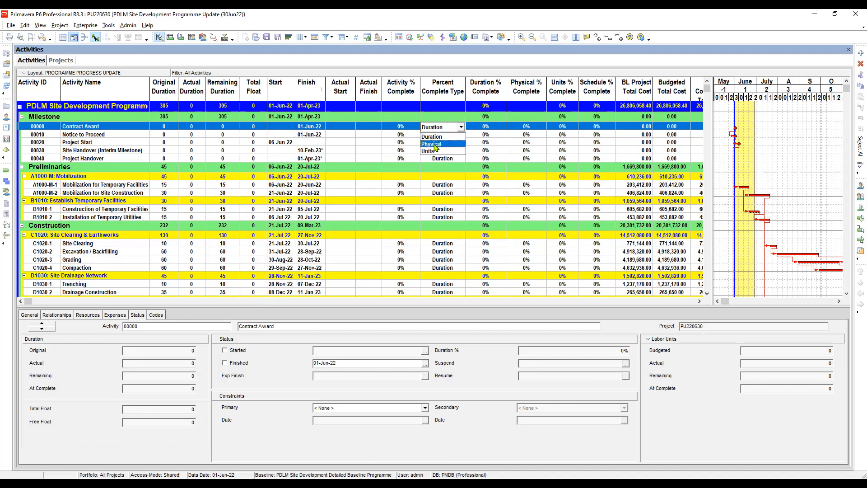
click(433, 144)
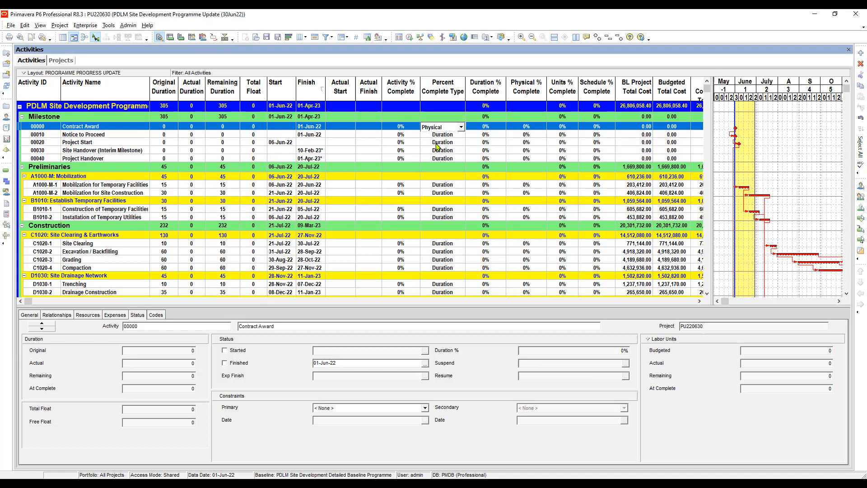
key(Return)
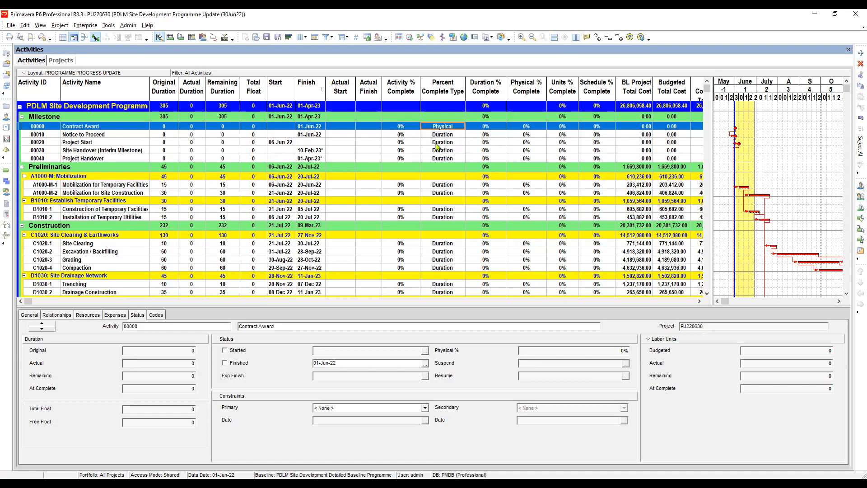
- Set the percent complete type of Contract Award back to Duration
click(532, 129)
click(405, 127)
click(564, 129)
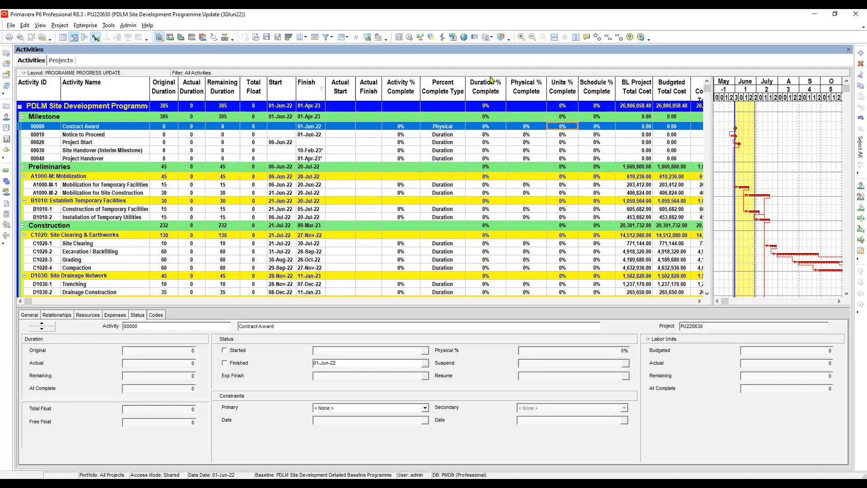
click(454, 129)
click(453, 129)
click(438, 137)
key(Return)
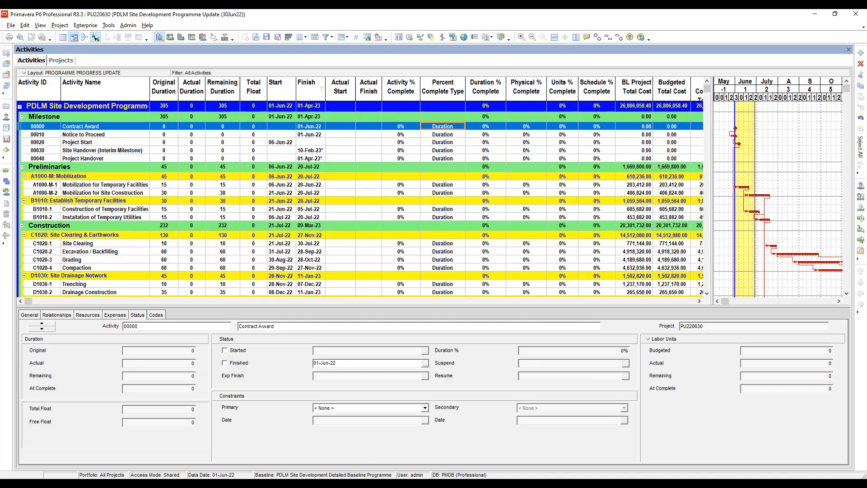
click(456, 128)
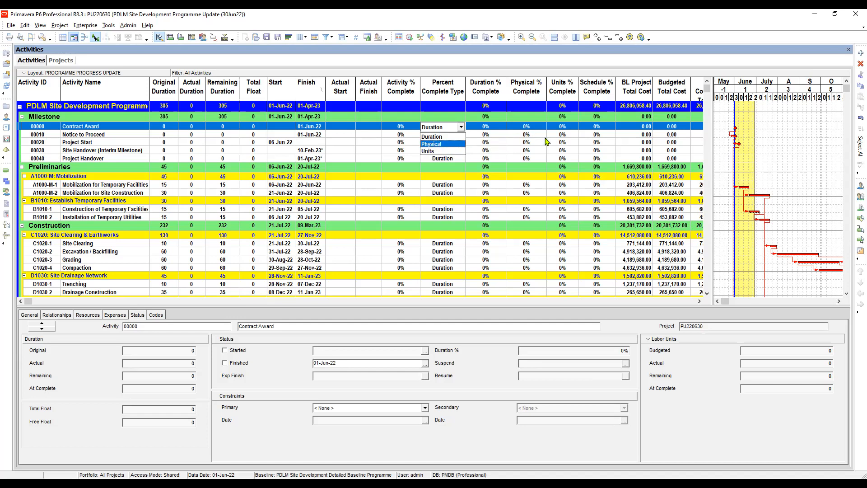
key(Escape)
key(Escape)
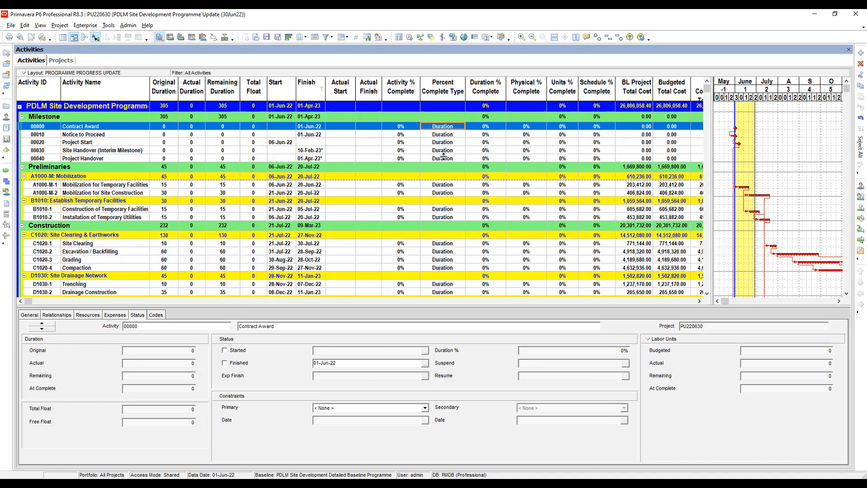
- Review the percent complete type and units % complete of the mobilization activities A1000-M-1 and A1000-M-2
key(Down)
key(Down)
key(Down)
key(Down)
key(Down)
key(Down)
key(Down)
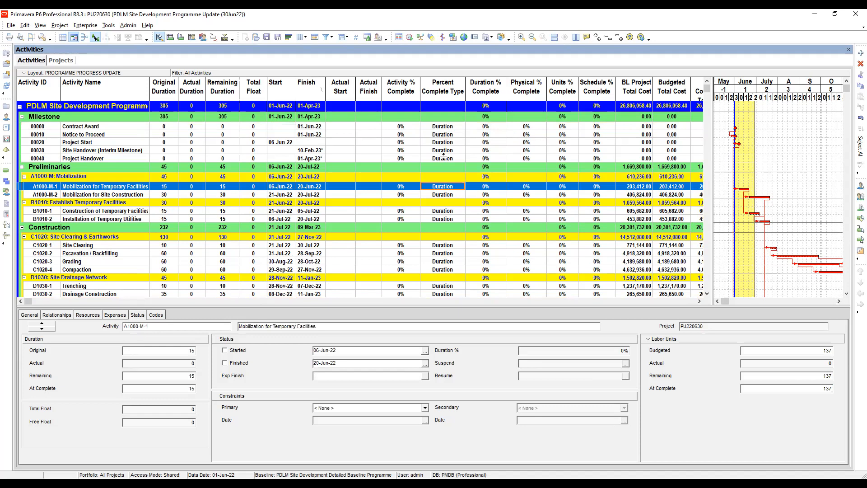
key(Down)
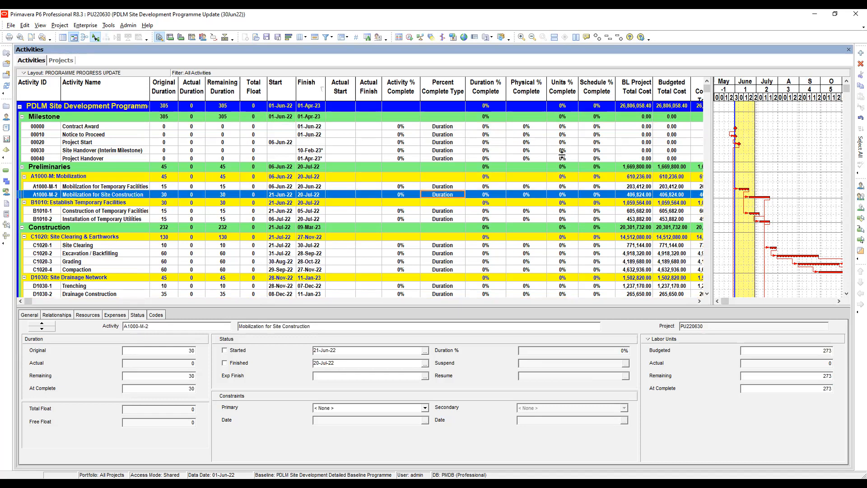
key(Right)
key(Right)
key(Right)
- Browse the Dates group of columns available for the activity table, including the BL Project actual dates
click(303, 37)
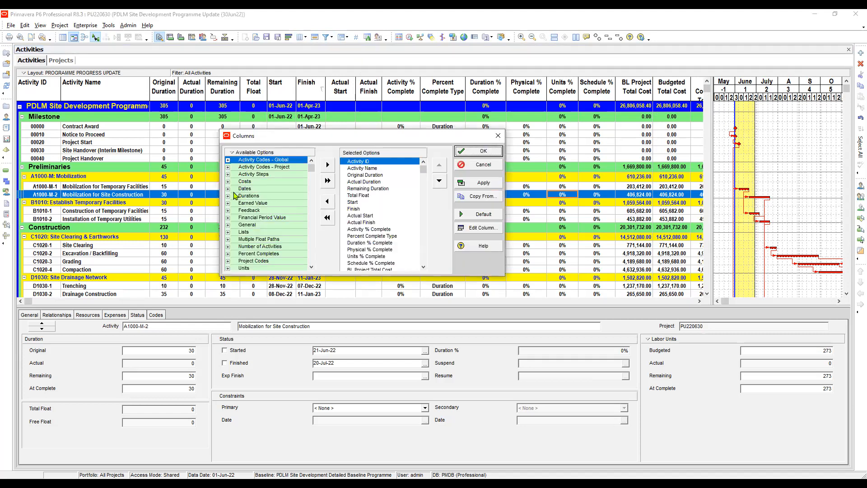
click(228, 191)
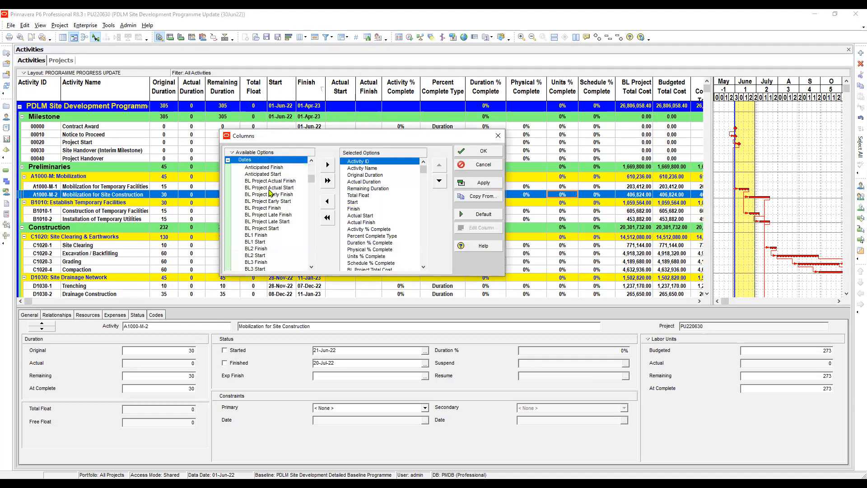
scroll(266, 194, down, 4)
scroll(266, 194, up, 2)
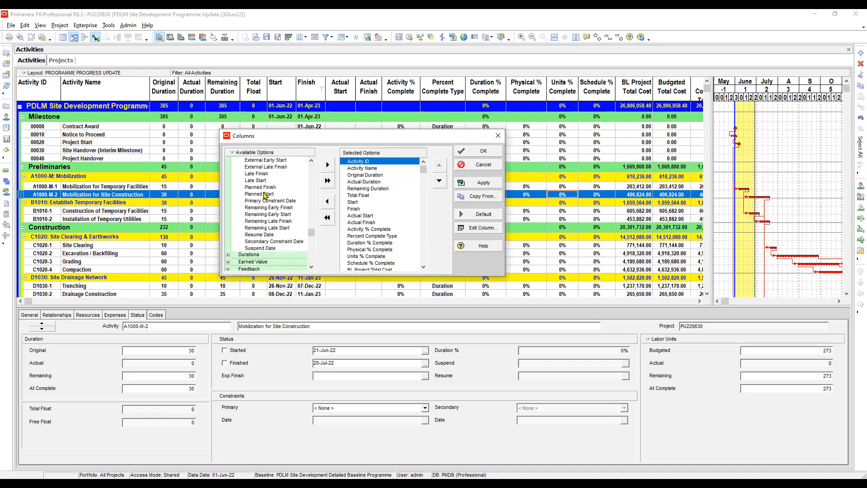
scroll(265, 194, up, 3)
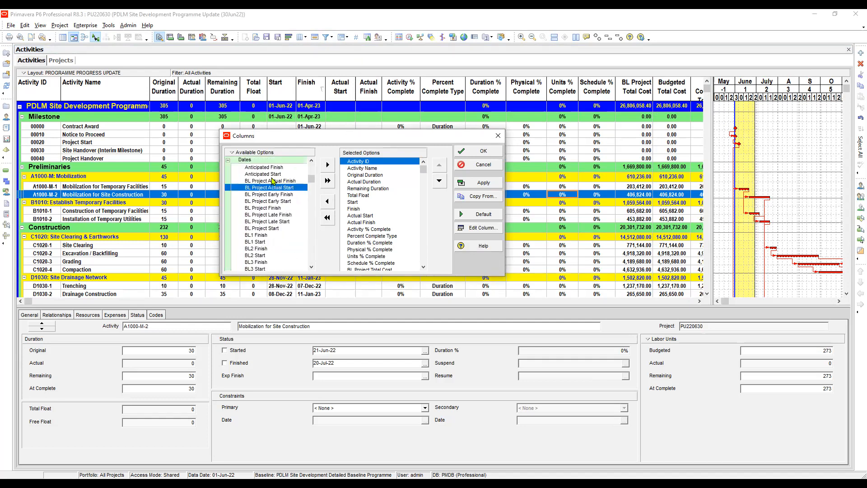
click(272, 180)
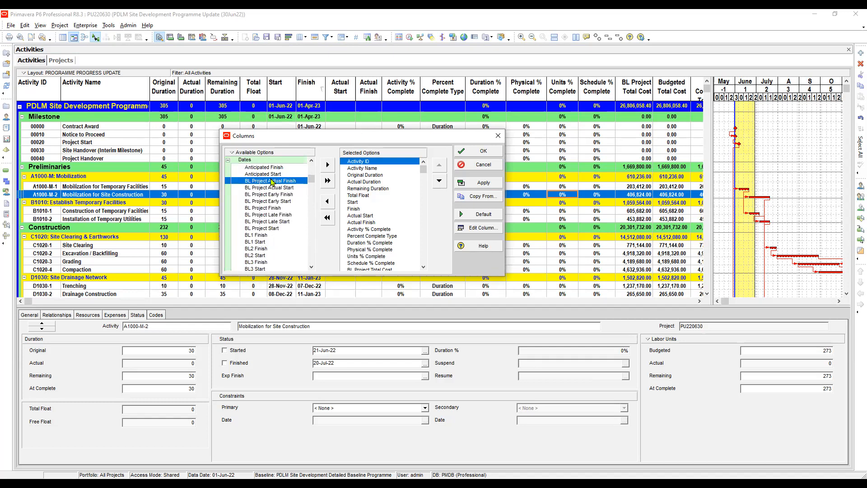
- Search the available columns for "data" and close the column selection without adding a column
text(d)
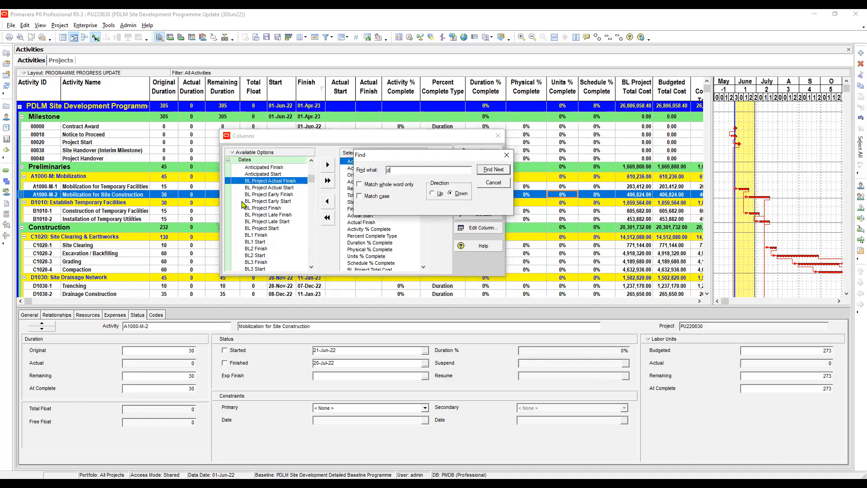
text(ata)
key(Return)
click(268, 188)
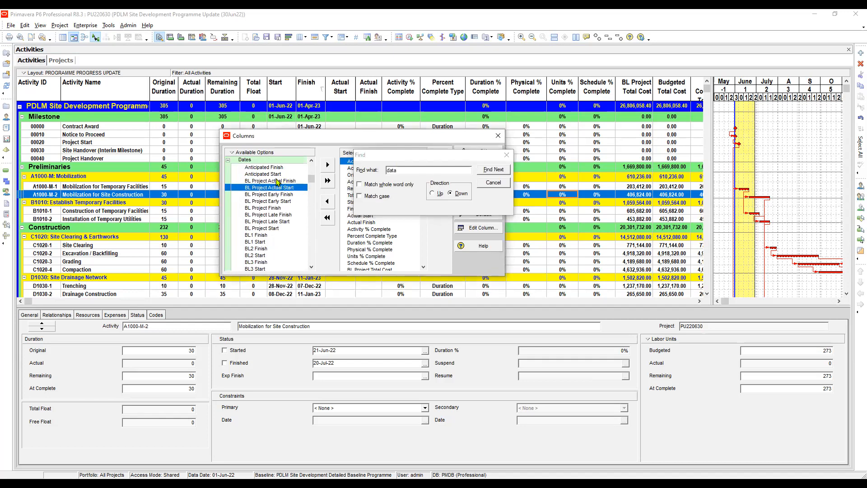
click(277, 180)
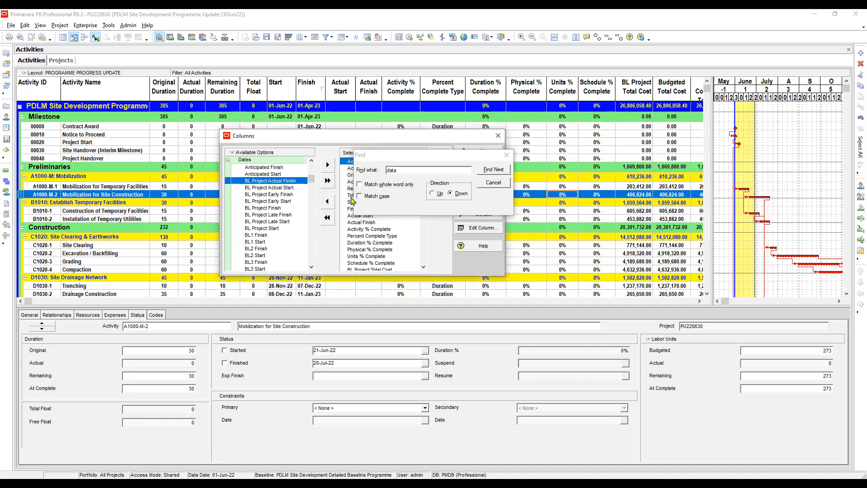
click(507, 155)
click(502, 138)
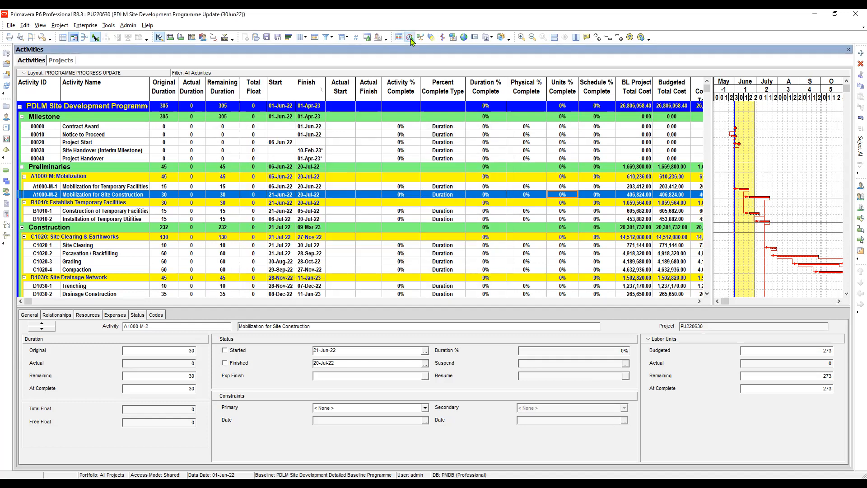
- Check the schedule's current data date, the start dates of A1000-M-1 and A1000-M-2, and Contract Award's finish date
key(F9)
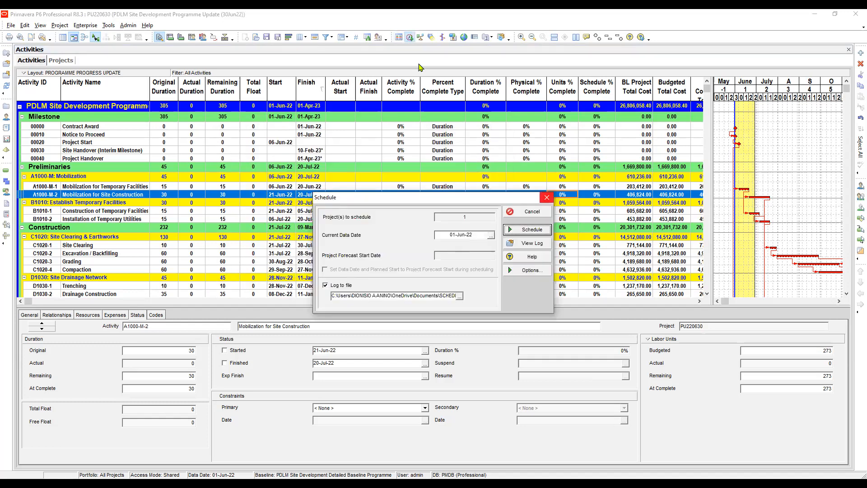
key(Return)
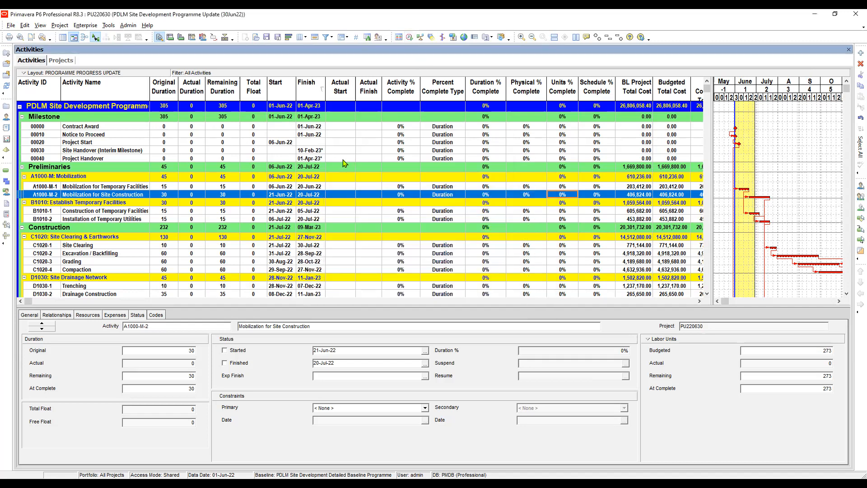
click(282, 187)
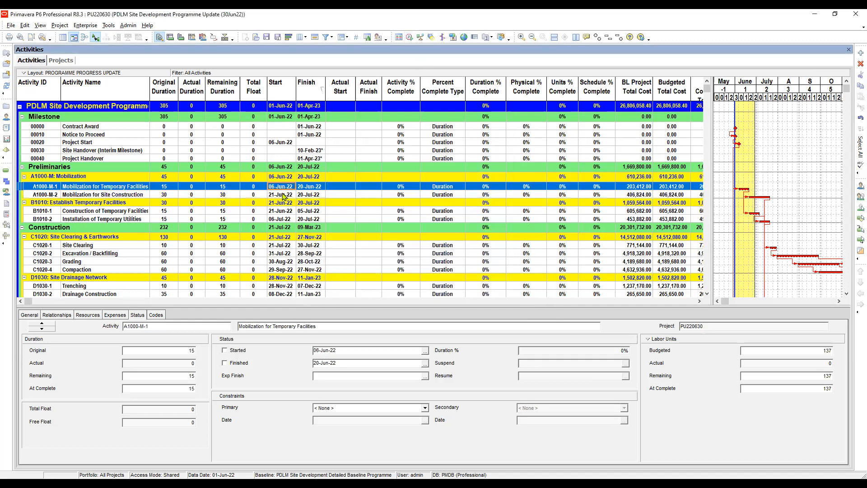
click(282, 194)
click(282, 186)
click(283, 194)
click(308, 127)
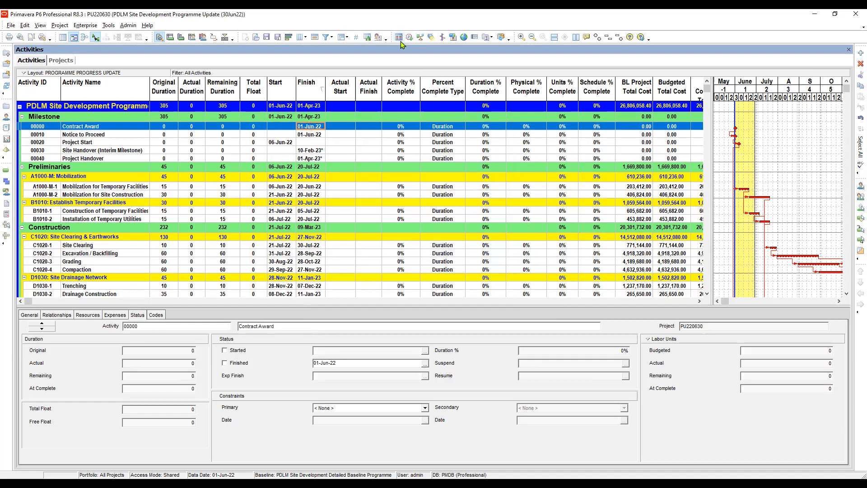
- Set the current data date to 01-Jul-22 and schedule the project
key(F9)
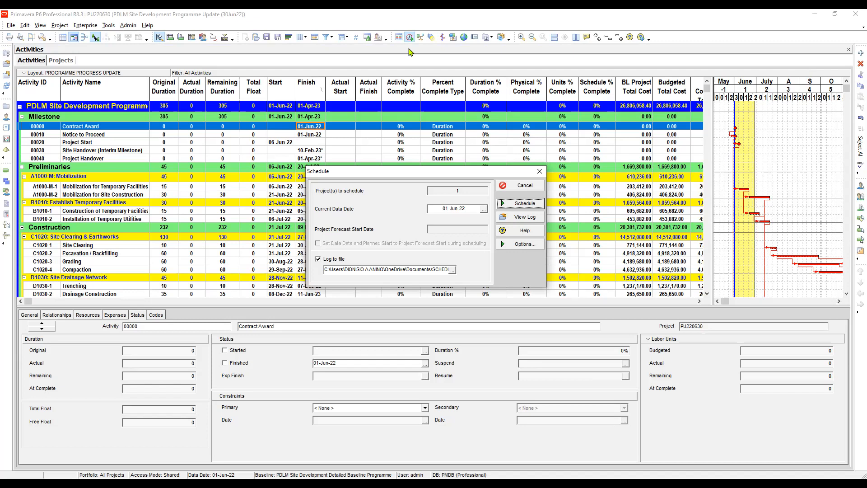
key(Tab)
key(space)
key(Tab)
key(space)
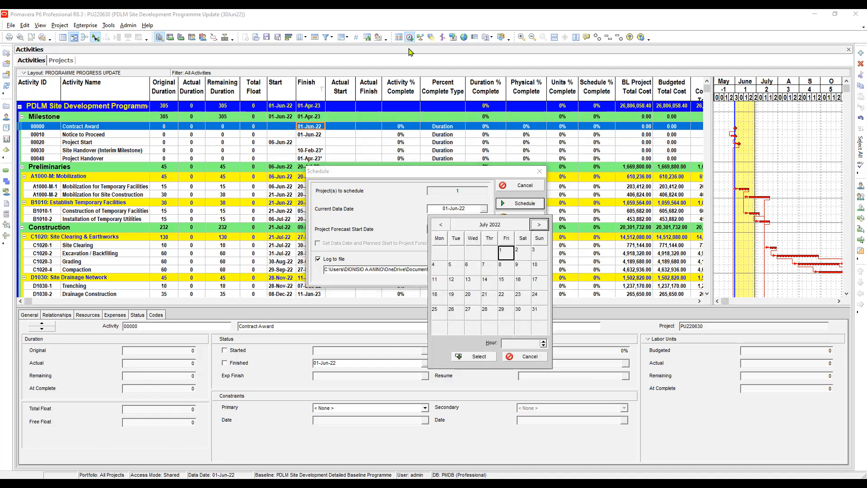
key(Return)
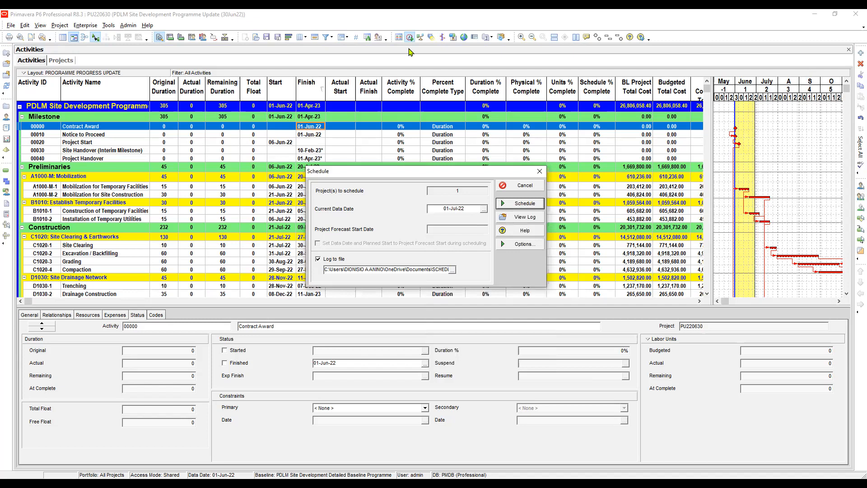
key(Return)
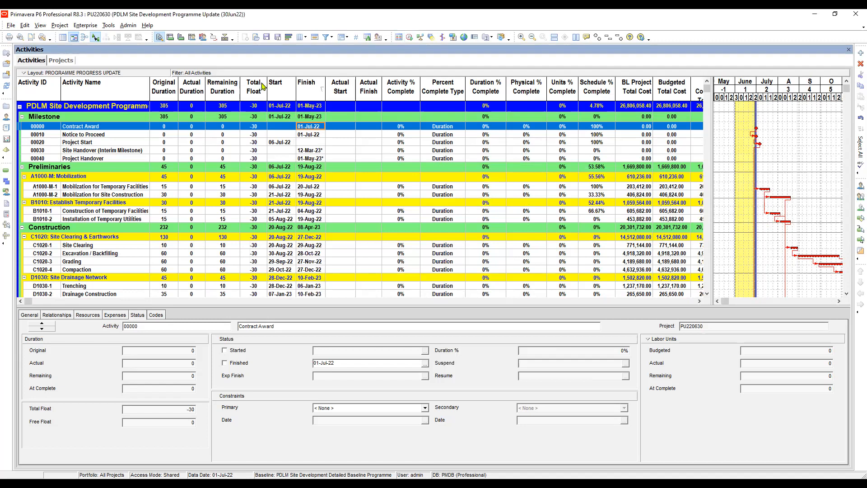
- Examine the total float of the five milestones, from Contract Award to Project Handover
click(256, 135)
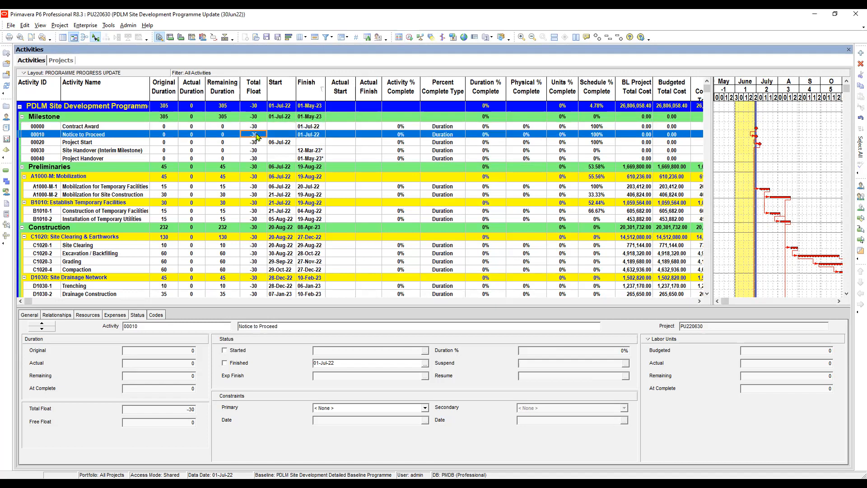
click(257, 127)
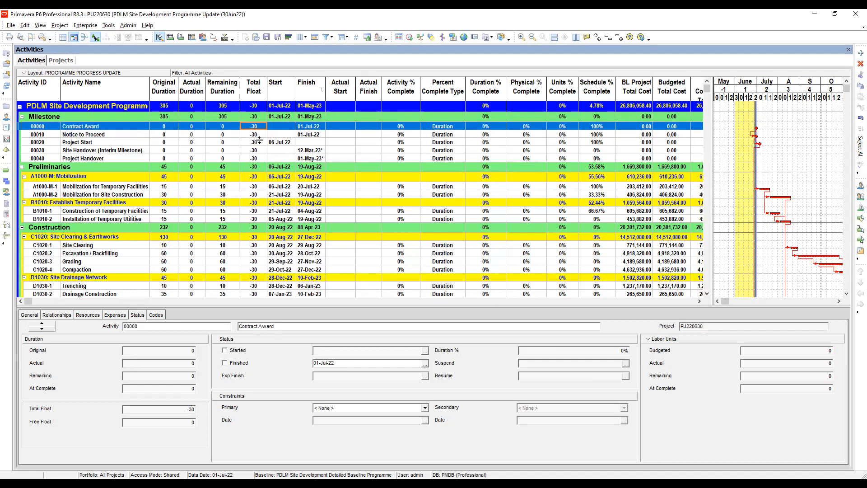
click(256, 136)
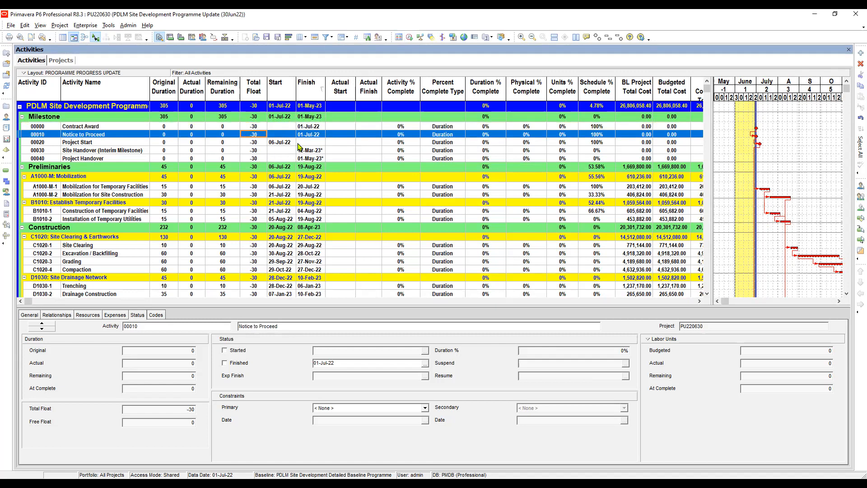
click(258, 142)
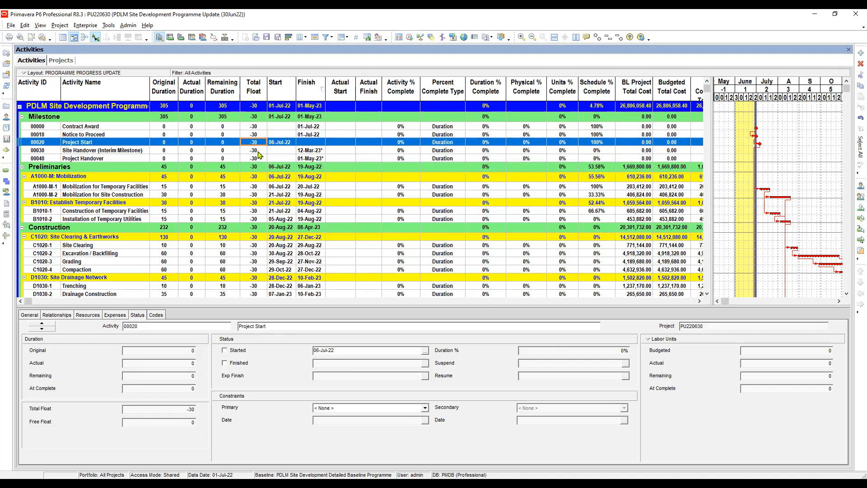
click(261, 151)
click(255, 159)
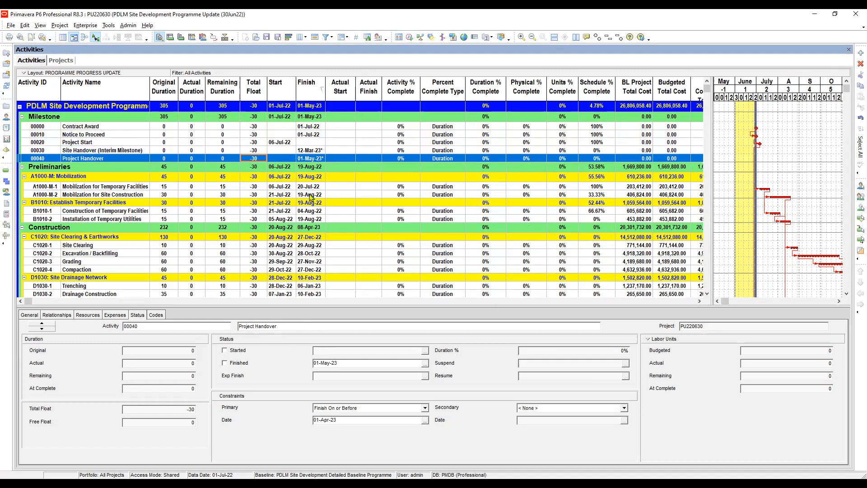
- Examine the total float and start dates of the two mobilization activities and compare them with Notice to Proceed
click(256, 187)
click(347, 196)
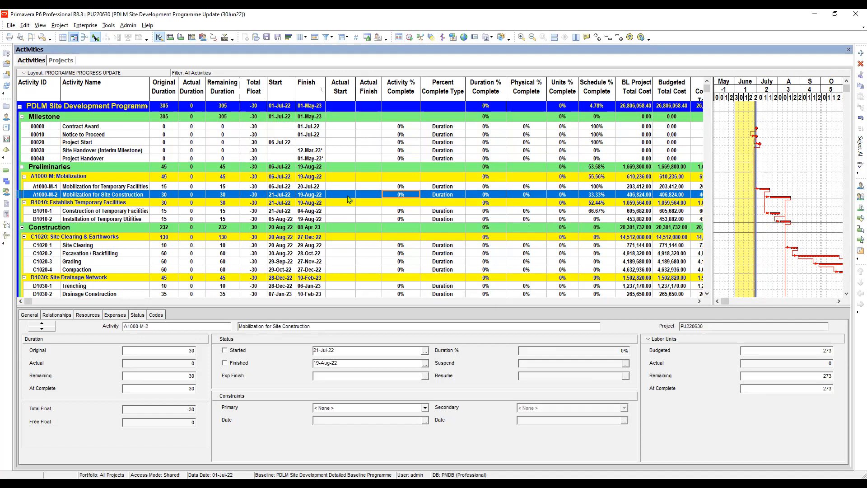
click(256, 135)
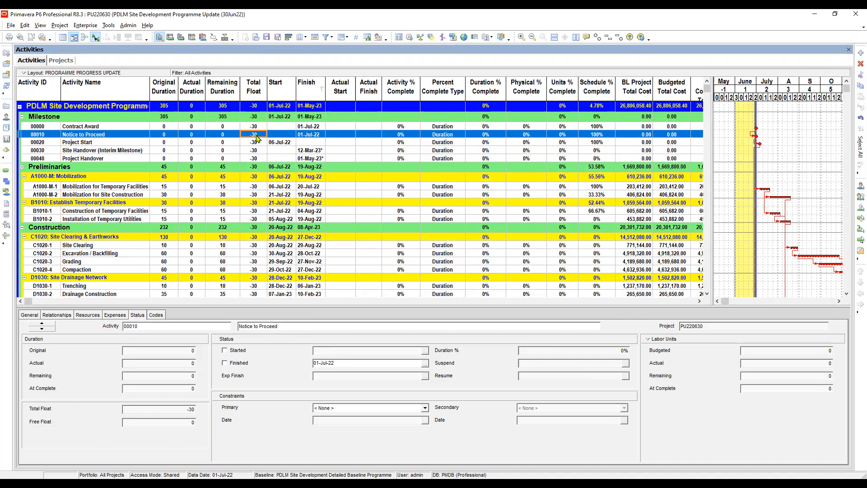
click(258, 187)
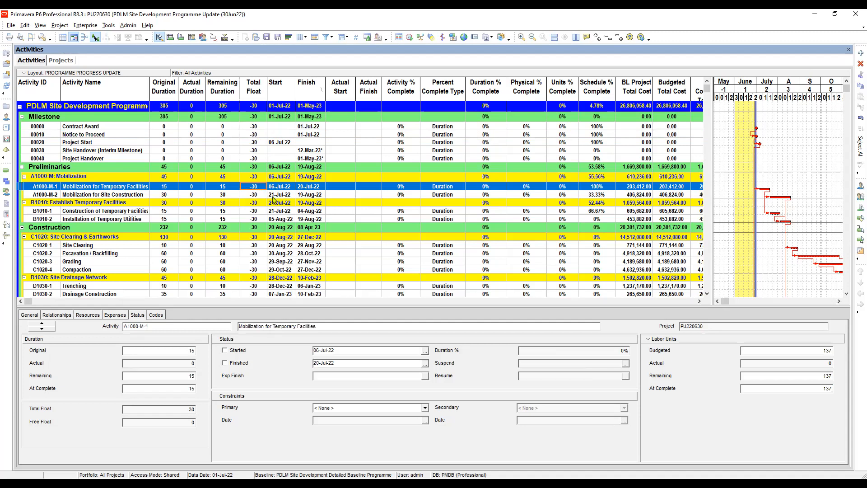
click(277, 196)
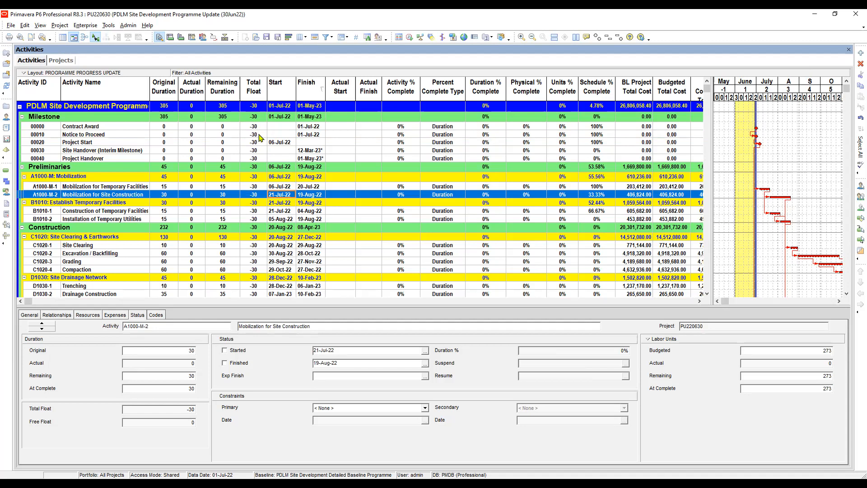
click(256, 187)
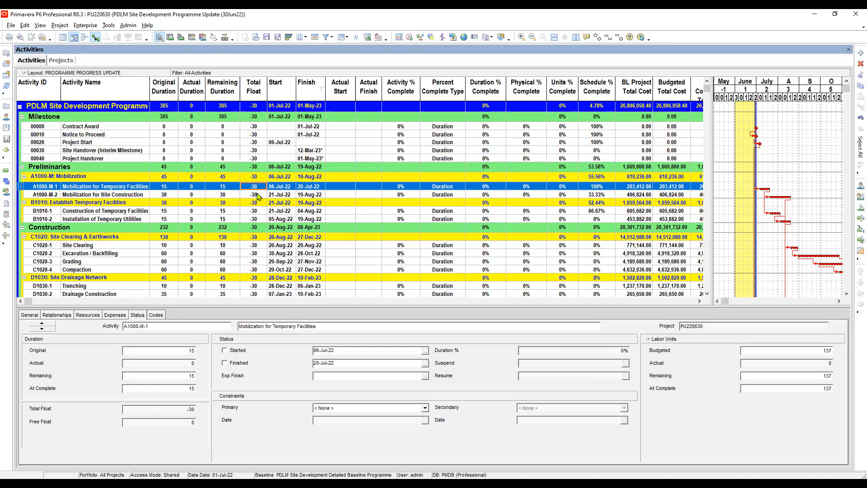
click(254, 195)
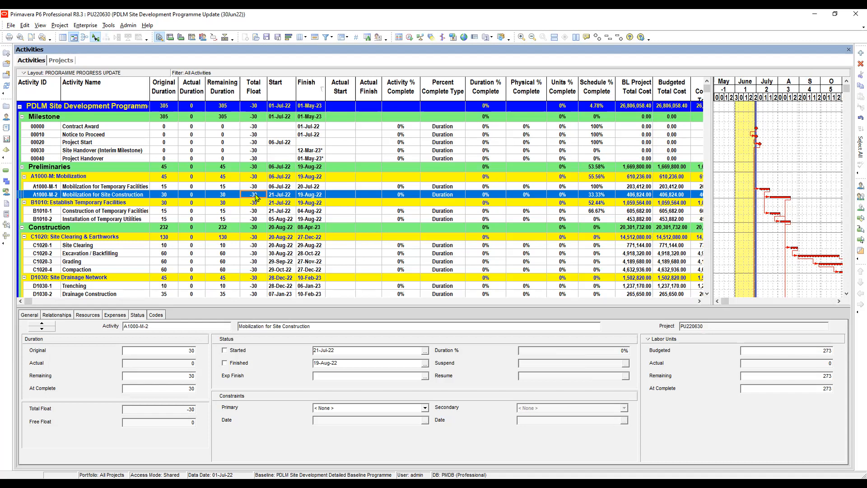
- Show the resource assignments of Mobilization for Temporary Facilities and inspect the actual this period units of Laborer (Non-Skilled)
click(281, 187)
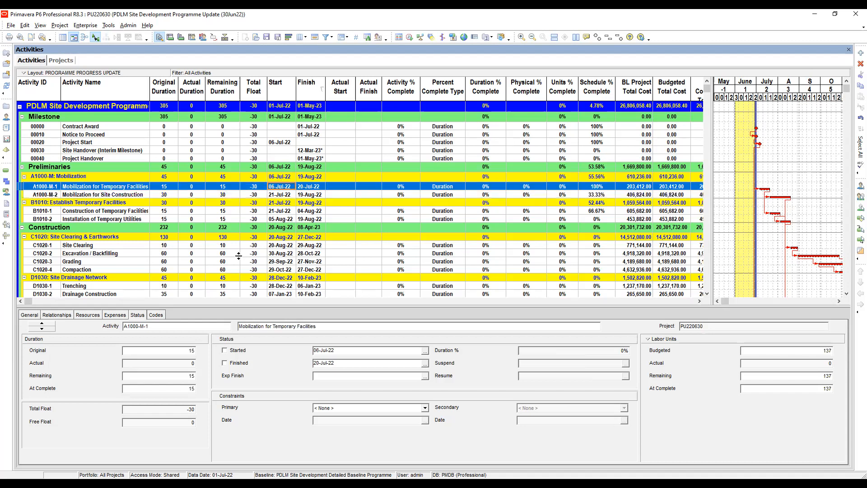
click(87, 315)
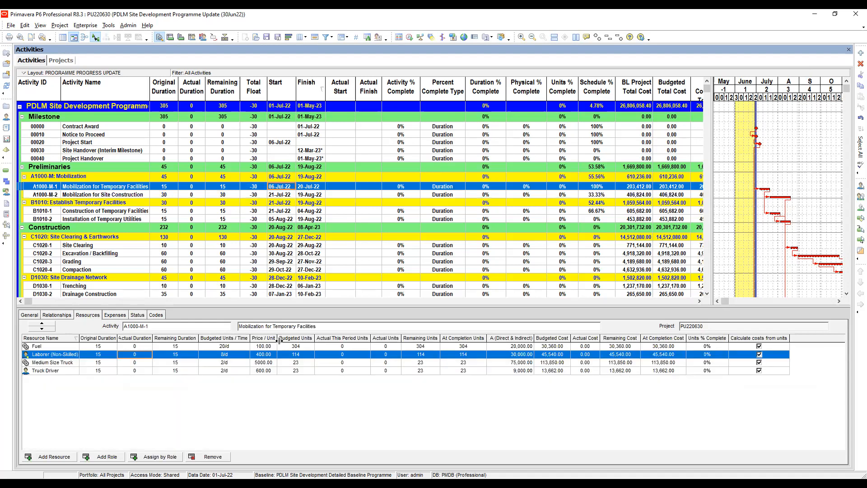
click(342, 355)
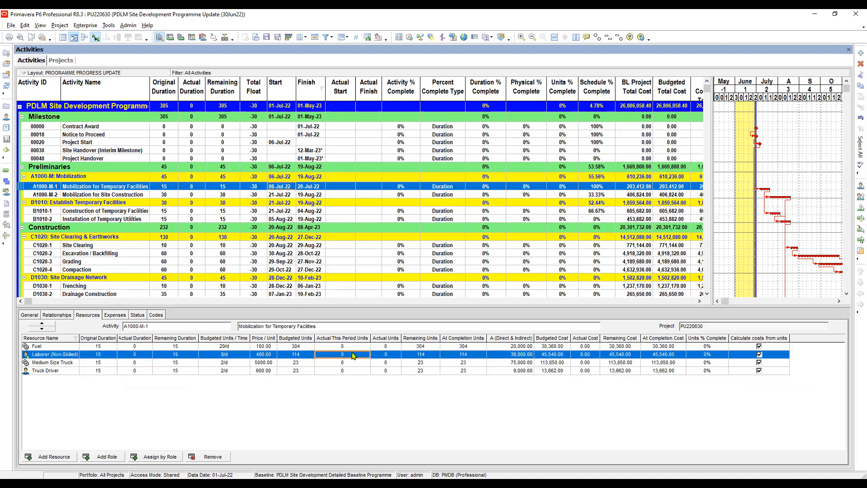
- Inspect Fuel's actual this period units, actual units and at completion cost for Mobilization for Temporary Facilities
key(Up)
key(Right)
key(Down)
key(Up)
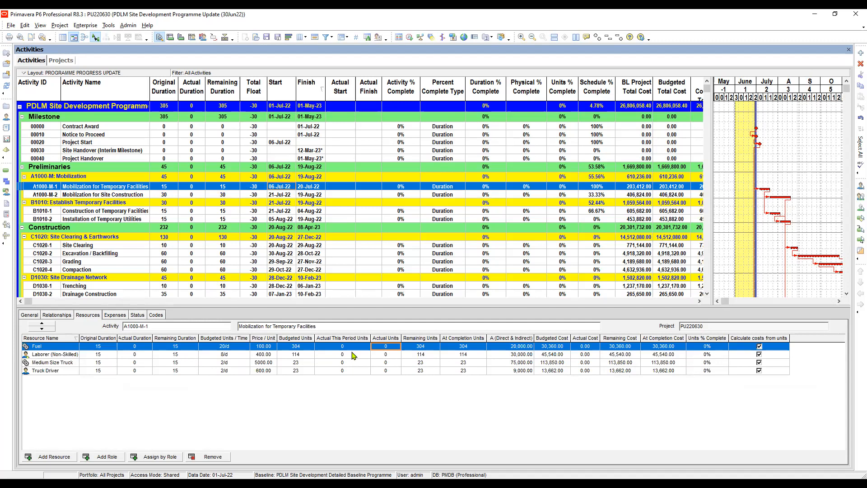
click(343, 354)
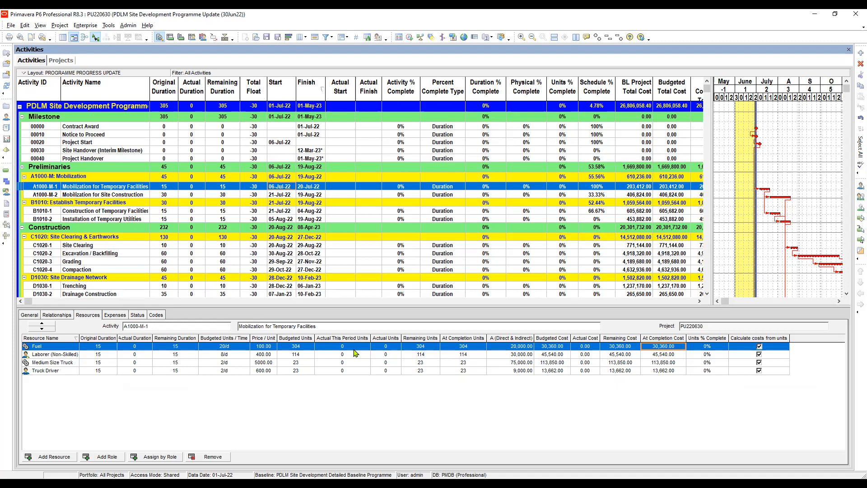
key(F2)
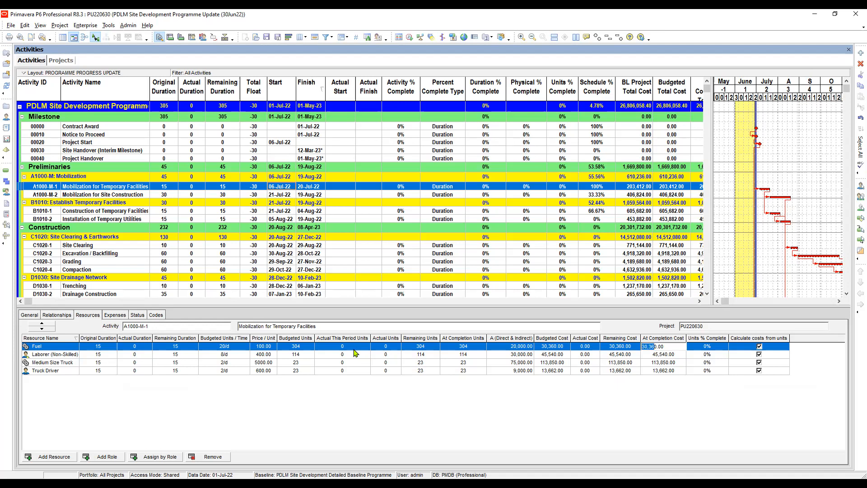
click(350, 347)
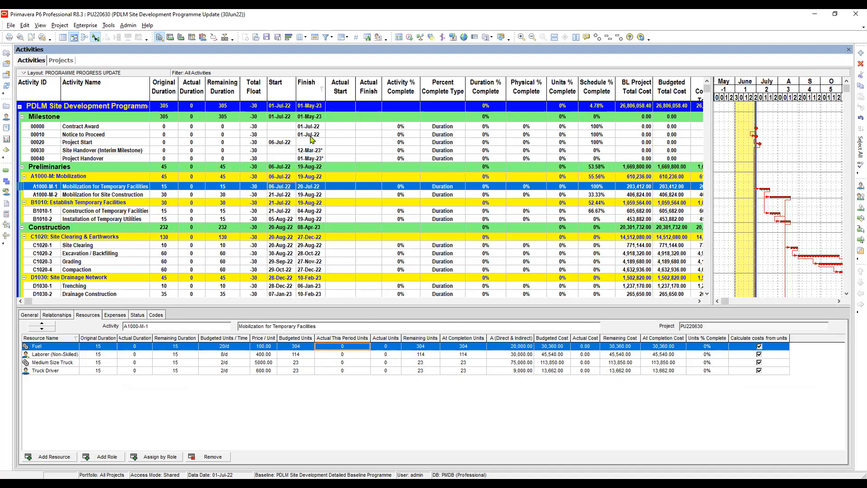
- Set the actual finish of the Contract Award milestone to 01-Jun-22
click(339, 128)
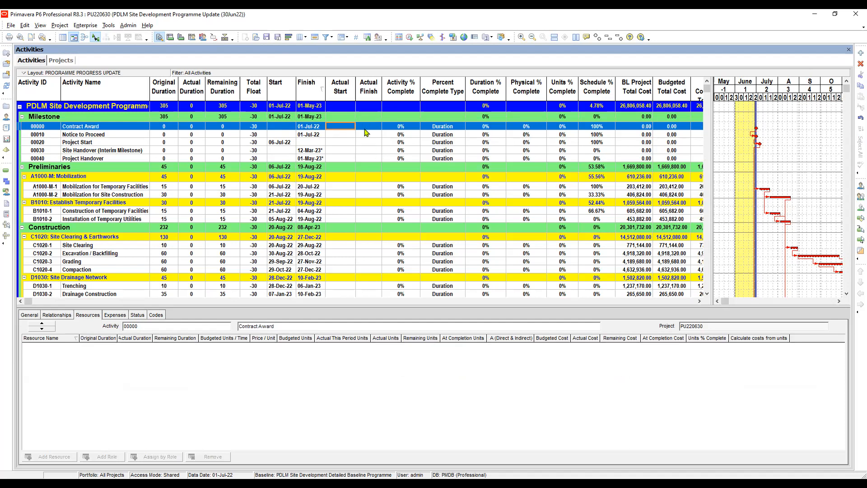
click(368, 128)
click(368, 129)
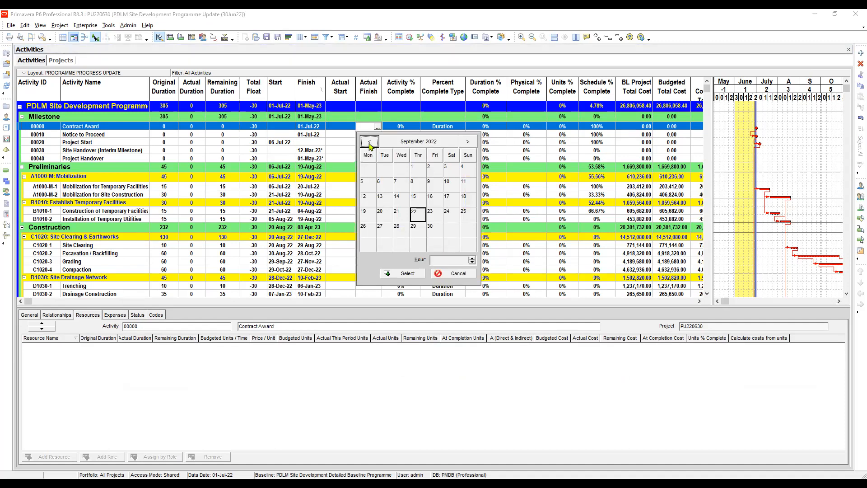
click(369, 143)
click(369, 142)
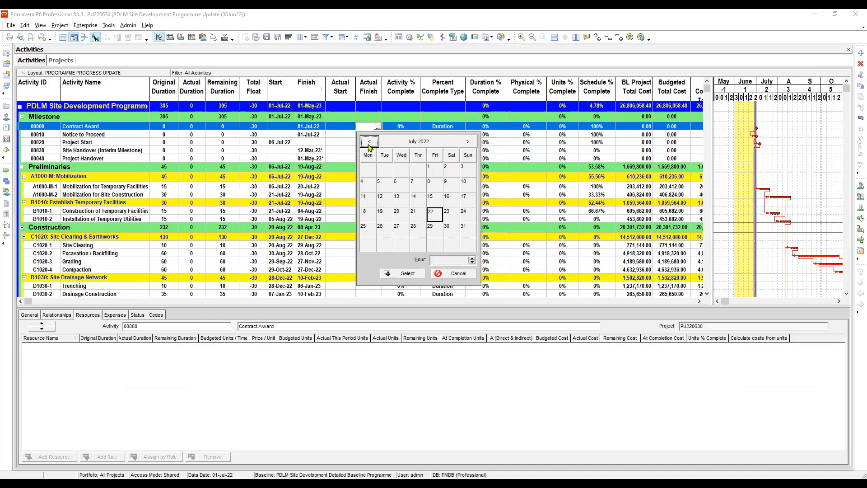
click(370, 143)
key(Return)
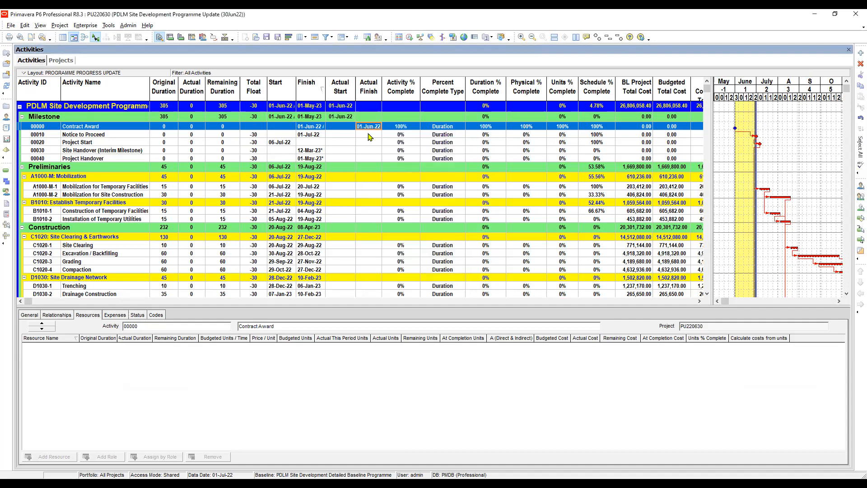
- Set the actual finish of the Notice to Proceed milestone to 01-Jun-22
click(369, 134)
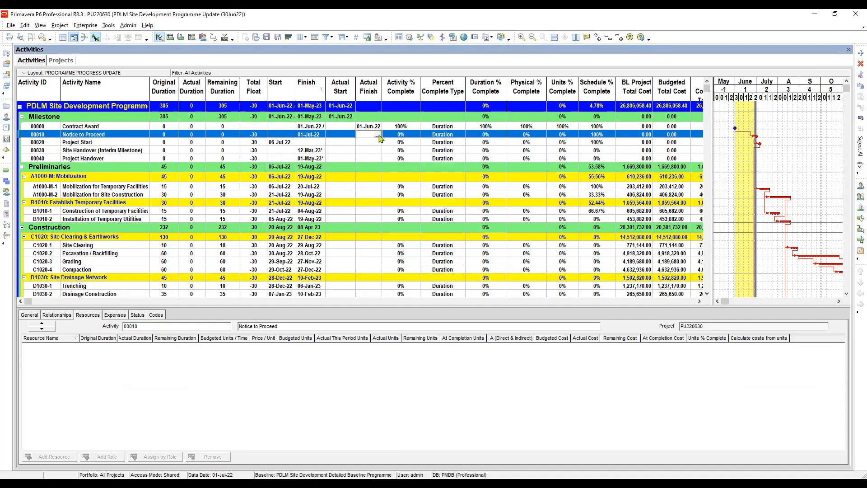
click(377, 134)
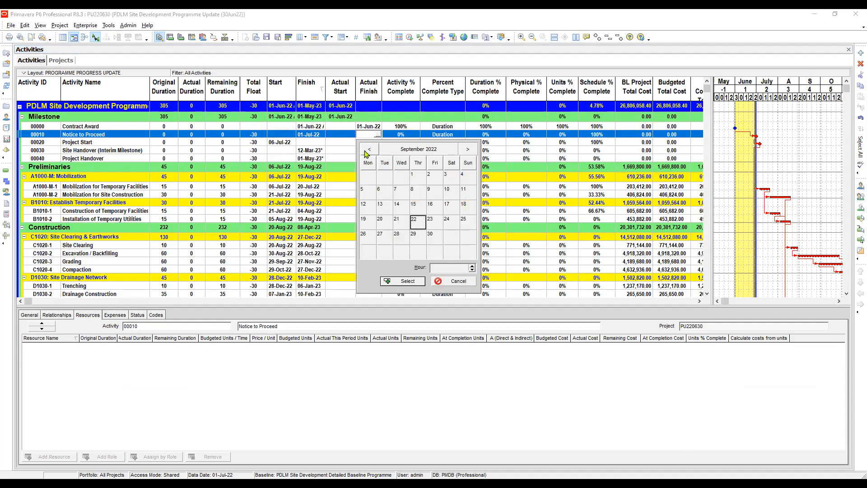
click(367, 150)
click(367, 150)
click(368, 151)
double_click(400, 177)
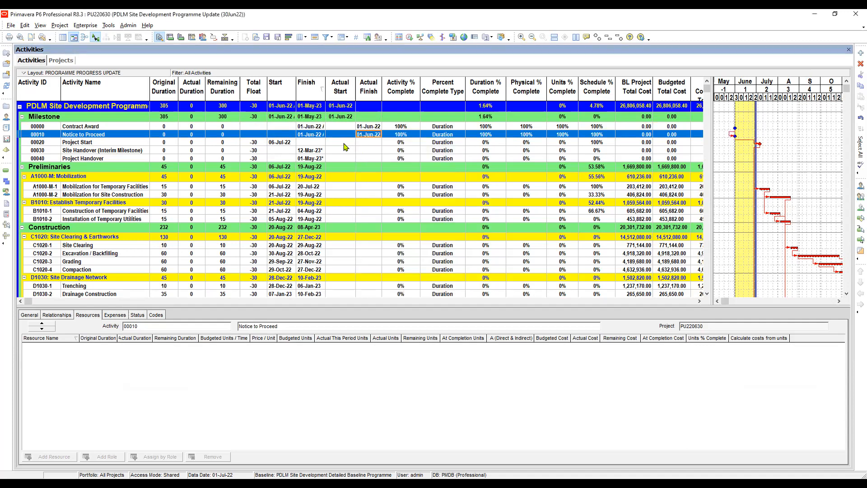
click(344, 143)
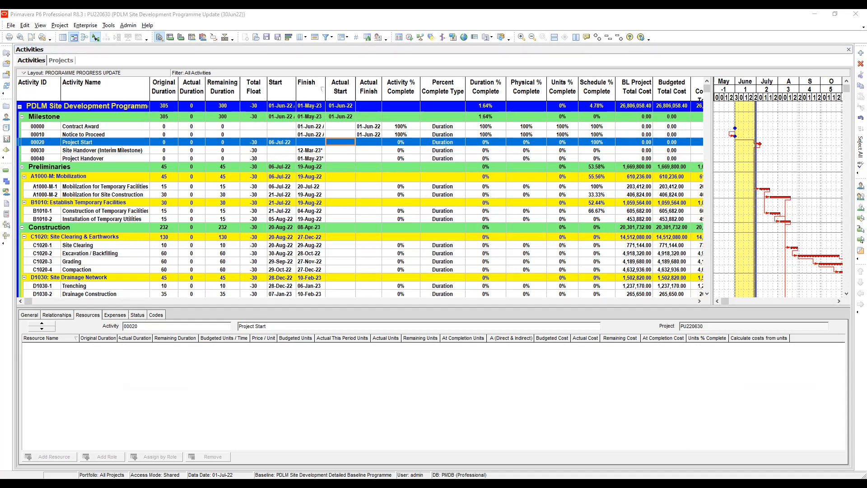
click(347, 143)
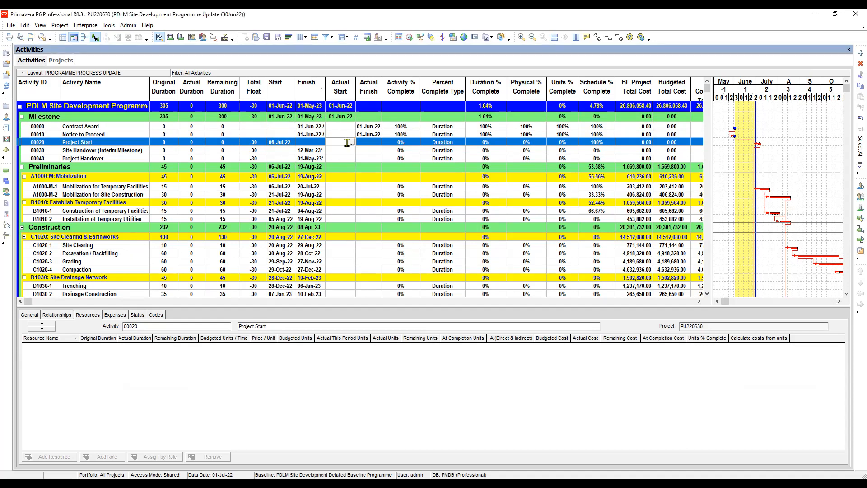
click(352, 142)
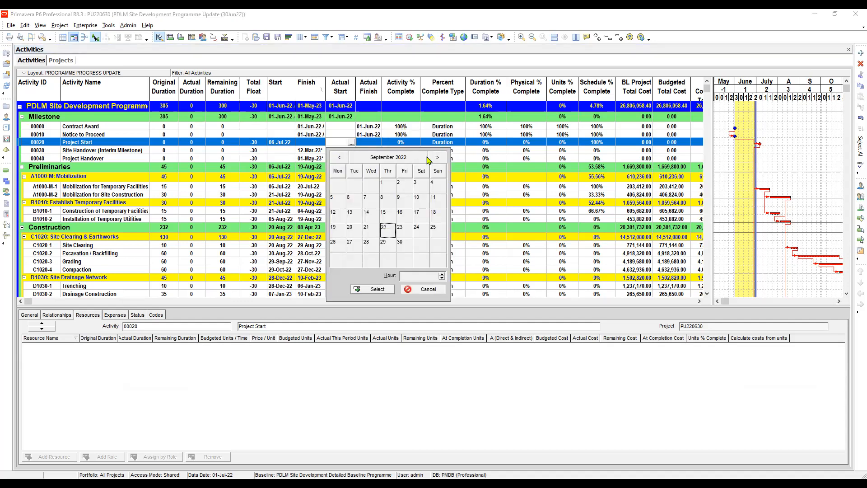
click(352, 145)
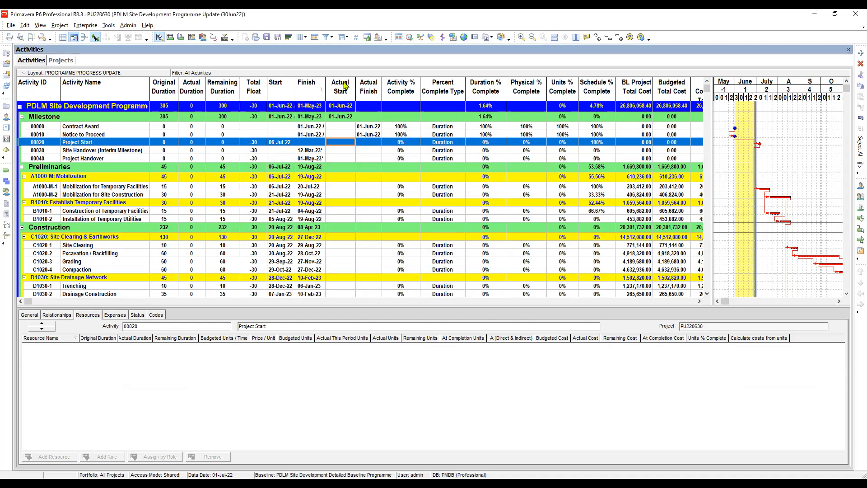
key(Tab)
- Mark the Project Start milestone as started in its status details and set its start date to 06-Jun-22
click(350, 144)
click(137, 316)
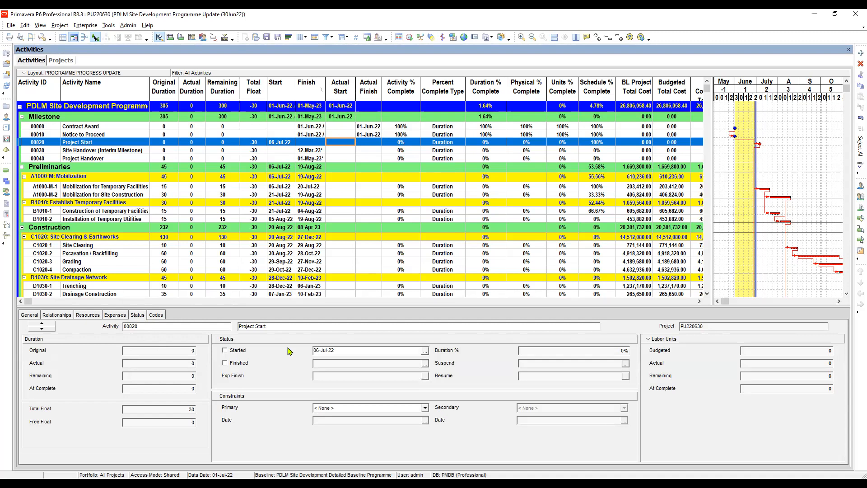
click(225, 350)
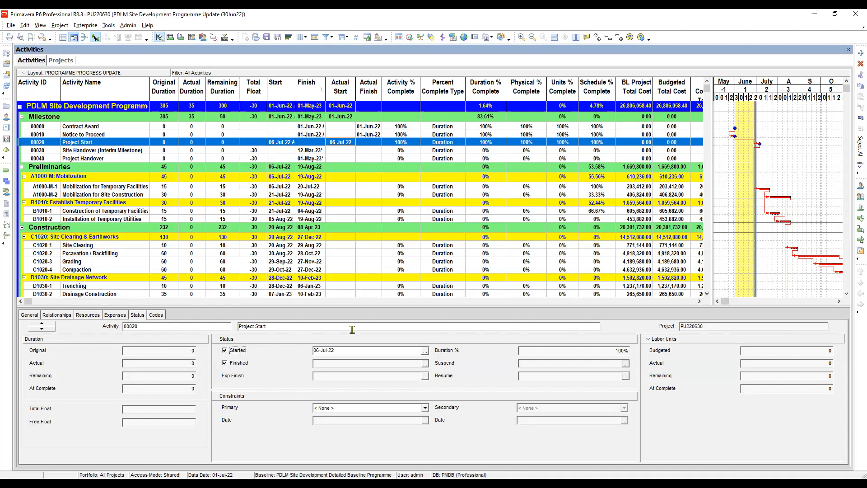
click(425, 350)
click(327, 203)
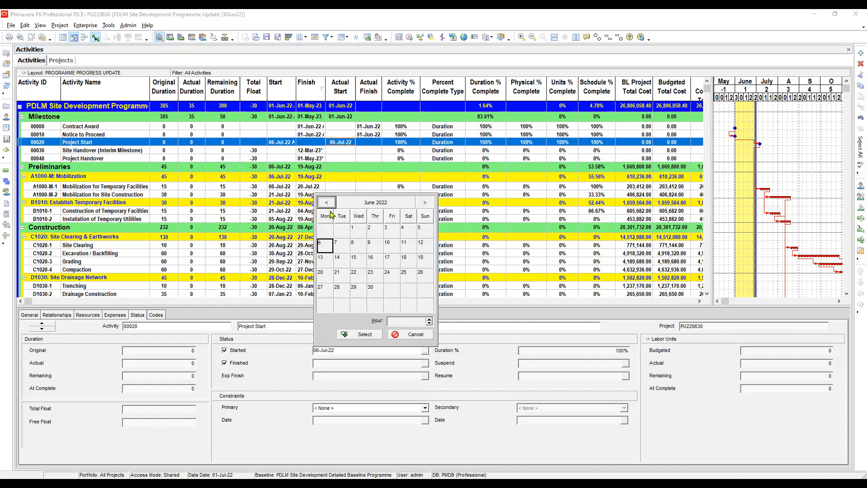
double_click(324, 247)
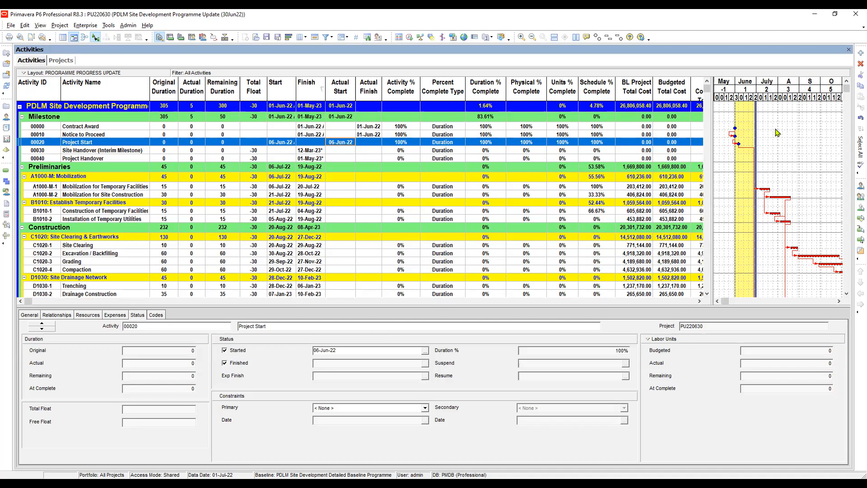
click(274, 151)
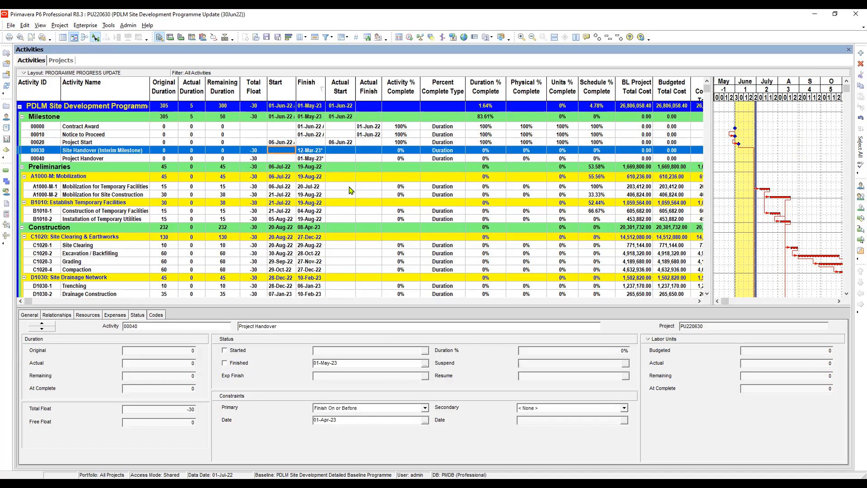
- Set the actual start of Mobilization for Temporary Facilities to 06-Jun-22
click(335, 187)
key(Right)
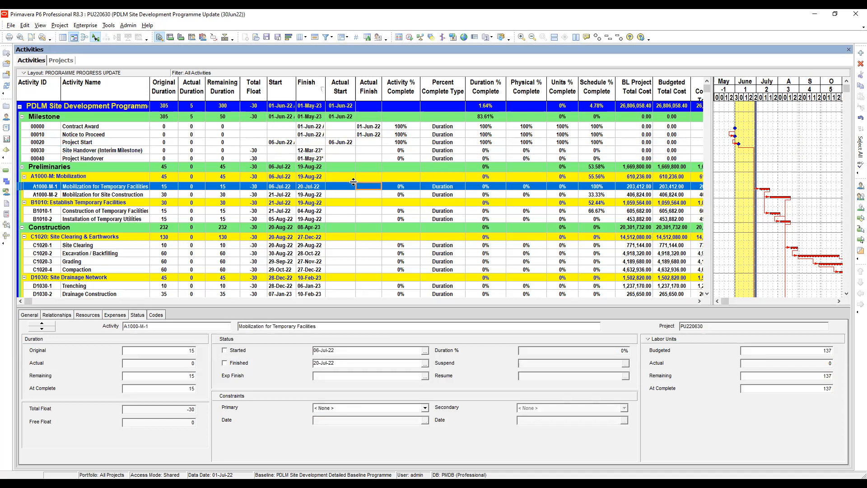
scroll(353, 182, down, 2)
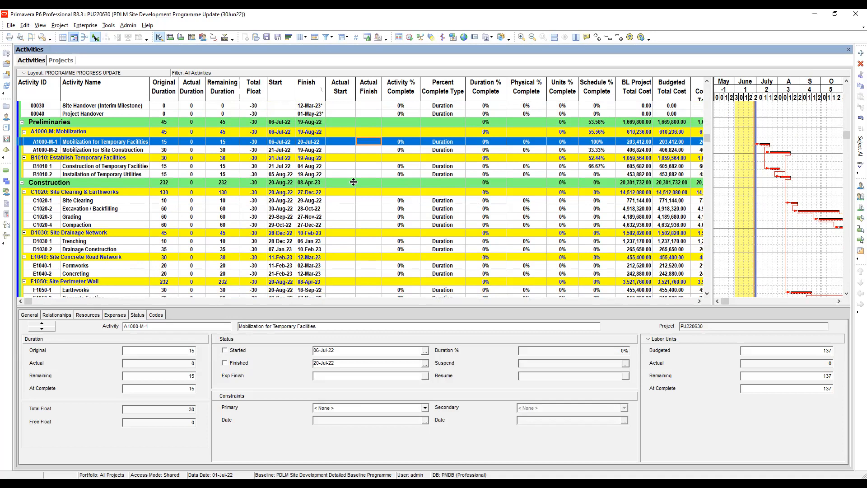
click(348, 144)
click(348, 144)
click(352, 142)
click(340, 157)
click(340, 157)
click(339, 157)
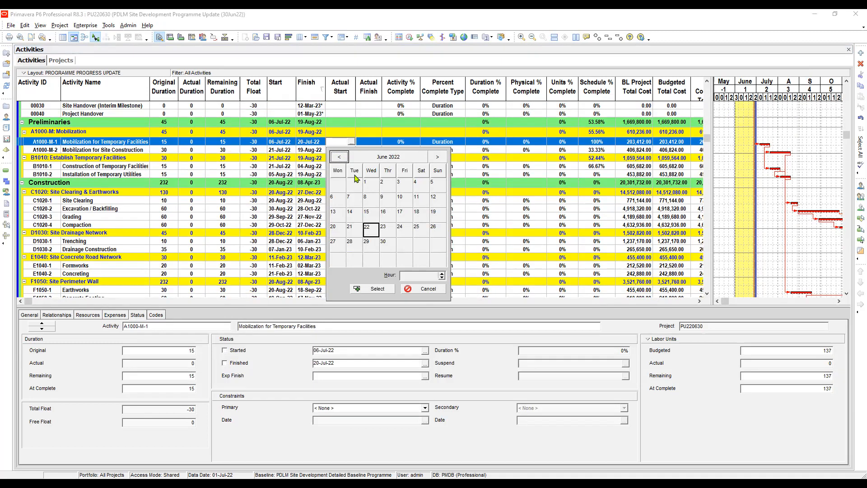
click(339, 199)
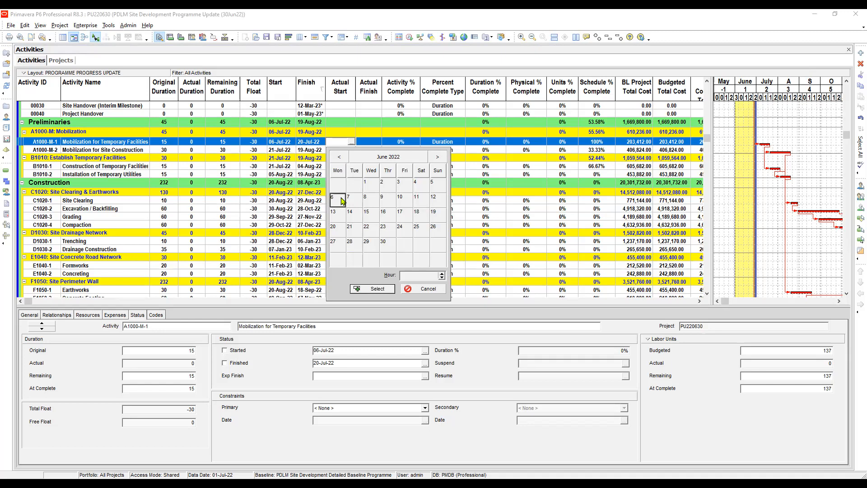
double_click(336, 199)
- Set the actual finish of Mobilization for Temporary Facilities to 15-Jun-22
click(368, 143)
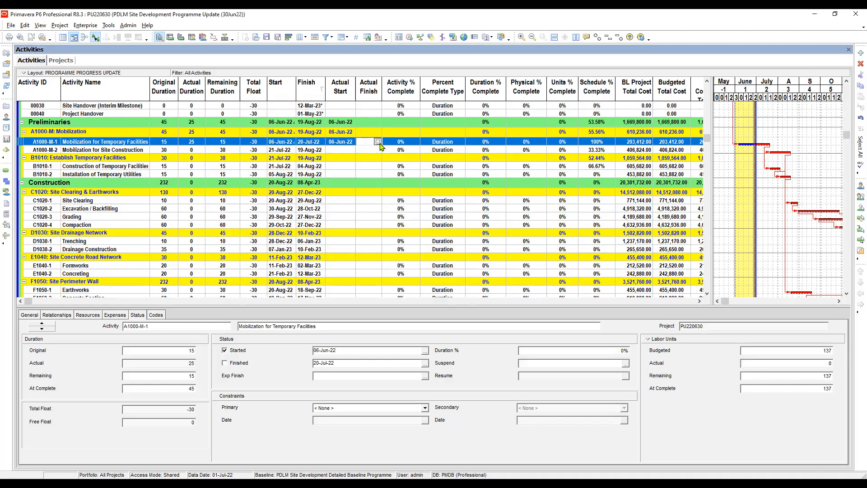
click(379, 142)
click(370, 156)
click(370, 157)
click(370, 157)
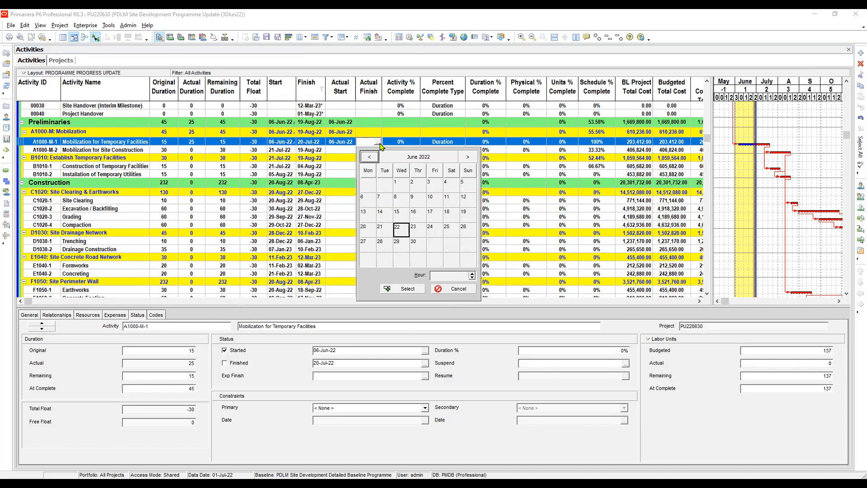
click(401, 215)
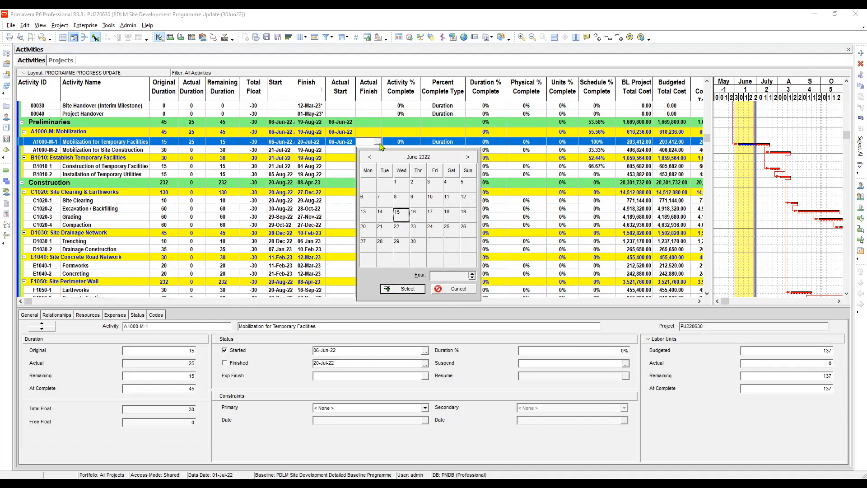
key(Return)
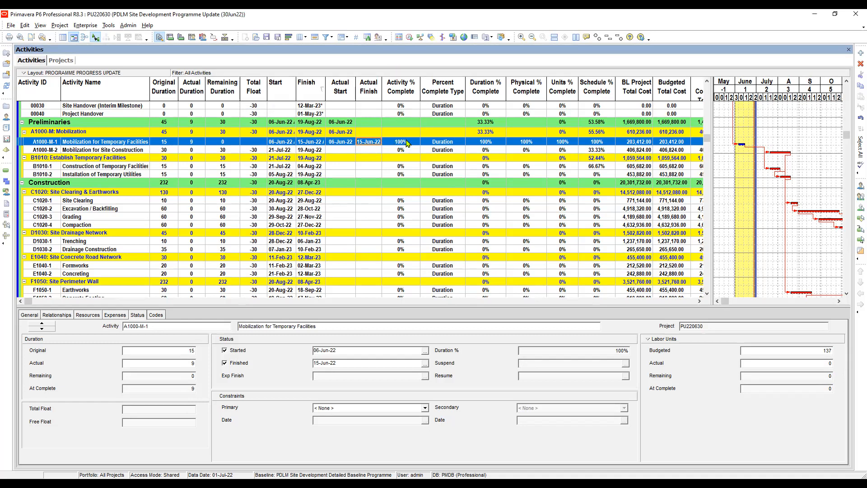
- Review the percent complete and actual dates of Mobilization for Temporary Facilities, and the remaining durations of its assigned resources
click(415, 142)
click(434, 144)
click(342, 143)
click(369, 143)
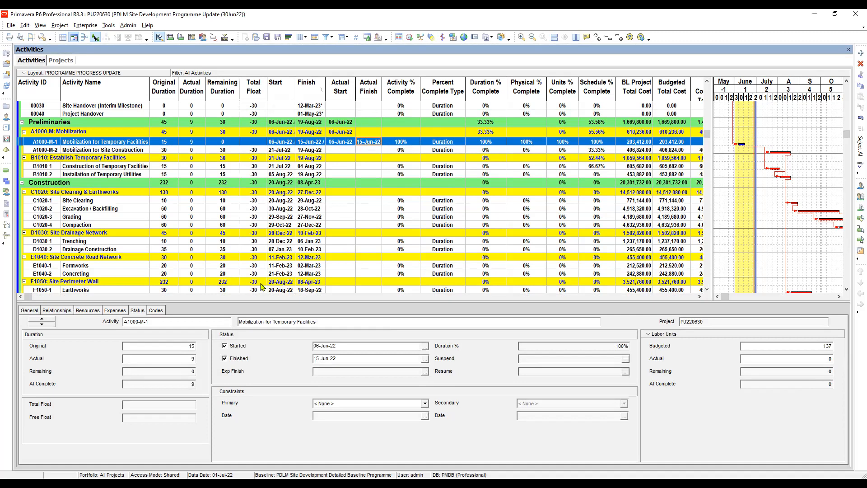
click(88, 311)
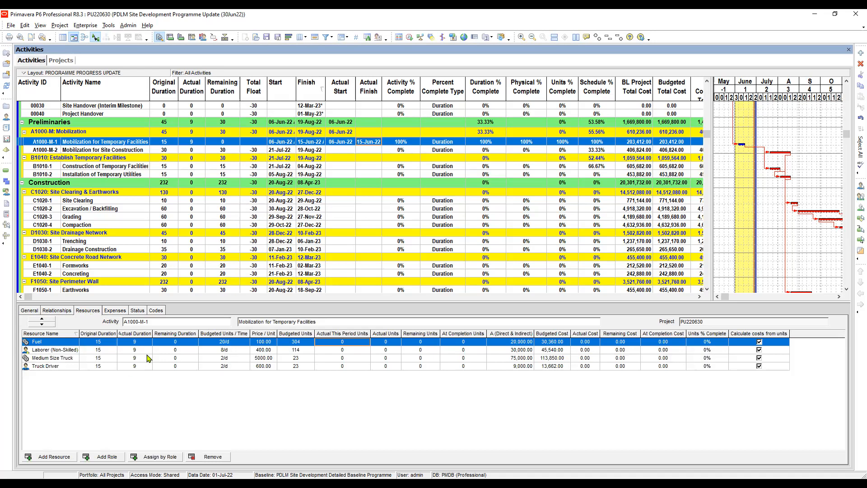
click(180, 344)
click(340, 142)
click(368, 143)
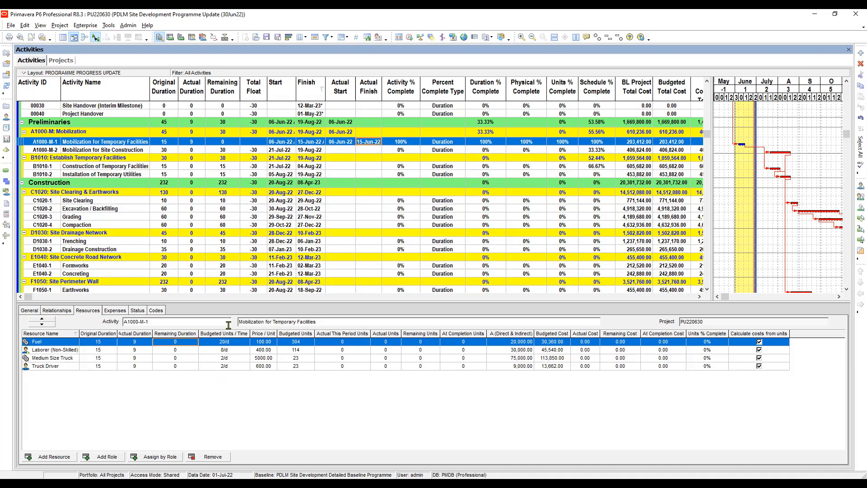
click(178, 350)
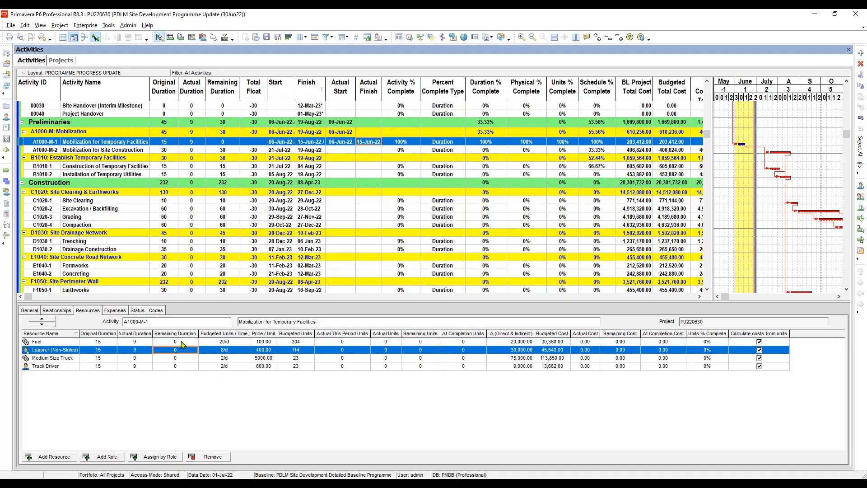
click(178, 360)
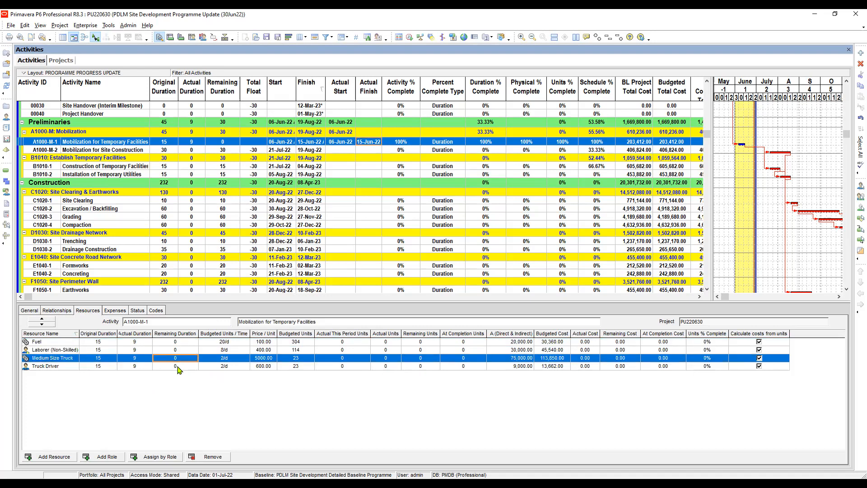
click(178, 367)
click(183, 358)
click(181, 349)
click(184, 342)
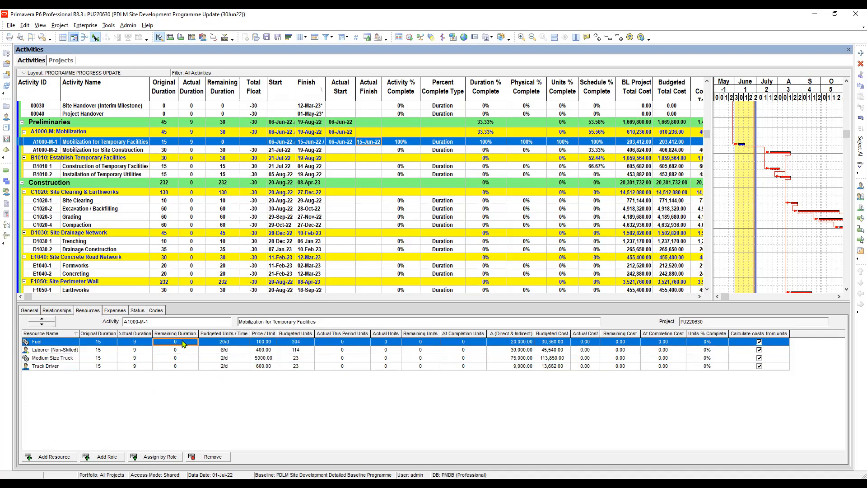
- Check Fuel's actual duration and set the actual duration of Mobilization for Temporary Facilities to 10
click(139, 345)
click(197, 142)
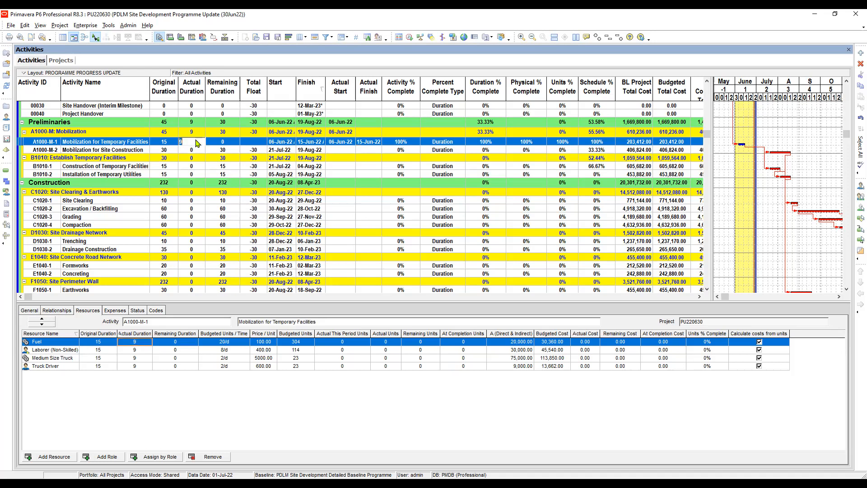
text(10)
key(Return)
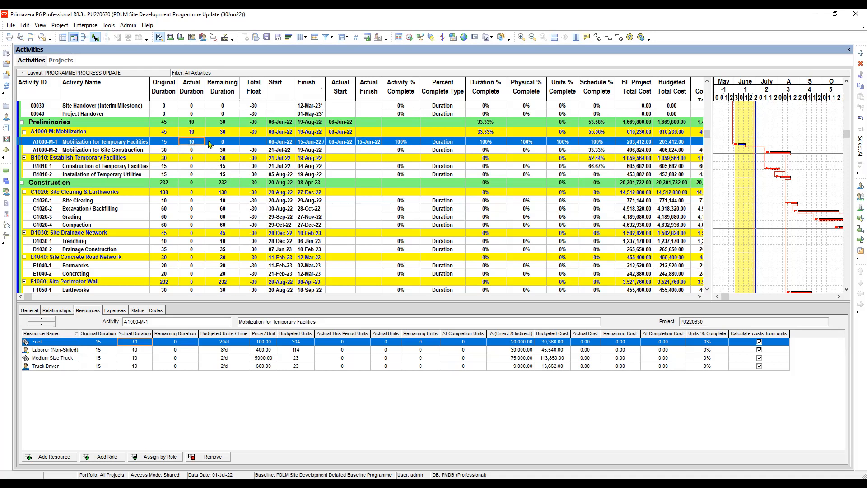
- Check the actual duration of Mobilization for Temporary Facilities, Fuel's actual this period units and the project's resource assignment calculation settings
click(212, 142)
click(194, 142)
key(Tab)
click(198, 143)
click(355, 344)
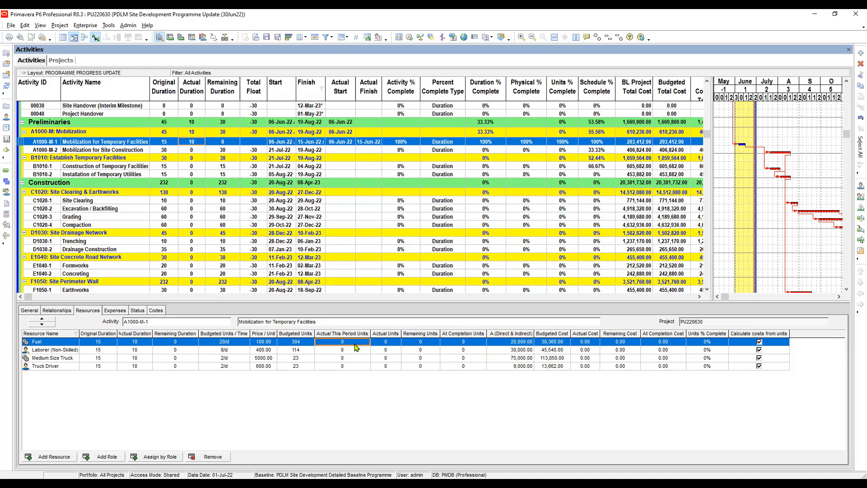
click(65, 61)
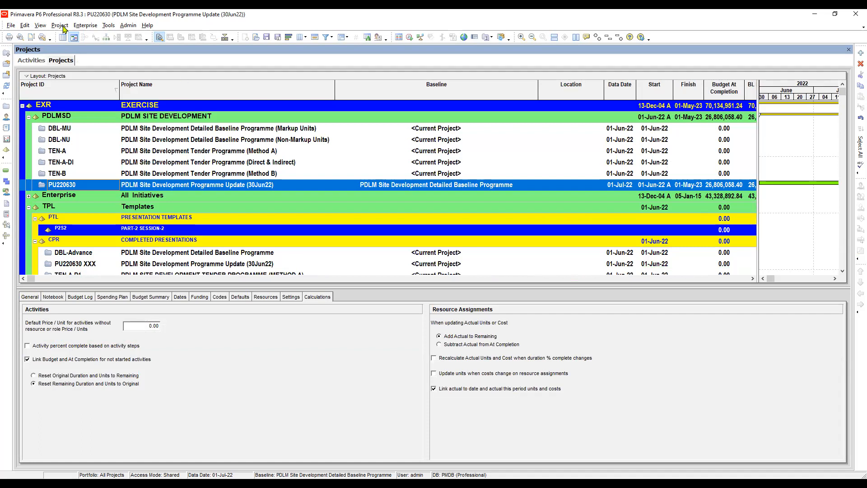
click(33, 60)
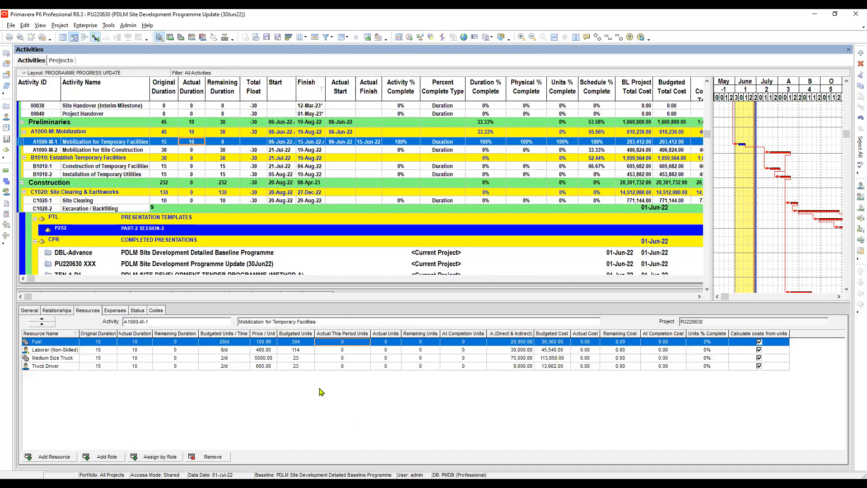
- Examine the actual this period units of Fuel and Laborer (Non-Skilled), and Fuel's actual units, on Mobilization for Temporary Facilities
click(350, 351)
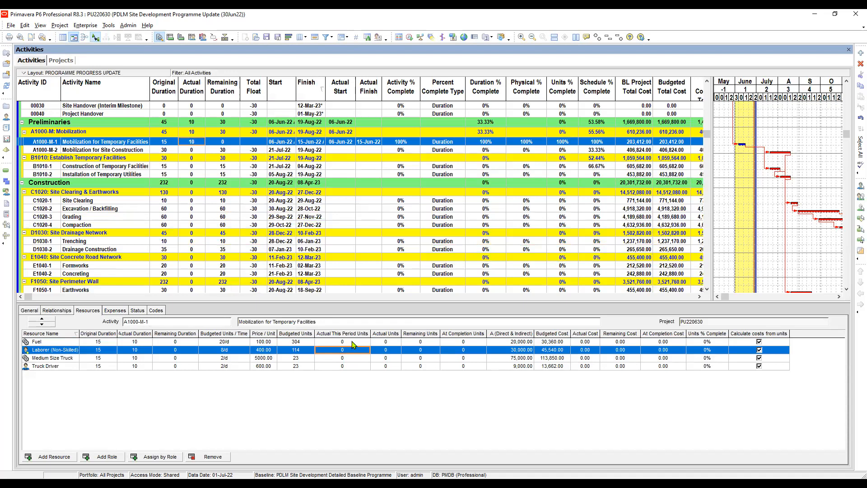
click(352, 342)
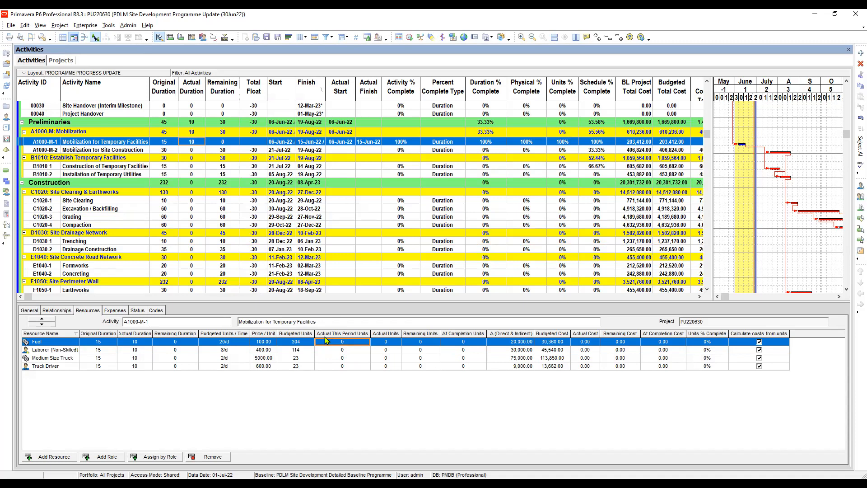
click(353, 351)
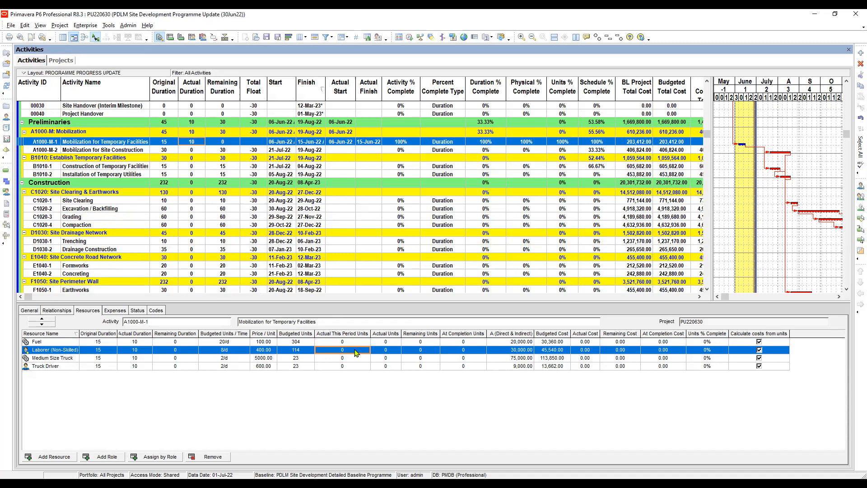
key(Up)
key(Right)
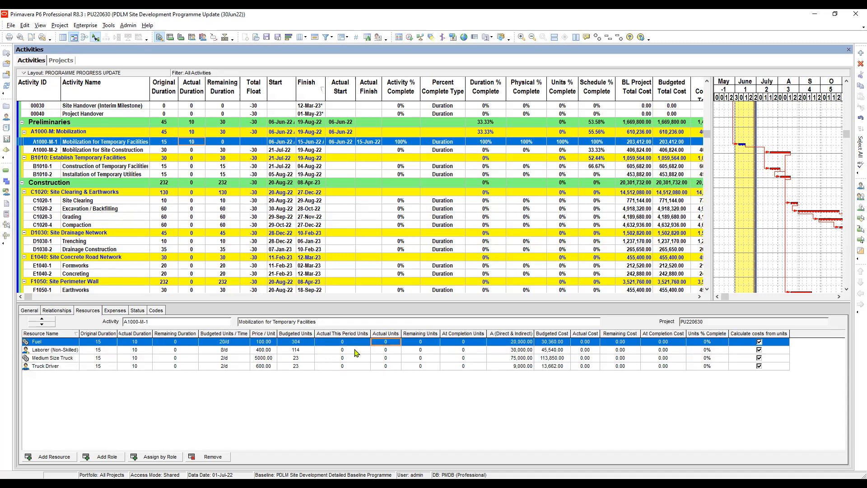
click(349, 343)
key(Tab)
click(339, 343)
key(Tab)
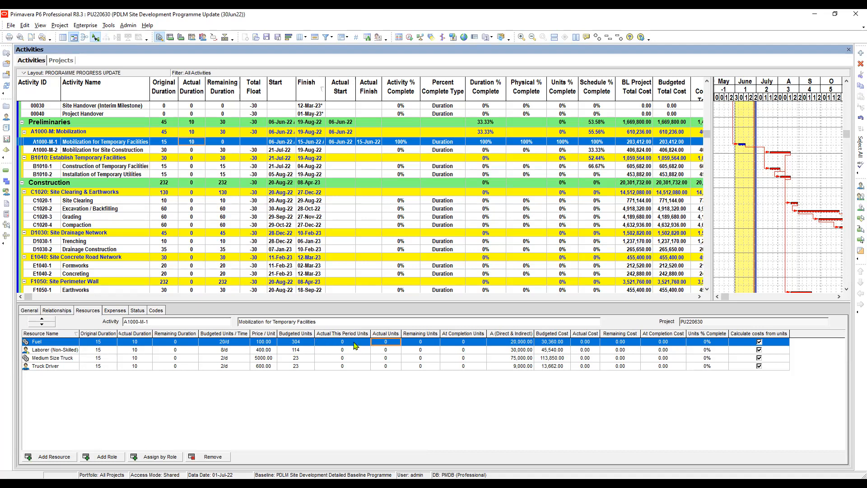
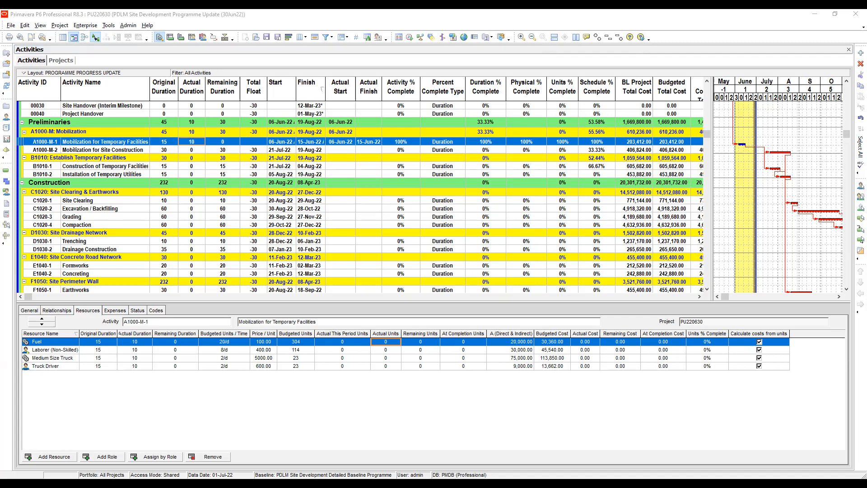
- Set Fuel's actual this period units to 180 on Mobilization for Temporary Facilities
click(314, 151)
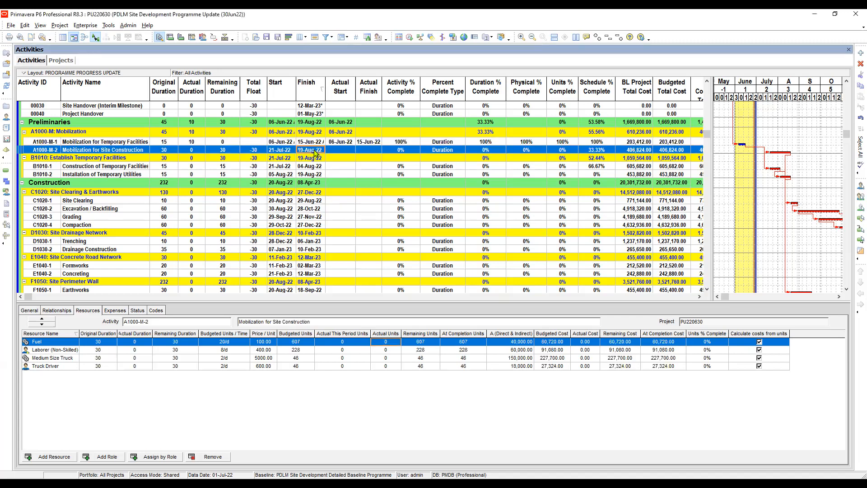
click(343, 143)
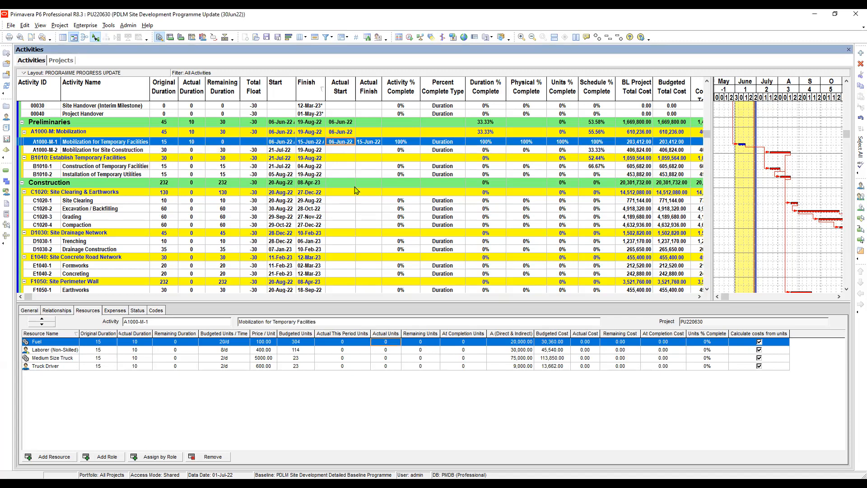
click(344, 342)
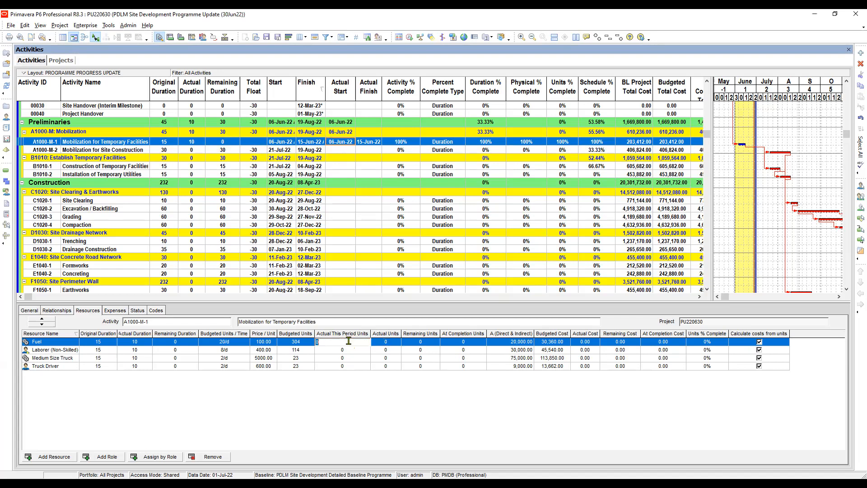
text(180)
key(Return)
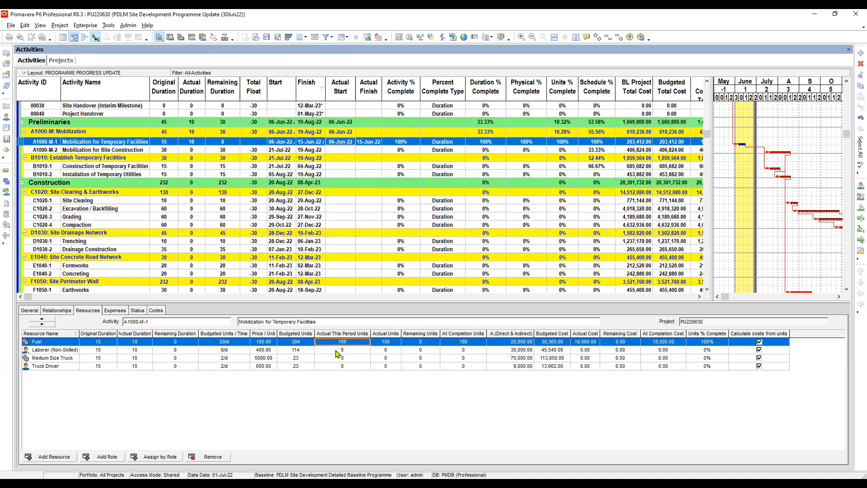
- Set the actual this period units of Laborer (Non-Skilled) to 45 on Mobilization for Temporary Facilities
click(350, 351)
click(351, 353)
text(45)
key(Return)
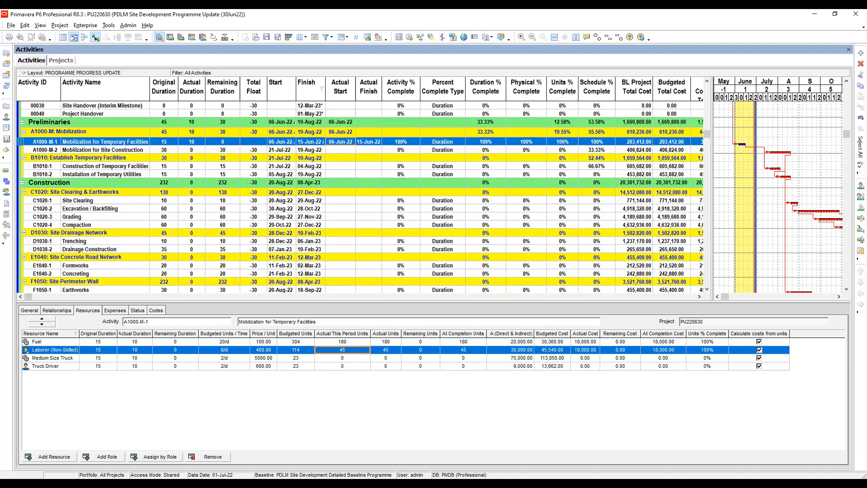
- Set the actual this period units of Medium Size Truck and Truck Driver to 9 each on Mobilization for Temporary Facilities
key(alt+Tab)
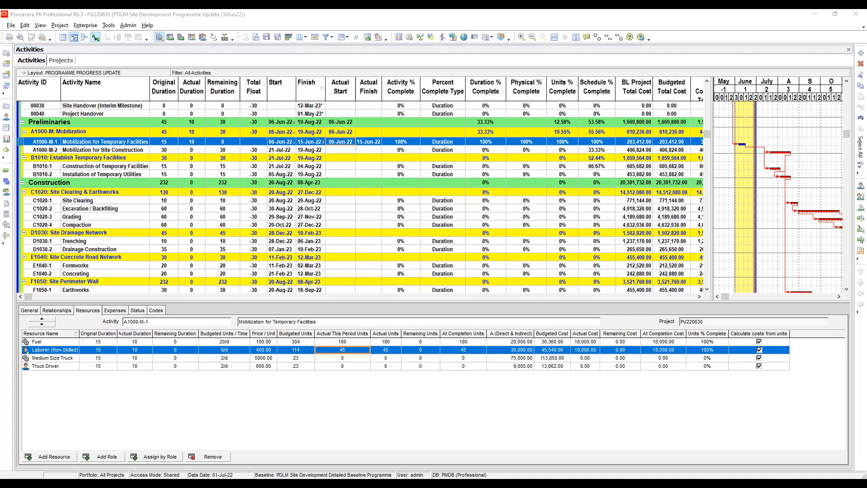
key(alt+Tab)
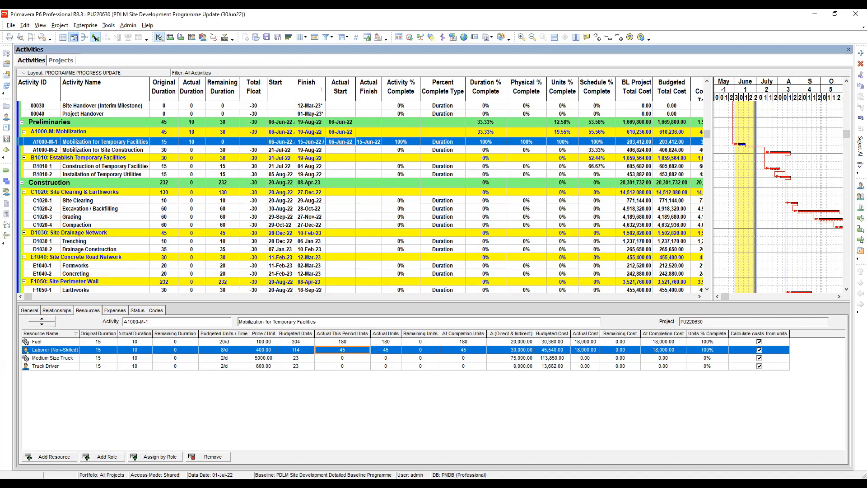
click(349, 360)
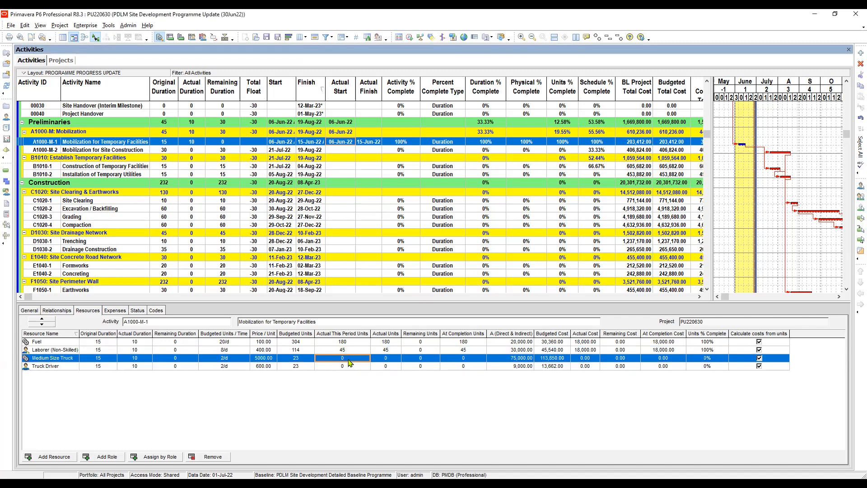
click(355, 357)
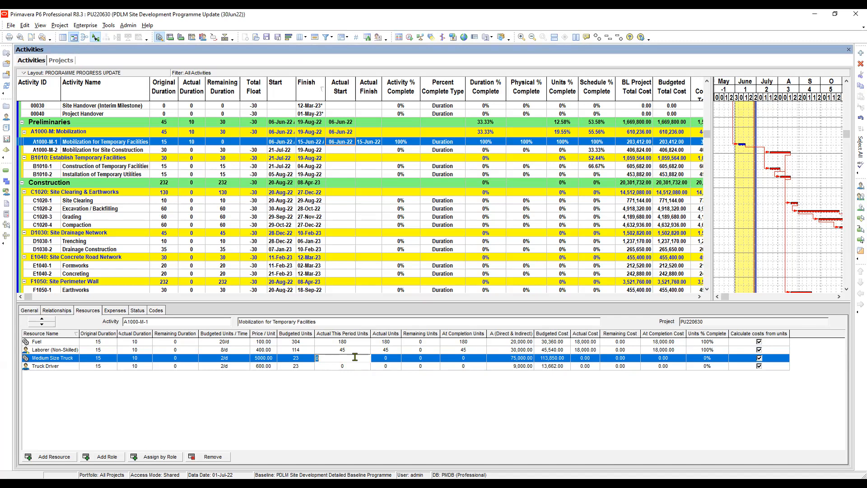
text(9)
key(Return)
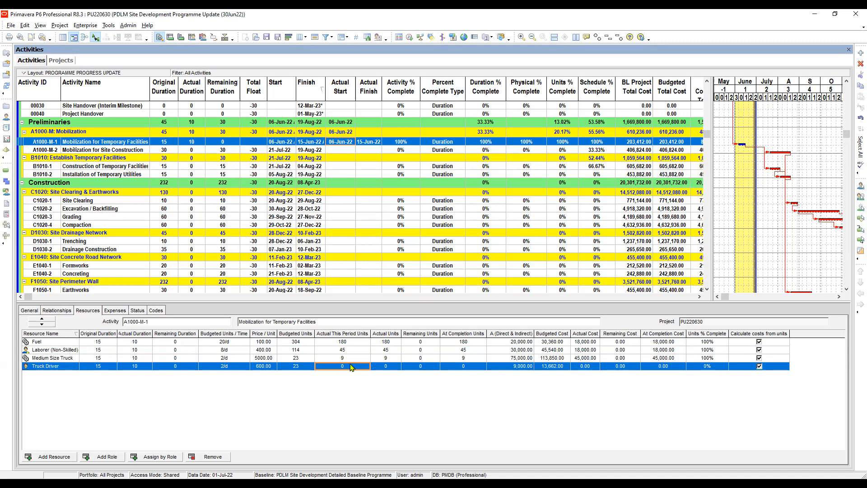
click(352, 365)
text(9)
key(Return)
- Review the actual this period units of all four resources on Mobilization for Temporary Facilities, and the remaining durations of Fuel and Laborer (Non-Skilled)
click(354, 343)
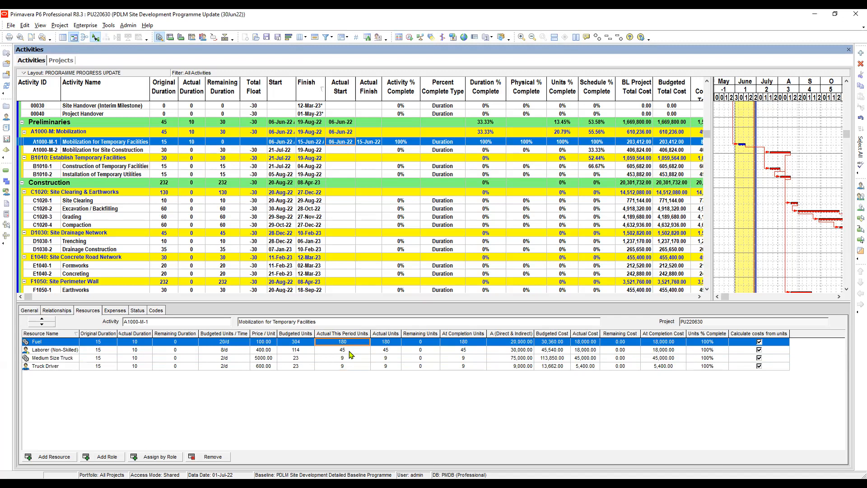
click(349, 351)
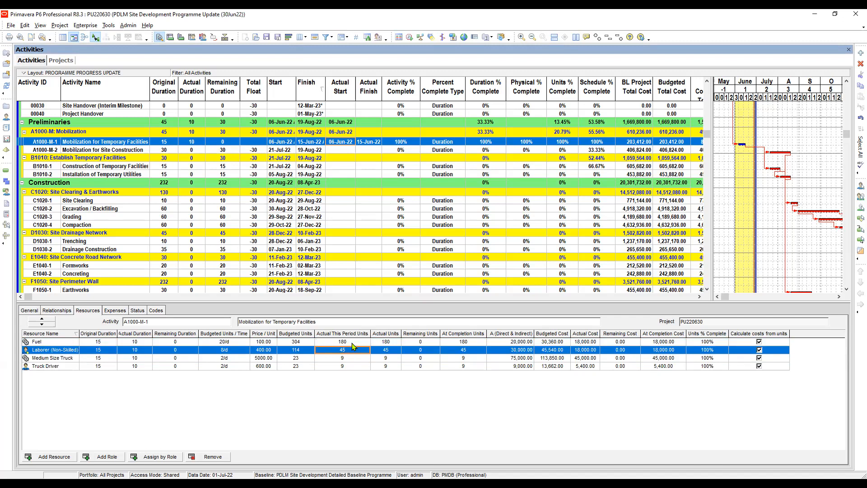
click(352, 344)
click(351, 351)
click(350, 360)
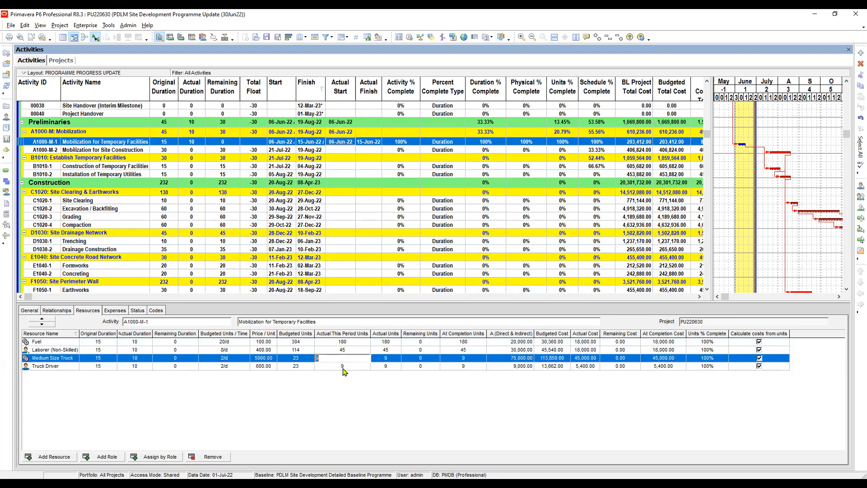
click(345, 366)
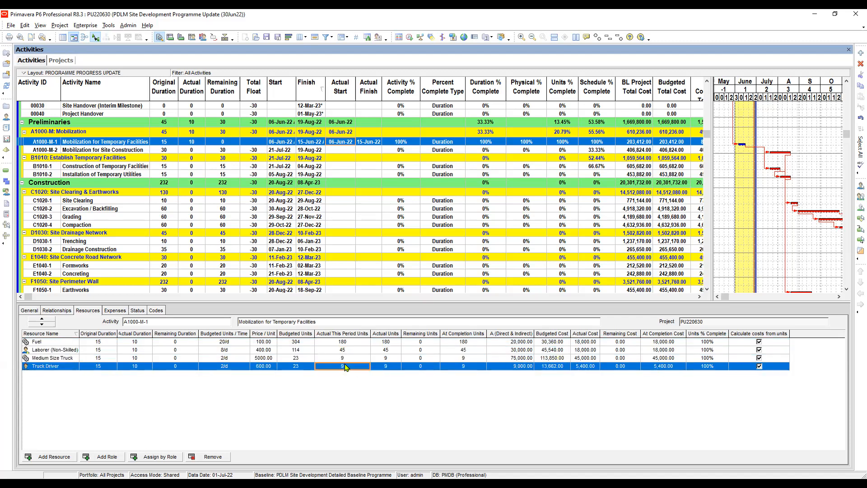
click(180, 343)
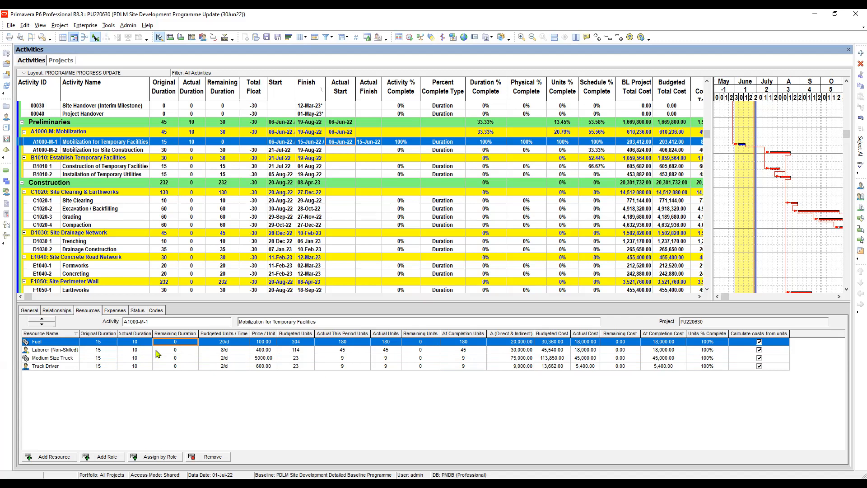
click(177, 350)
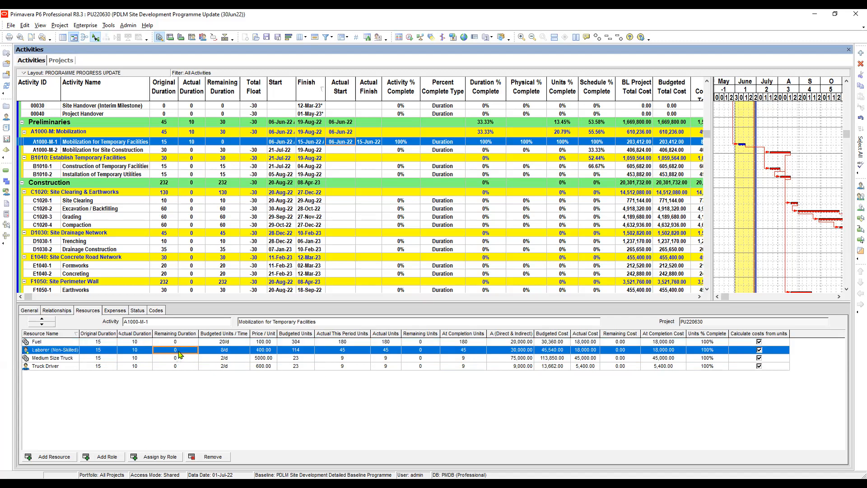
click(176, 342)
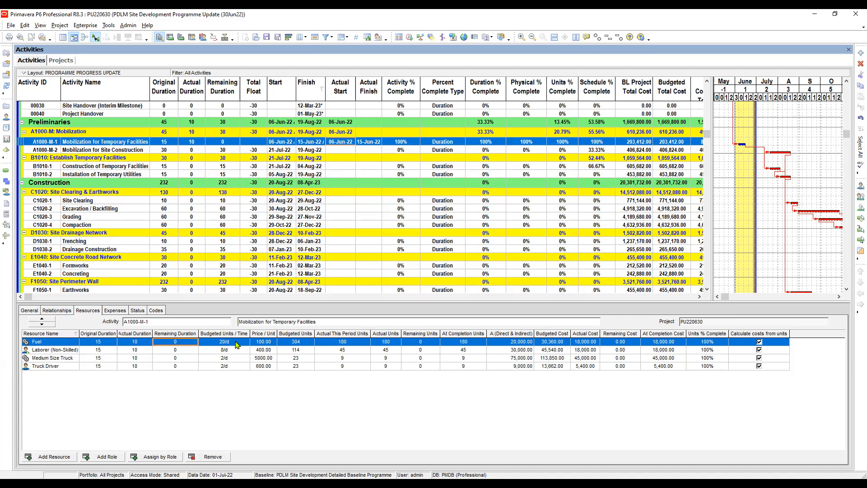
click(346, 357)
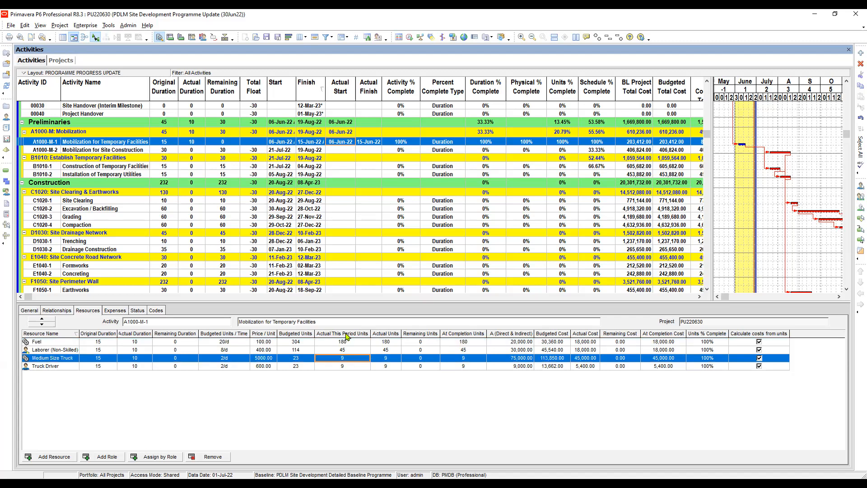
- Check the actual finish of Mobilization for Temporary Facilities and set the actual start of Mobilization for Site Construction to 15-Jun-22
click(369, 150)
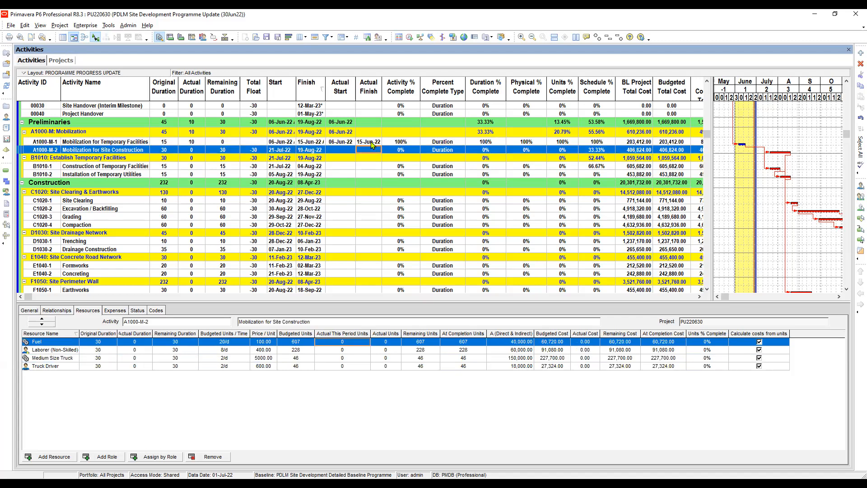
key(Up)
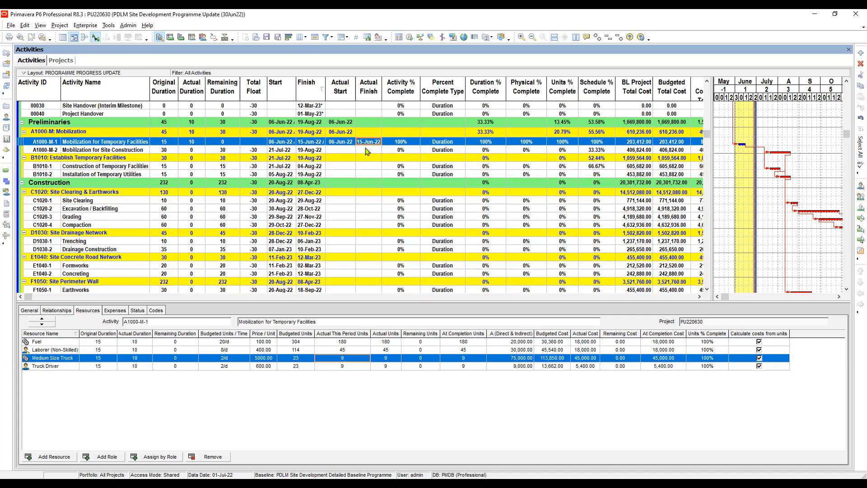
click(369, 150)
click(369, 143)
click(368, 151)
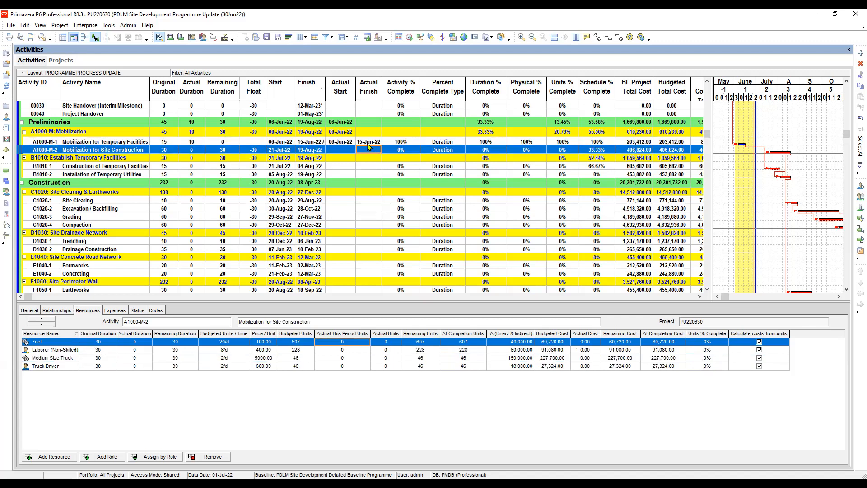
click(367, 144)
click(347, 151)
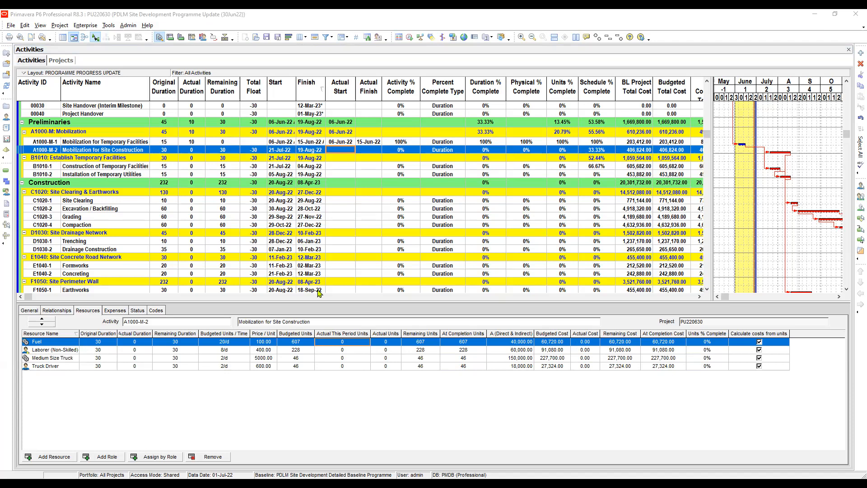
click(347, 150)
click(351, 150)
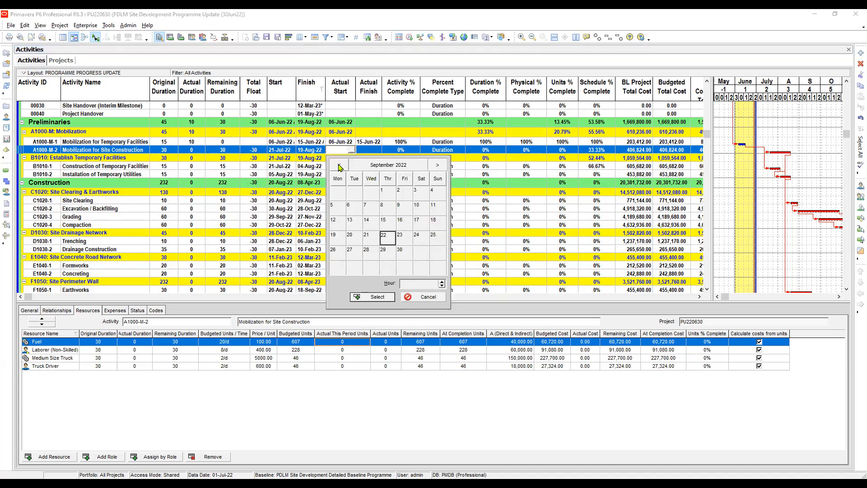
click(339, 165)
click(339, 165)
click(339, 166)
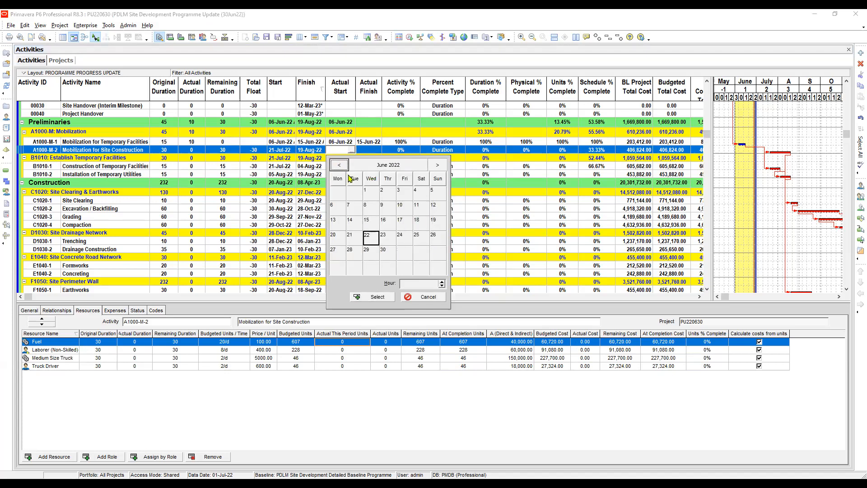
double_click(371, 223)
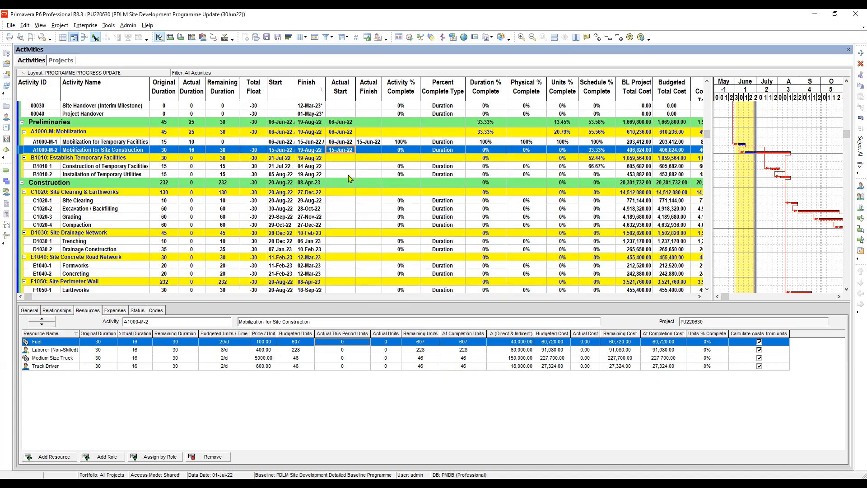
- Check the activity percent complete of Mobilization for Site Construction and the percent complete type of both mobilization activities
click(408, 151)
key(alt+Tab)
click(446, 151)
click(407, 151)
click(448, 151)
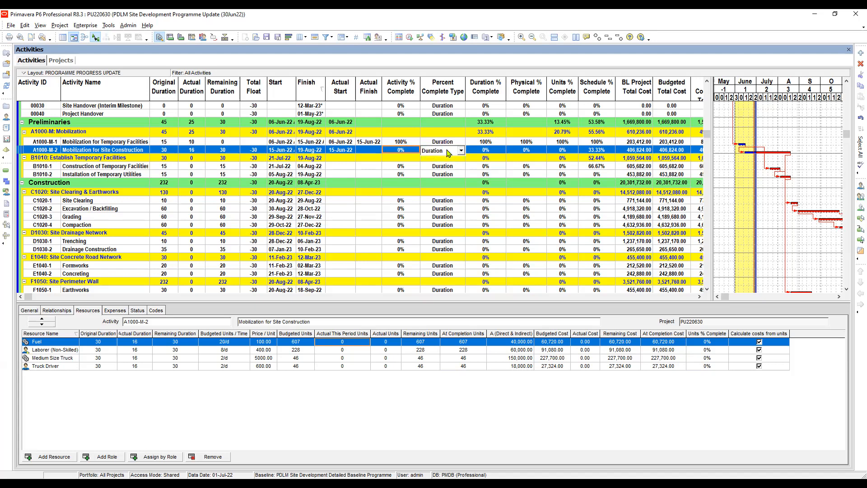
click(449, 155)
click(447, 143)
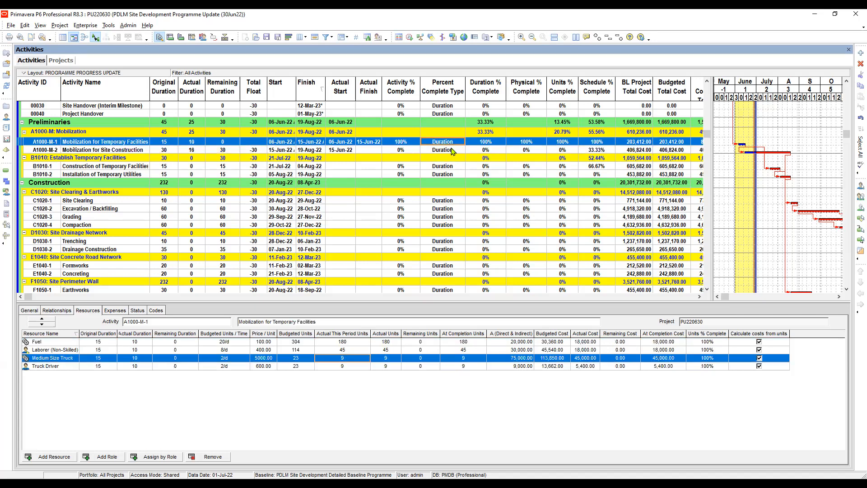
click(447, 150)
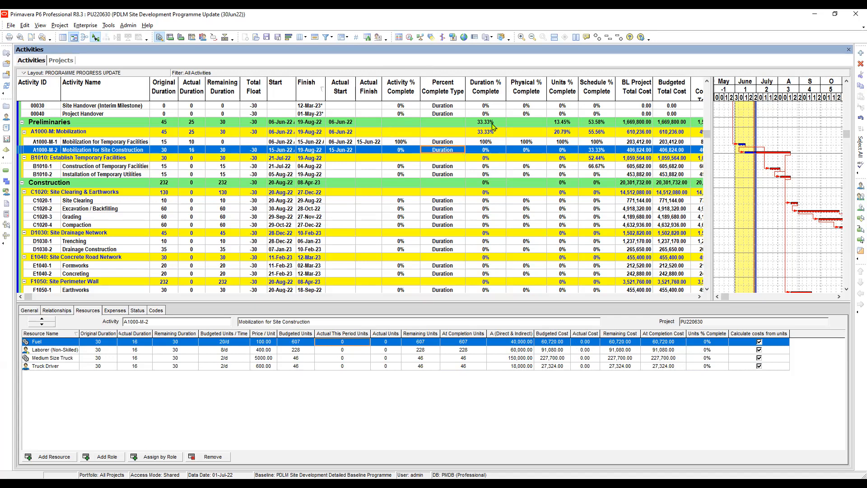
- Set the duration percent complete of Mobilization for Site Construction to 50%
click(492, 152)
click(495, 151)
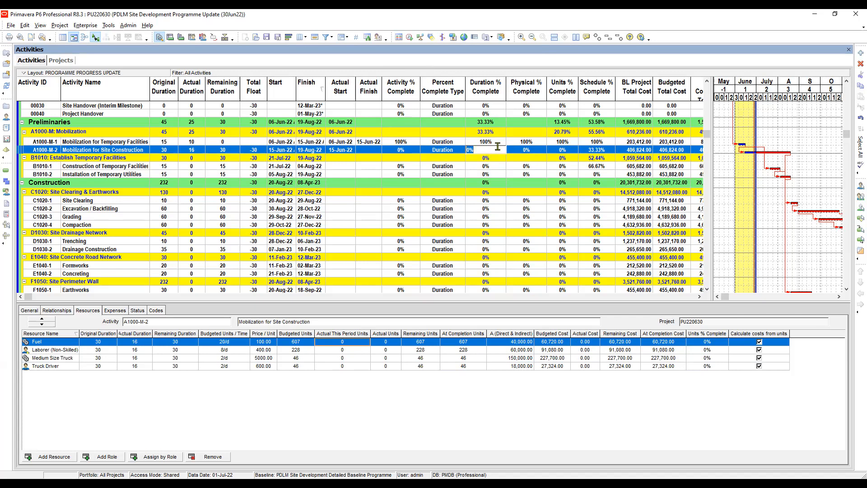
text(50)
key(Return)
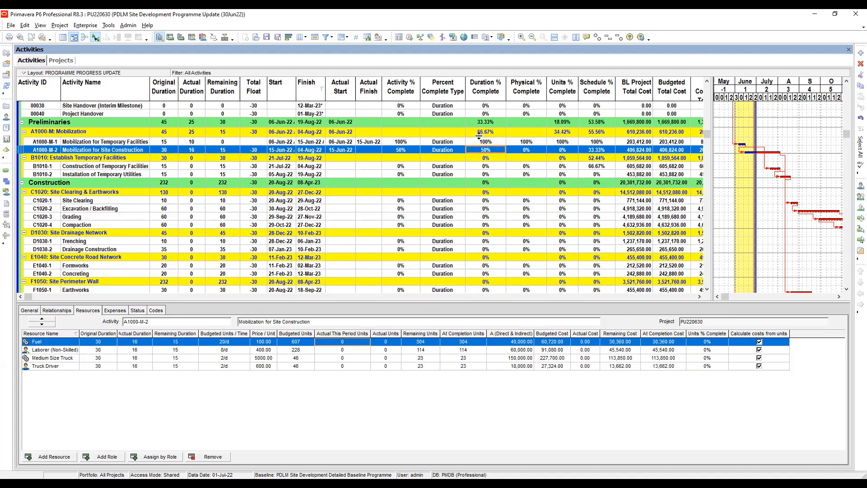
- Examine the percent complete, actual start, and actual and remaining durations of Mobilization for Site Construction, comparing its actual duration with Mobilization for Temporary Facilities
click(402, 151)
click(491, 151)
click(230, 153)
click(197, 142)
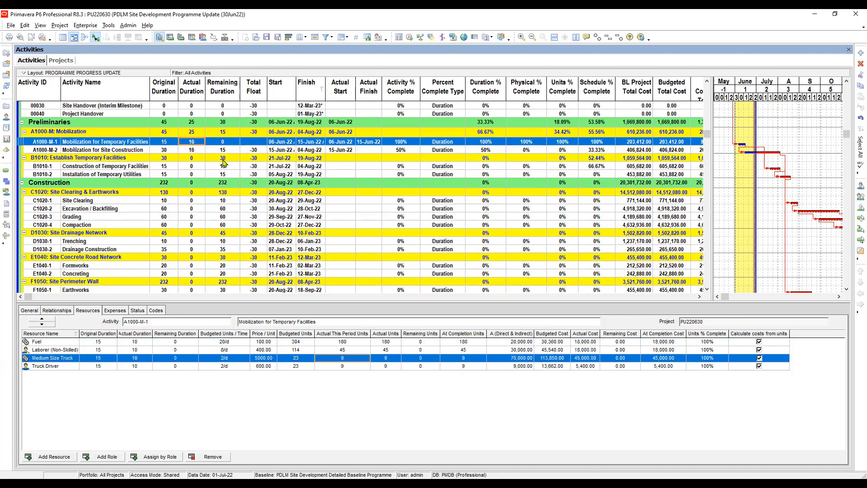
click(195, 152)
click(344, 152)
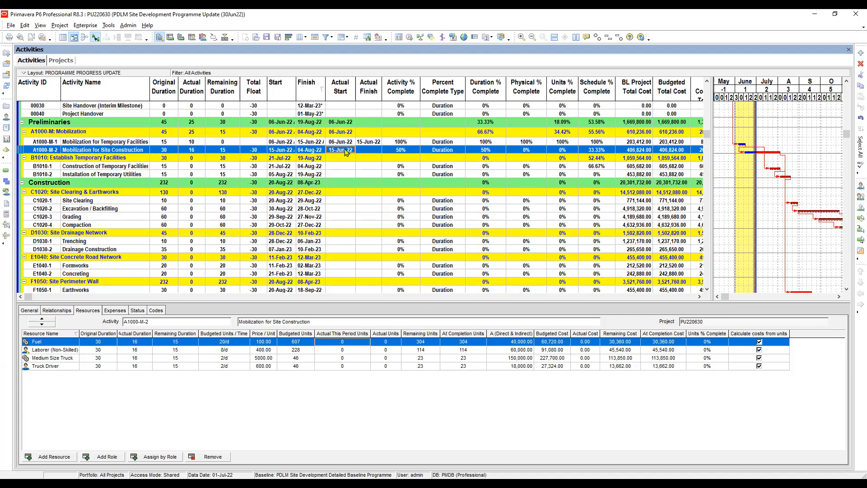
click(194, 151)
click(227, 151)
- Set the duration percent complete of Mobilization for Site Construction back to 0%
click(491, 152)
text(0)
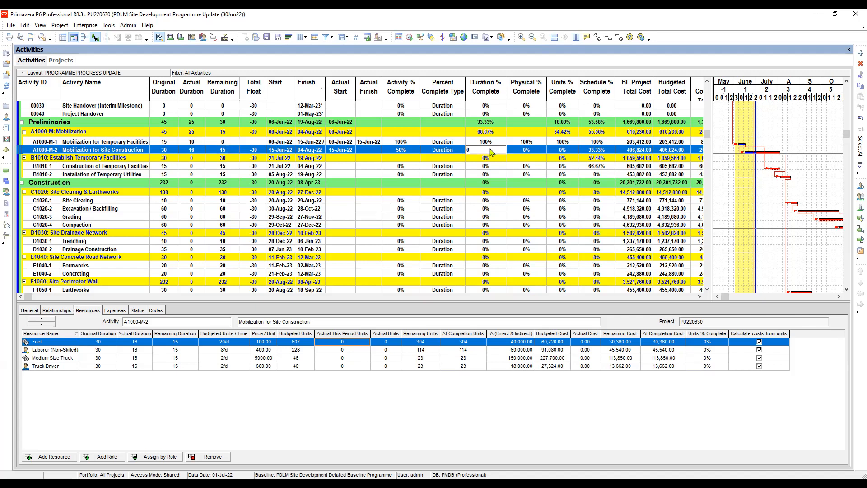
key(Return)
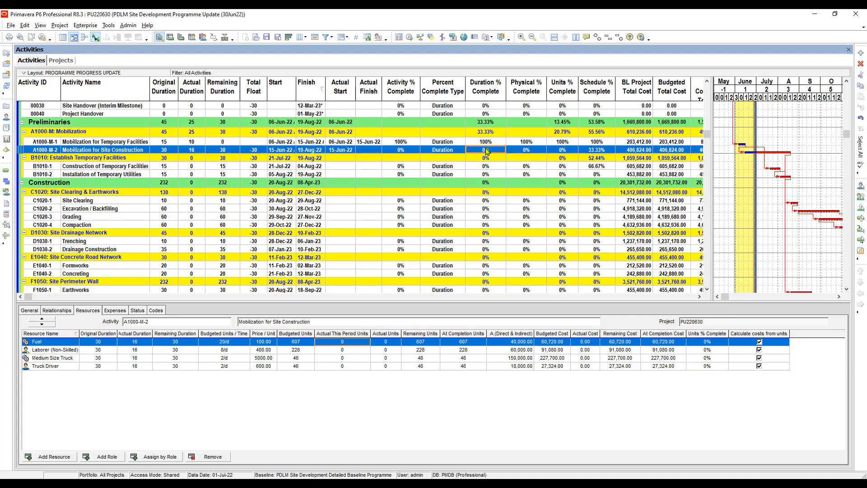
- Set the remaining duration of Mobilization for Site Construction to 15
click(228, 152)
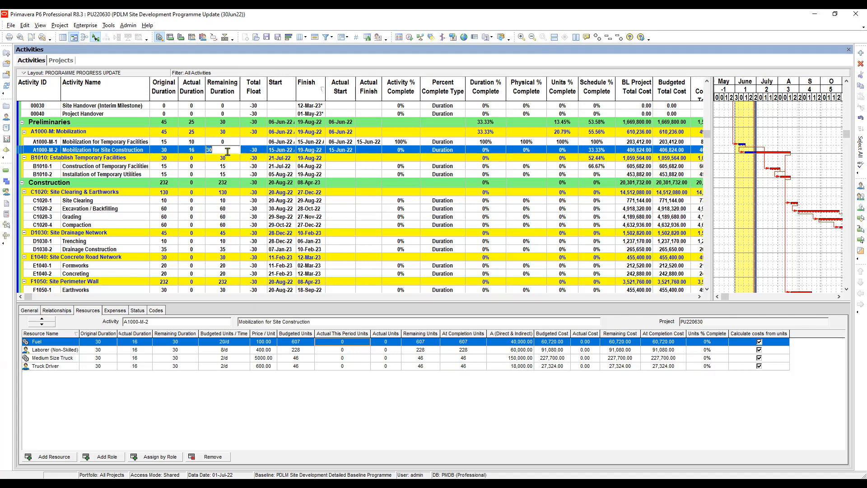
text(15)
click(253, 153)
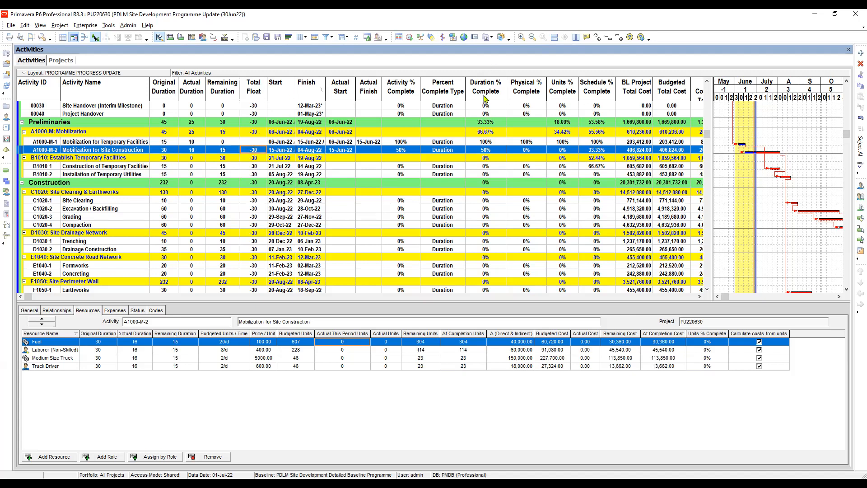
- Reset the duration percent complete of Mobilization for Site Construction to 0%
click(494, 151)
click(492, 151)
text(0)
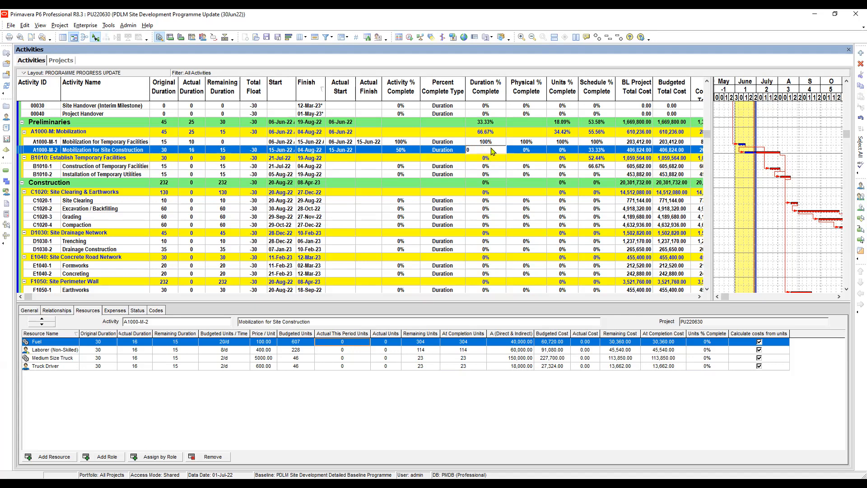
key(Return)
- Check the percent complete type options of Mobilization for Site Construction and the type used by Mobilization for Temporary Facilities
click(444, 150)
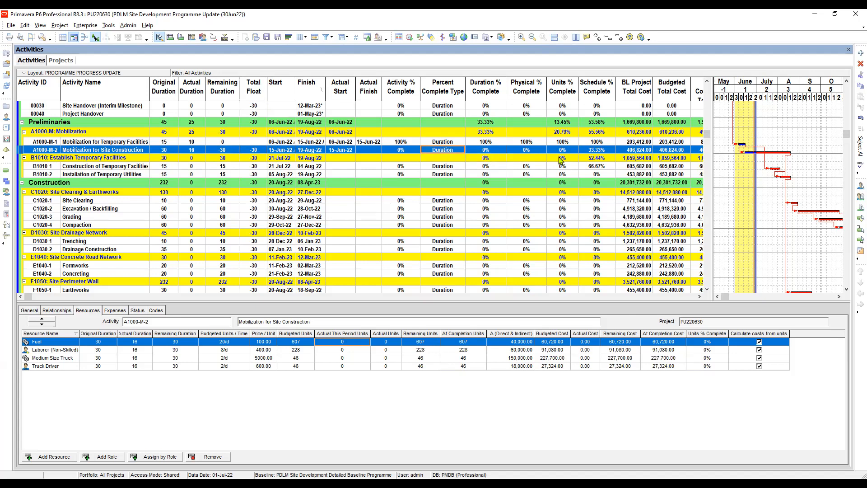
key(F2)
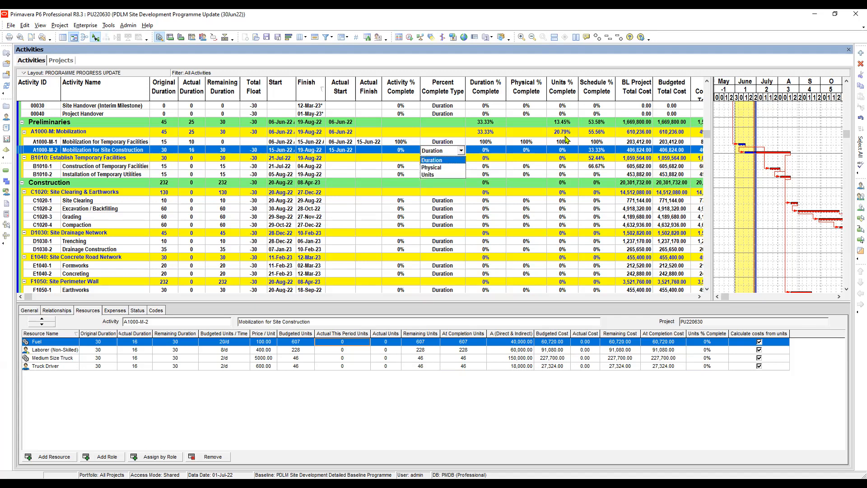
key(Escape)
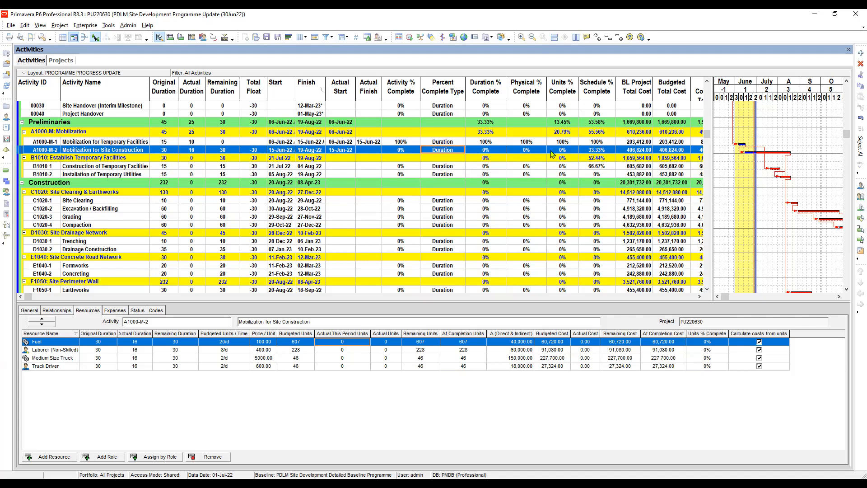
click(451, 143)
click(443, 151)
- Set the physical percent complete of Mobilization for Site Construction to 50%
click(531, 151)
click(533, 150)
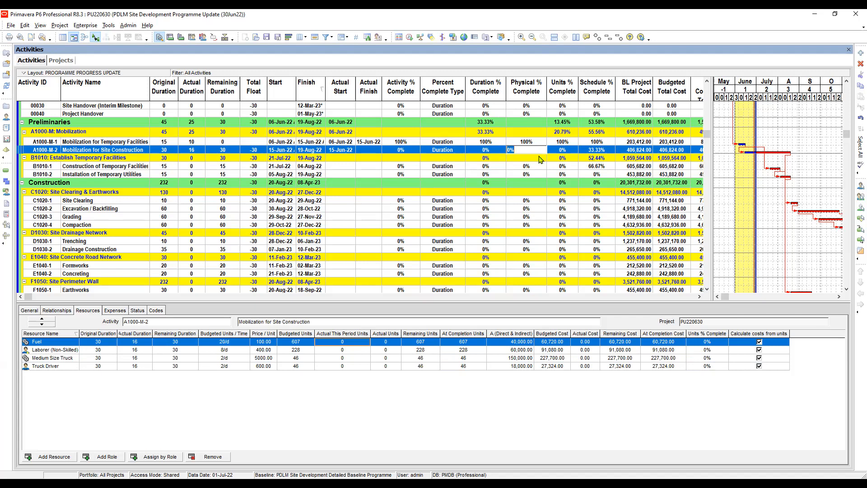
click(526, 144)
click(533, 153)
click(533, 152)
text(50)
- Change the percent complete type of Mobilization for Site Construction to Physical and check its physical and activity percent complete
click(454, 152)
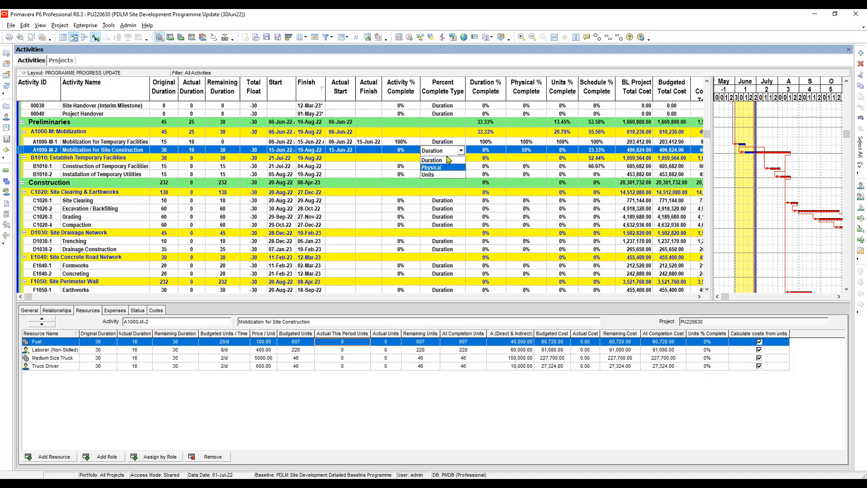
click(447, 167)
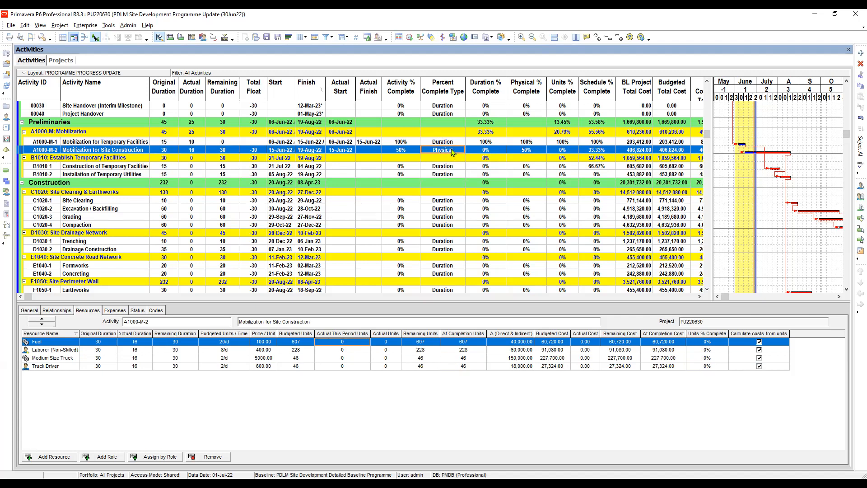
click(533, 150)
click(403, 151)
click(444, 151)
click(403, 151)
- Set the remaining duration of Mobilization for Site Construction to 15 and check its duration percent complete
click(225, 150)
click(230, 150)
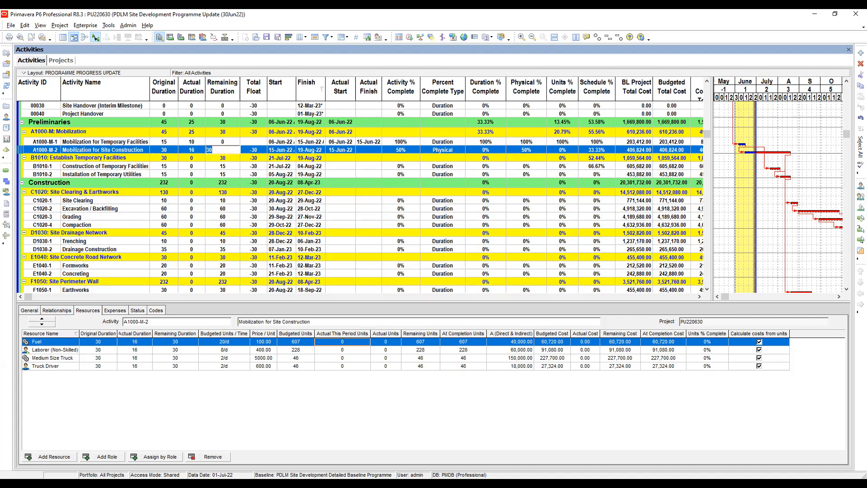
text(15)
key(Return)
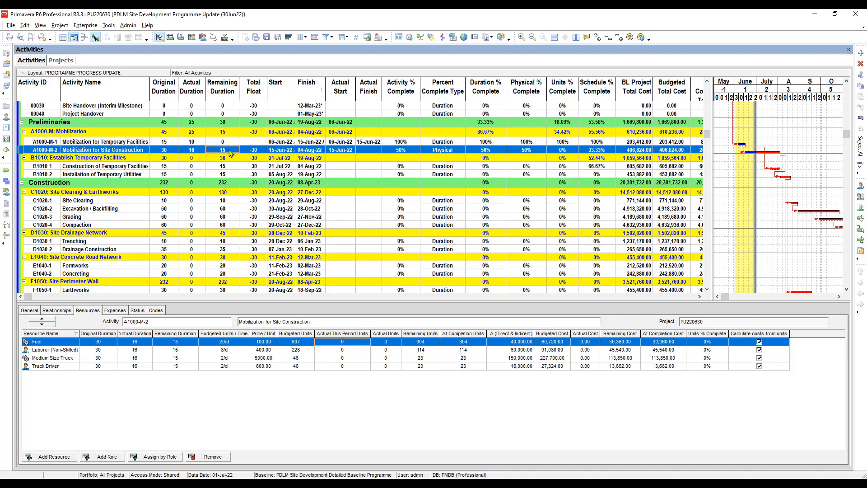
click(490, 151)
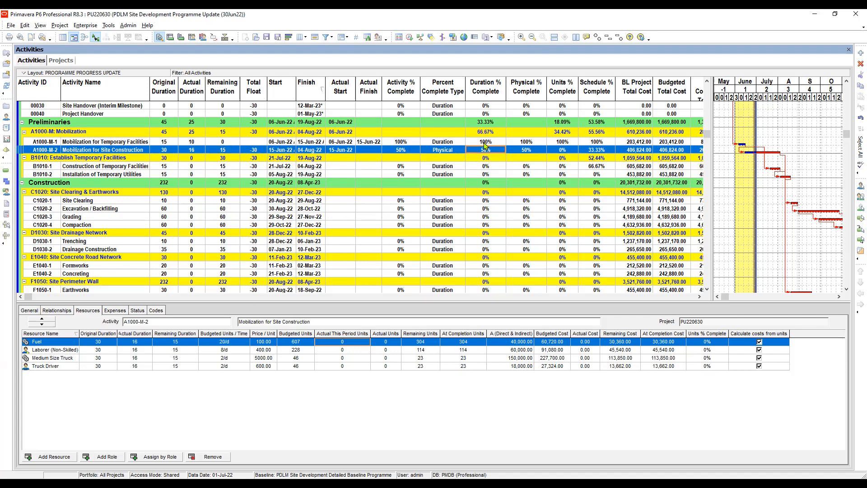
- Set the remaining duration of Mobilization for Site Construction to 0
click(225, 151)
click(234, 150)
text(0)
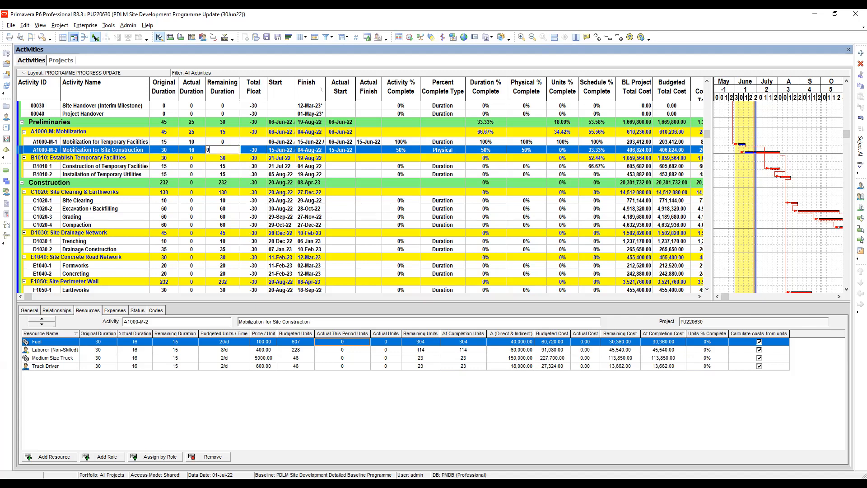
key(Return)
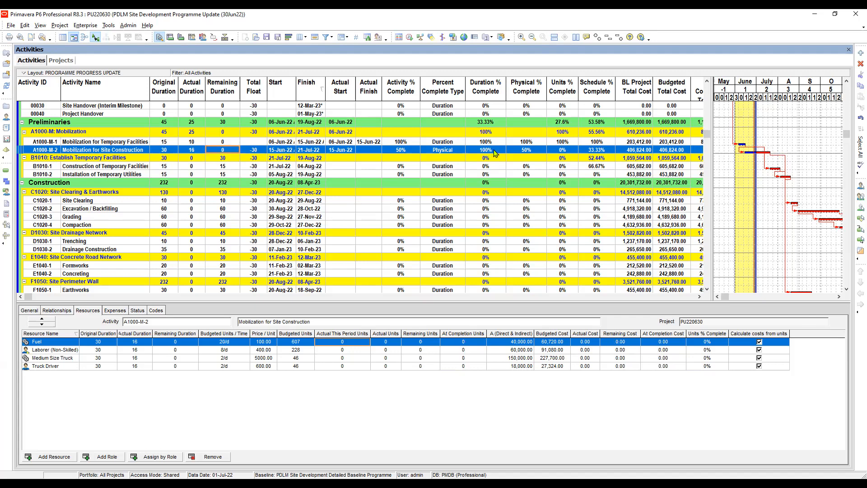
- Set the remaining duration of Mobilization for Site Construction back to 30
click(228, 150)
text(30)
key(Return)
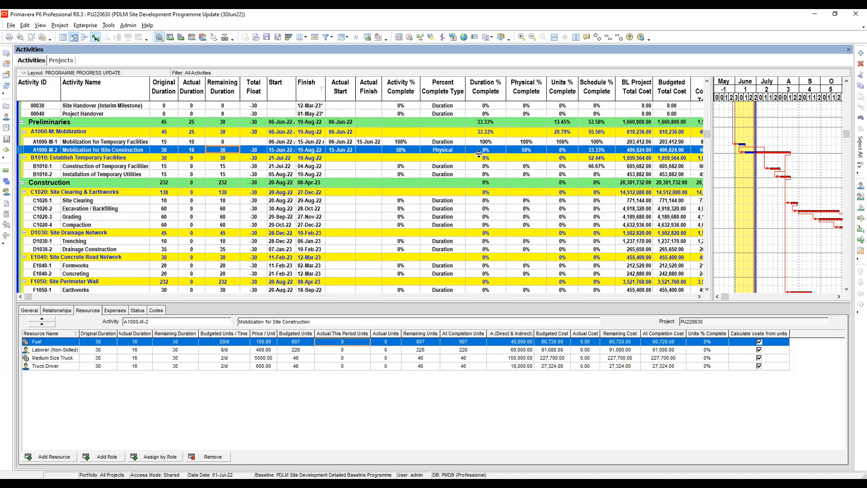
- Reset the physical percent complete of Mobilization for Site Construction to 0%
click(532, 151)
click(532, 152)
text(0)
key(Return)
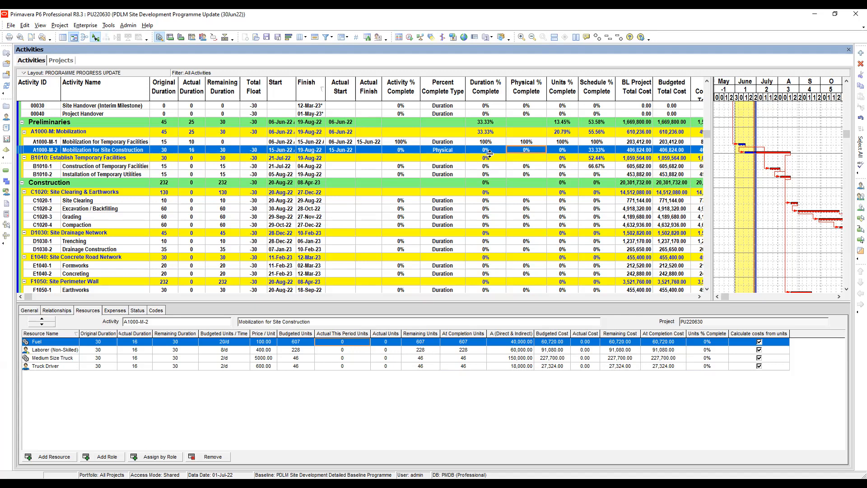
- Change the percent complete type of Mobilization for Site Construction to Units and check its duration and units percent complete
click(442, 150)
click(442, 150)
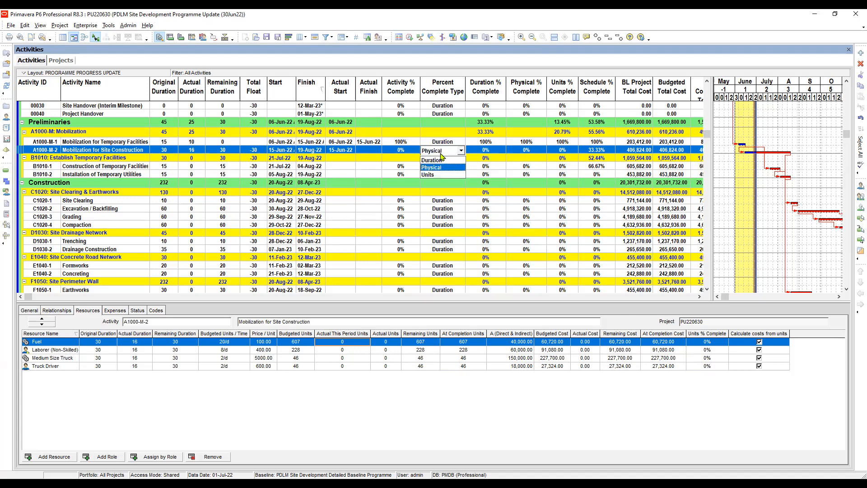
click(443, 175)
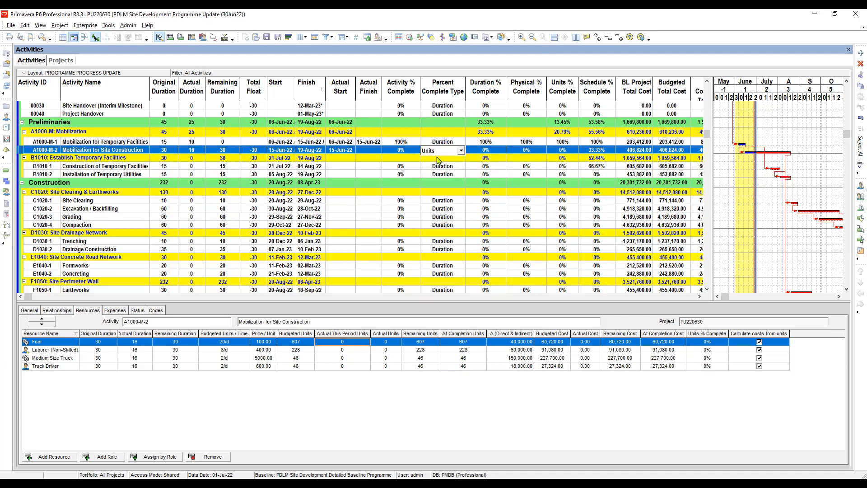
click(486, 152)
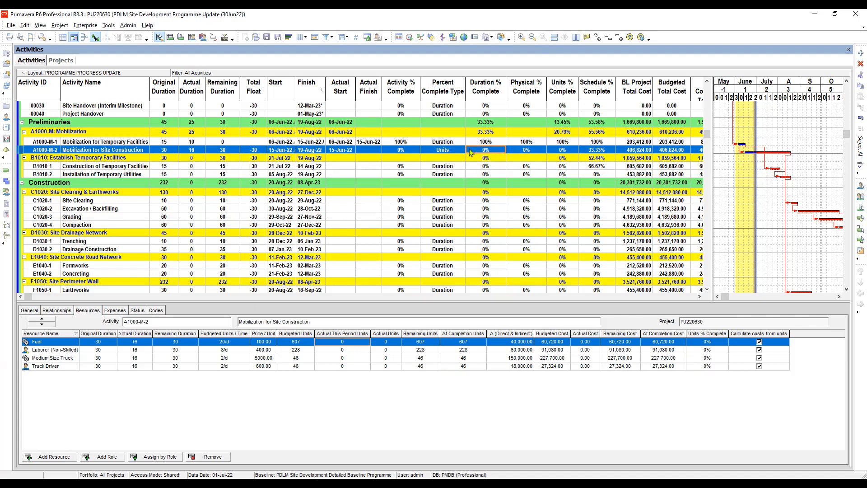
click(566, 152)
- Examine the actual this period units assigned to the resources of both mobilization activities and check their expenses
click(348, 348)
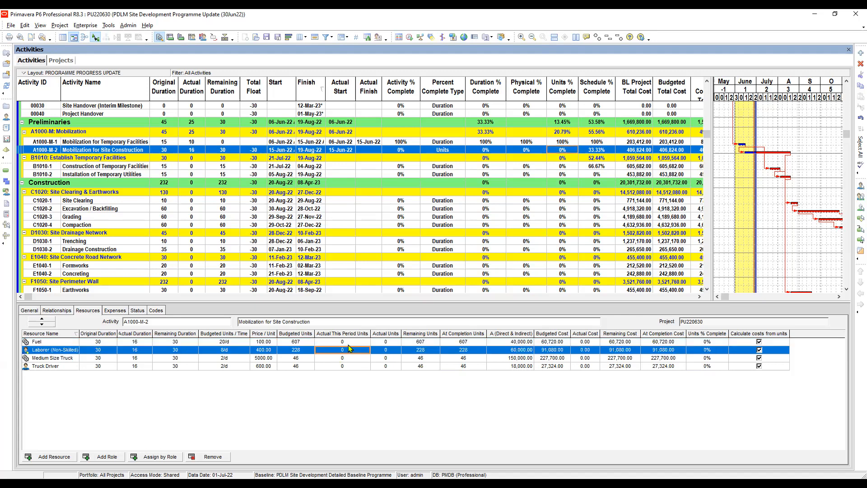
key(Up)
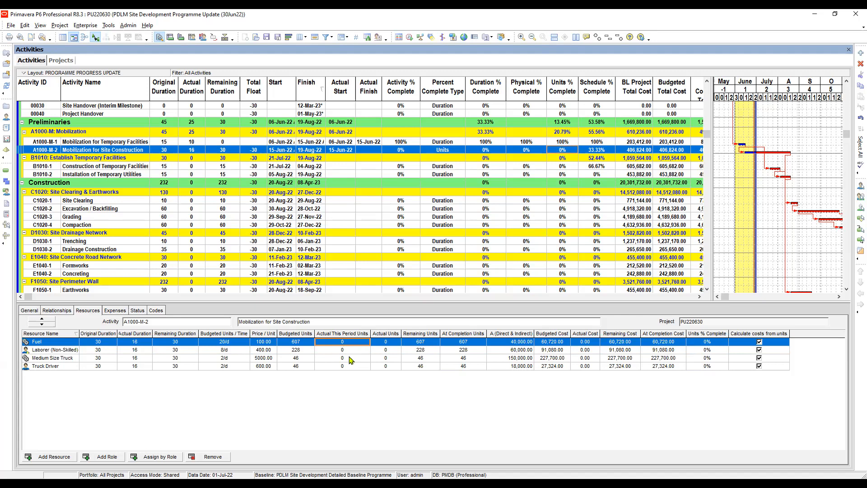
click(342, 349)
click(339, 342)
key(alt+Tab)
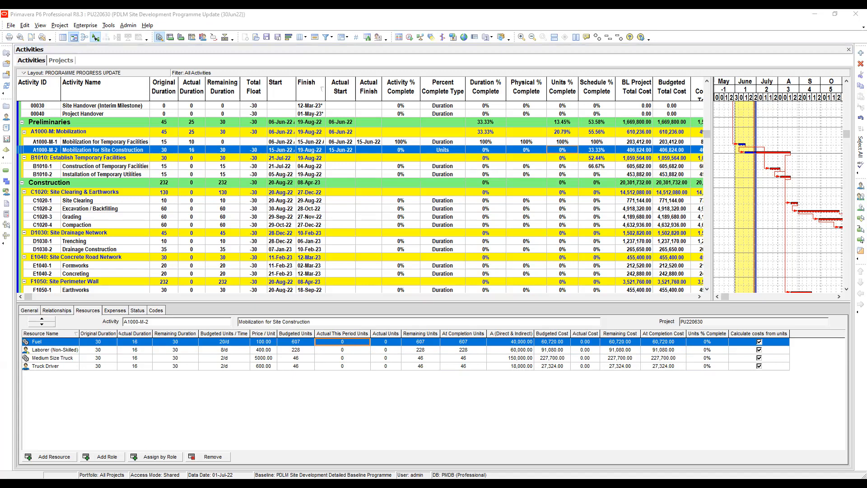
key(alt+Tab)
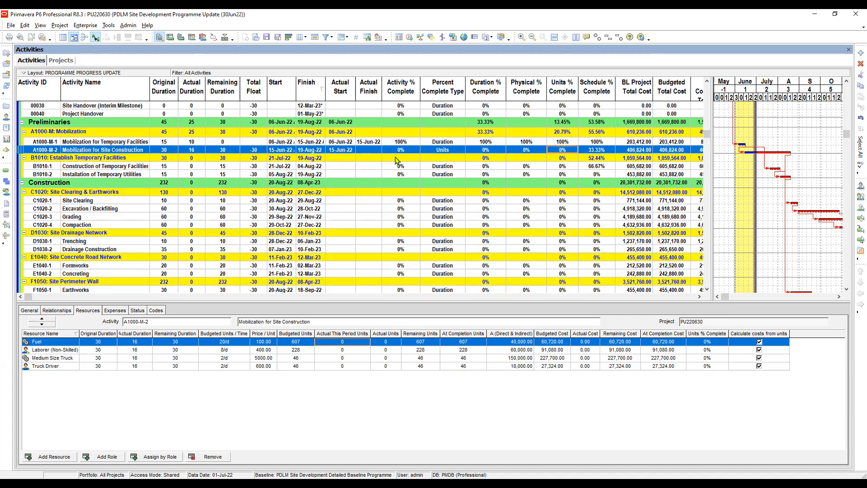
click(165, 142)
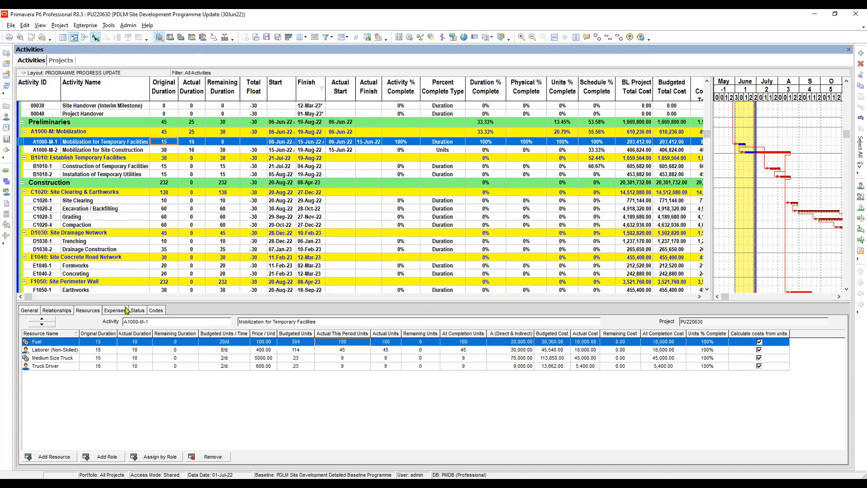
click(118, 312)
click(168, 150)
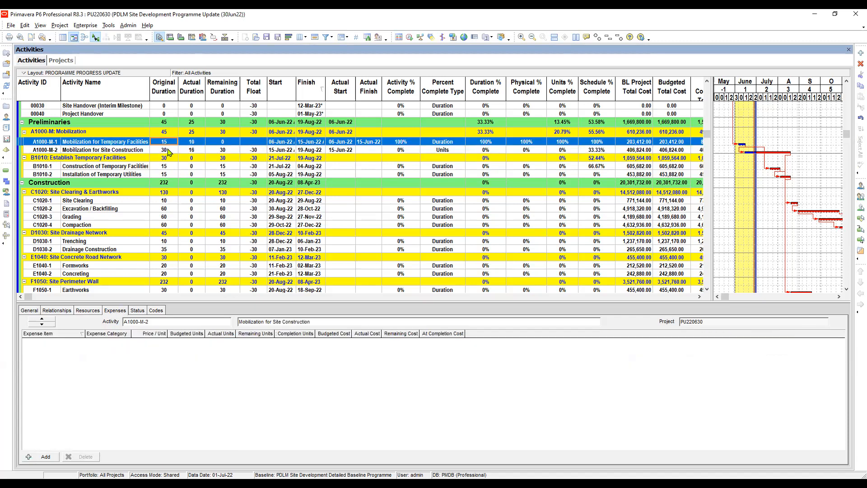
click(88, 312)
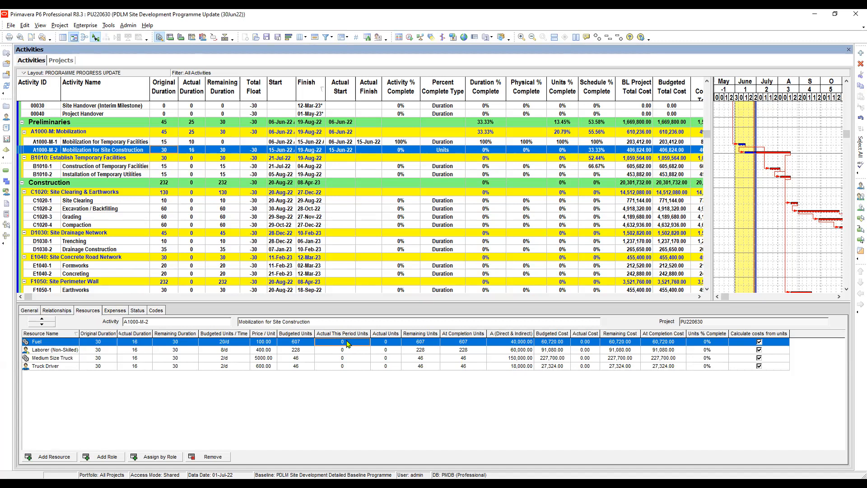
- For Mobilization for Site Construction, enter actual this period units of 380 for Fuel and 65 for Laborer (Non-Skilled)
click(348, 344)
text(380)
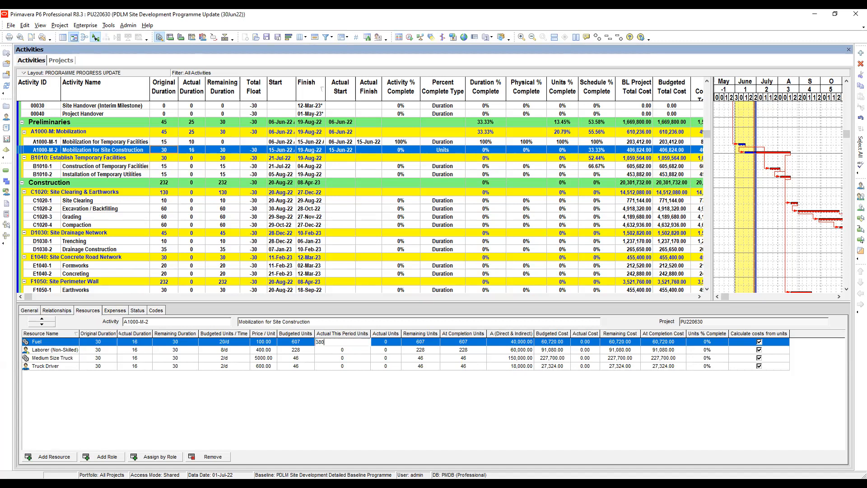
click(343, 351)
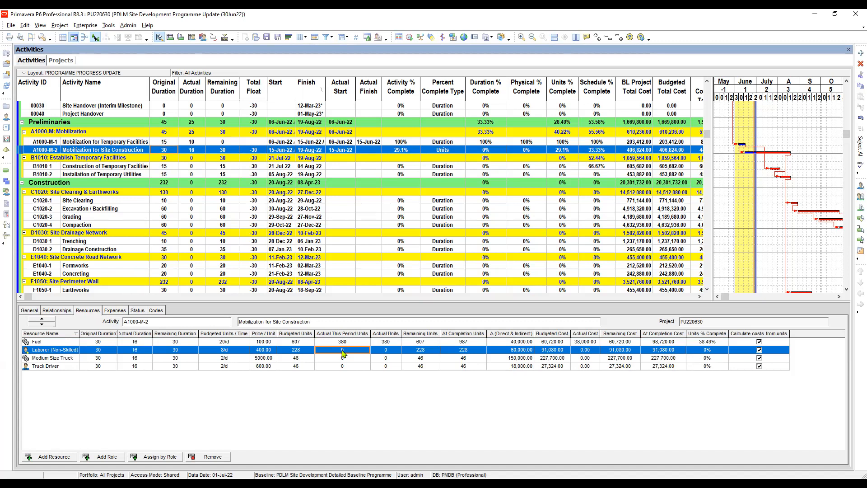
click(342, 351)
text(6)
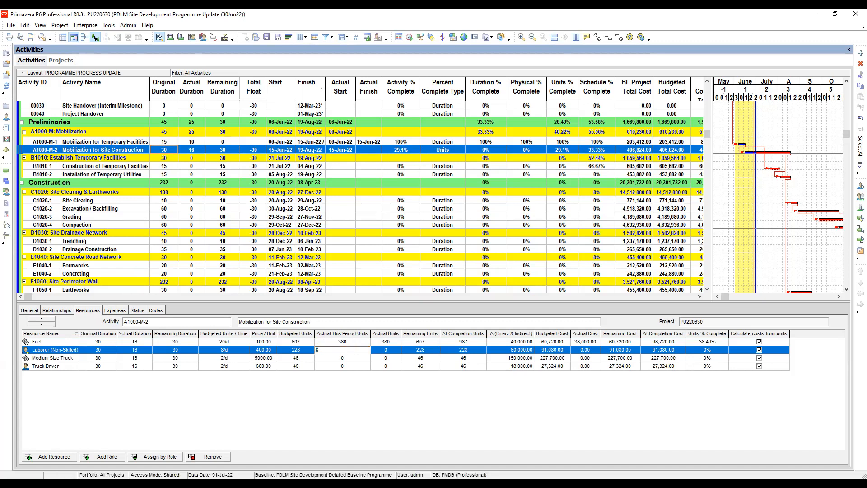
text(5)
- Enter 13 actual this period units each for Medium Size Truck and Truck Driver on Mobilization for Site Construction
click(351, 360)
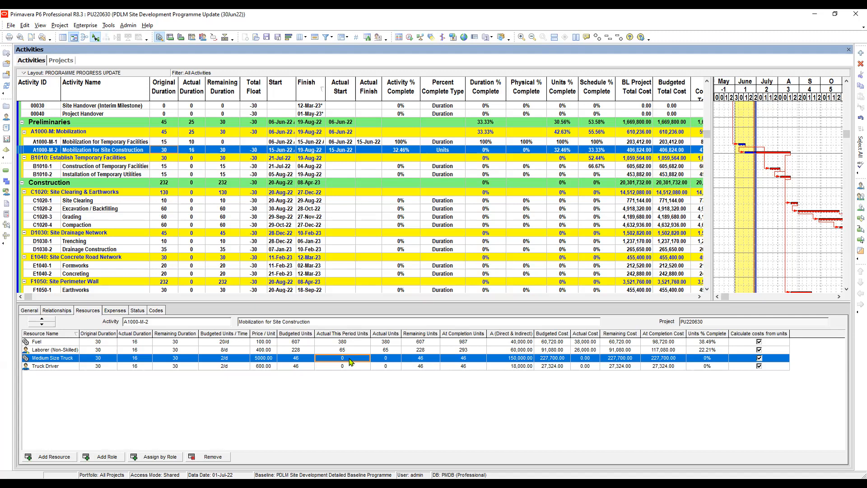
text(13)
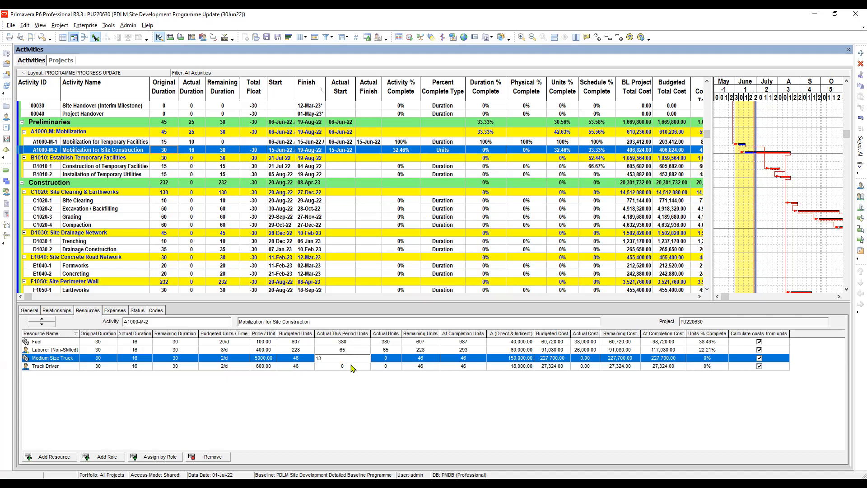
click(349, 363)
text(13)
key(Return)
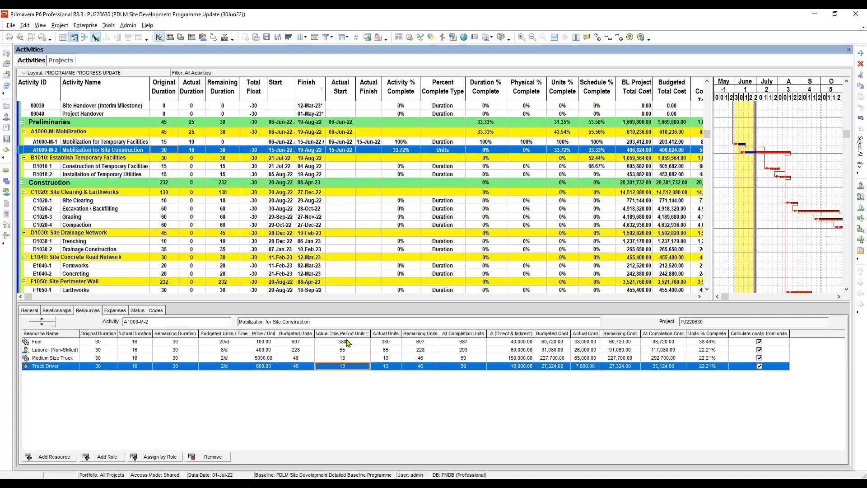
- Sort the resources by actual this period units and review the units entered for Fuel, Laborer, Truck Driver and Medium Size Truck
click(351, 334)
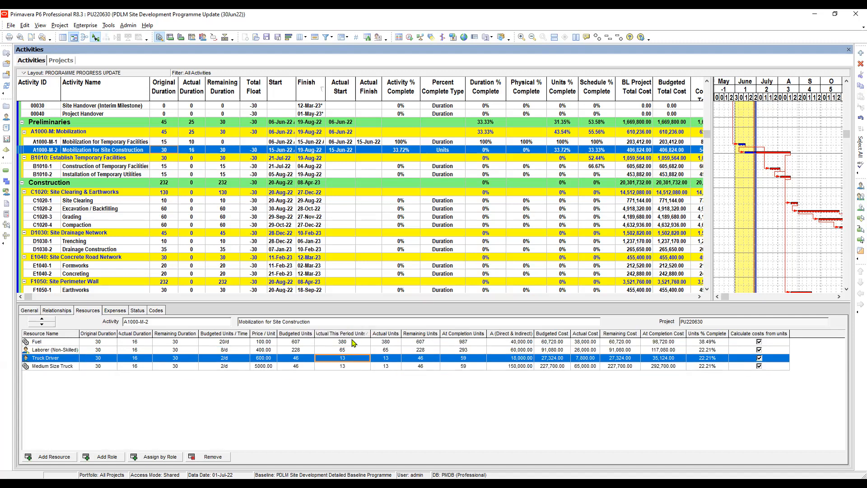
click(352, 341)
click(345, 350)
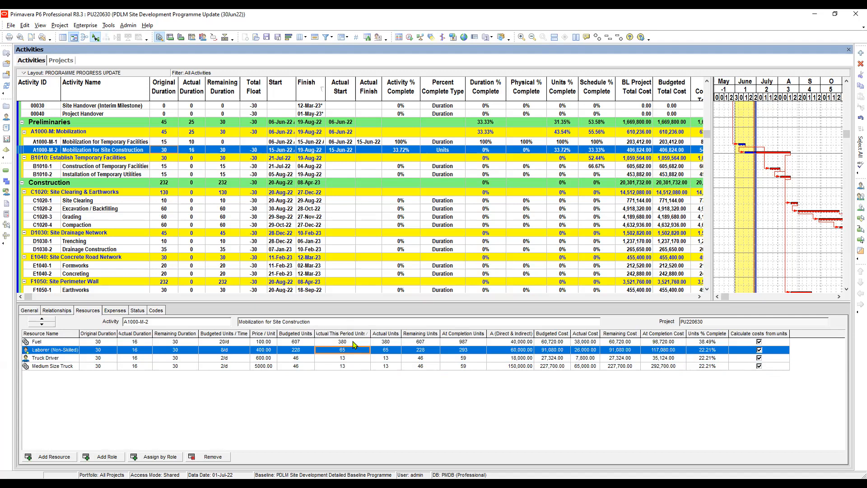
click(345, 343)
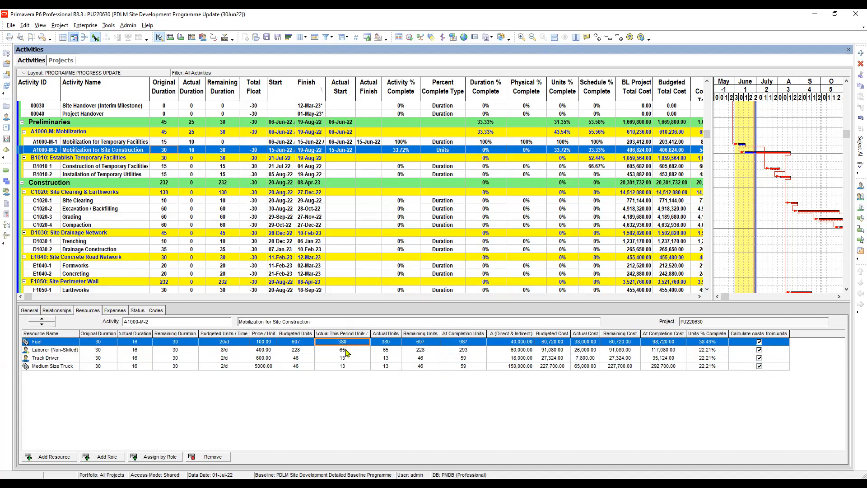
click(346, 350)
click(348, 342)
click(346, 351)
click(346, 359)
click(349, 365)
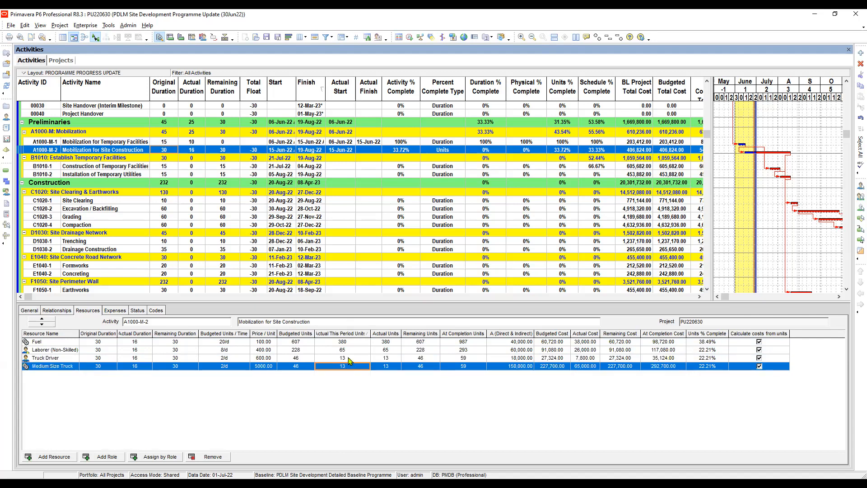
click(349, 359)
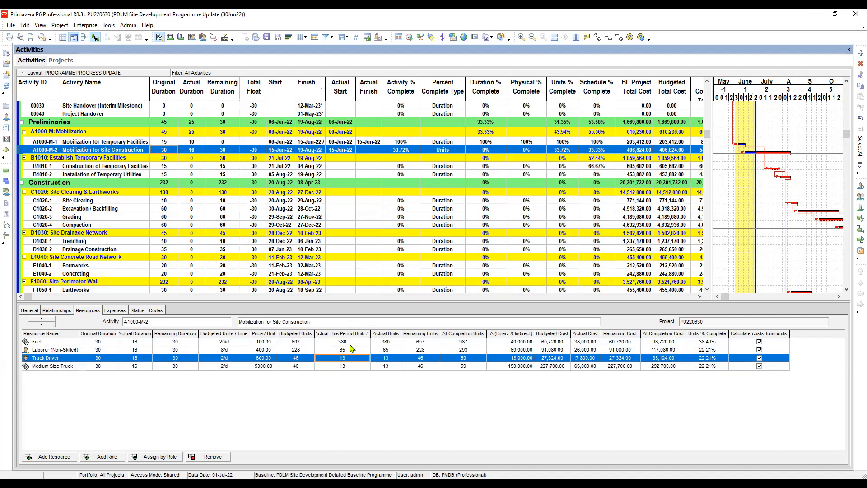
click(350, 342)
click(349, 350)
click(346, 358)
click(346, 367)
click(347, 350)
click(346, 360)
click(344, 366)
click(343, 351)
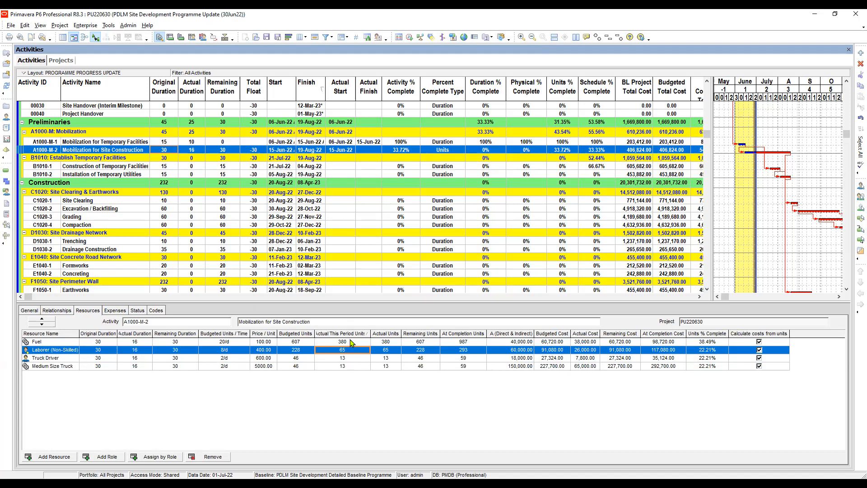
click(347, 344)
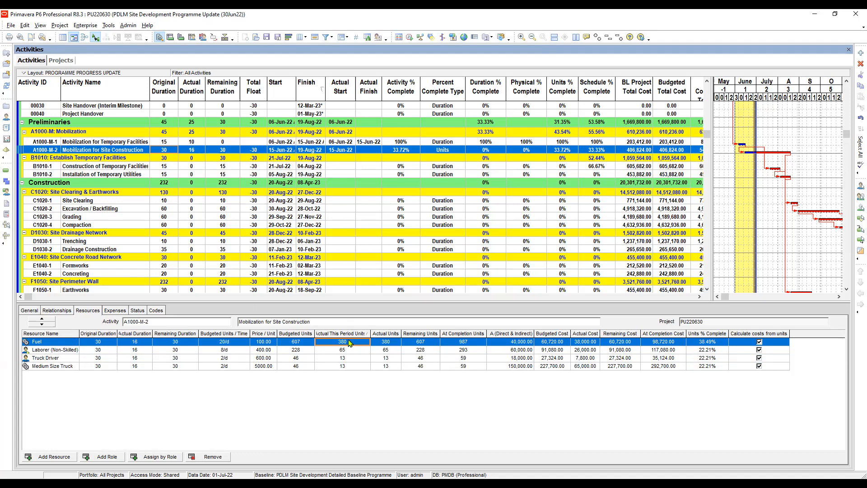
- Compare the actual this period units with the actual units for Fuel and Laborer (Non-Skilled) on Mobilization for Site Construction
click(354, 352)
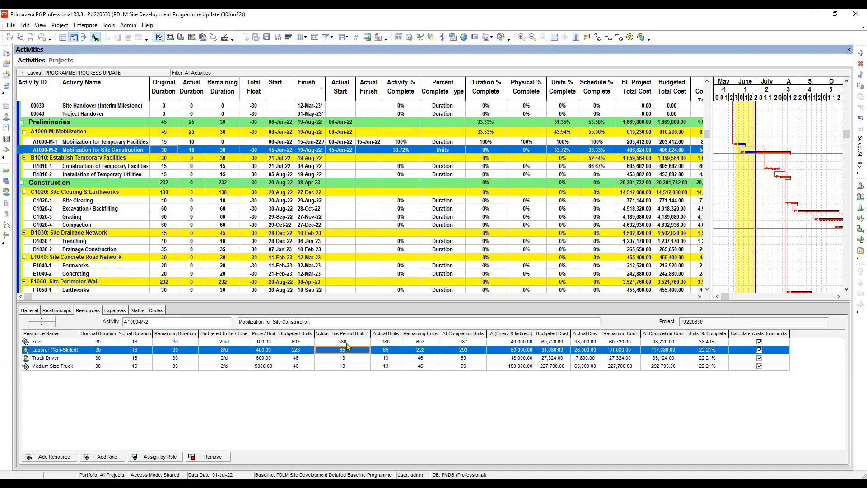
click(347, 342)
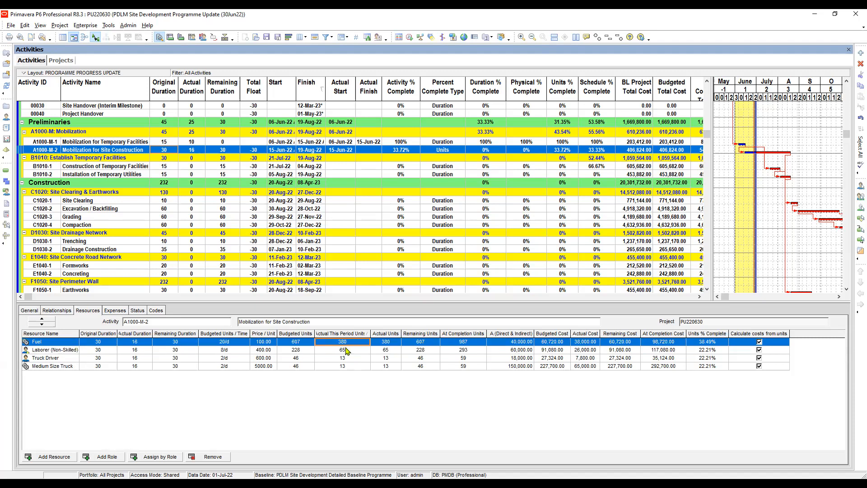
click(352, 351)
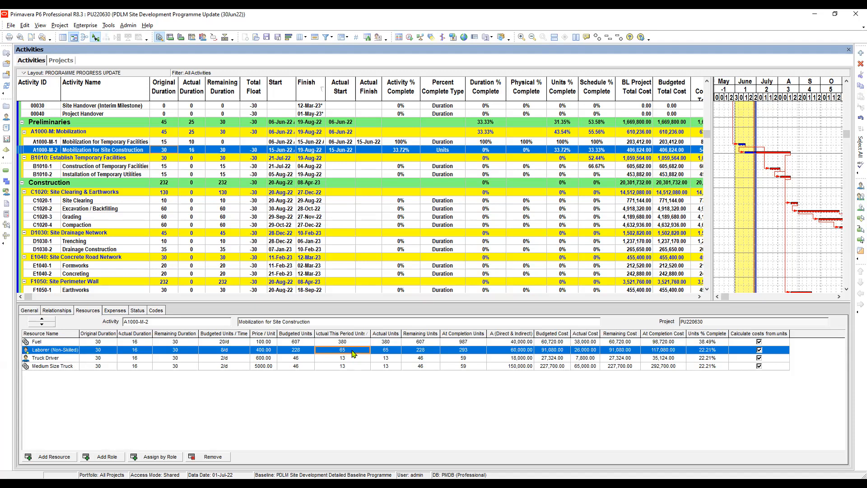
key(Up)
key(Right)
key(Down)
key(Up)
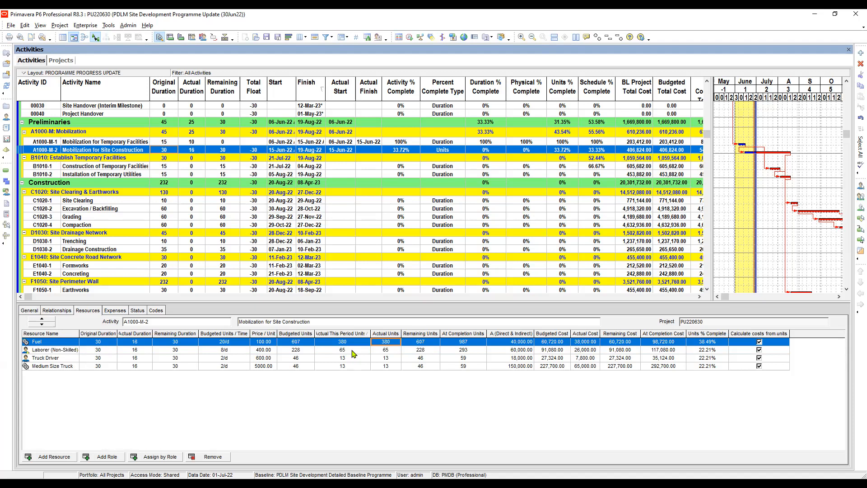
key(Down)
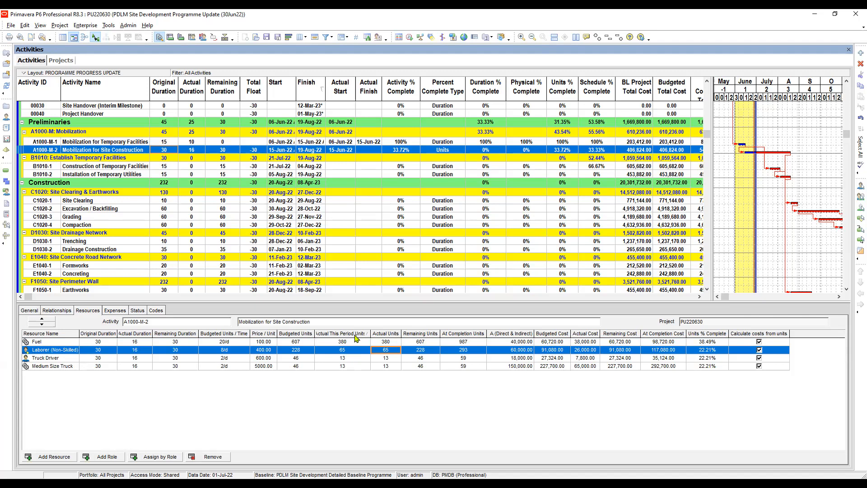
- Examine the remaining durations of the Fuel and Laborer (Non-Skilled) assignments on Mobilization for Site Construction
click(181, 343)
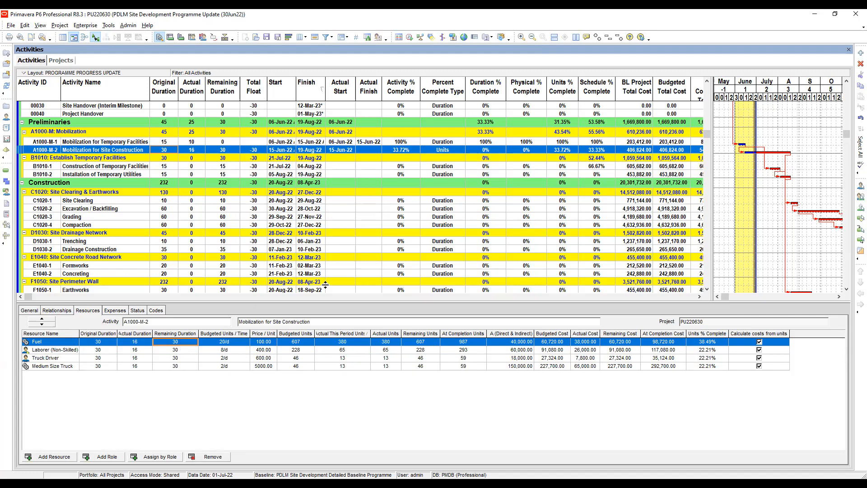
click(177, 350)
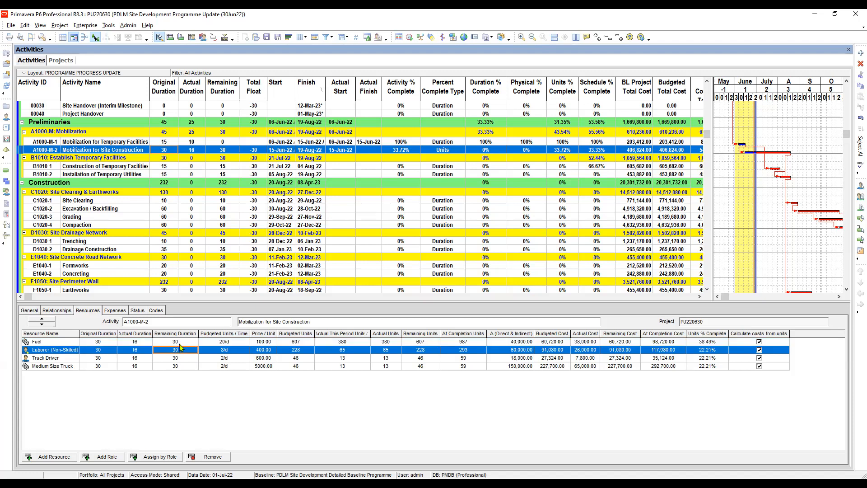
click(179, 343)
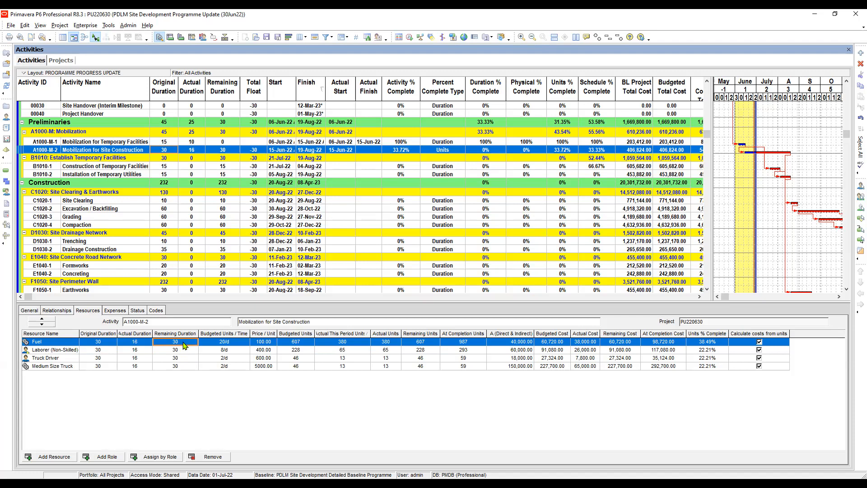
click(183, 342)
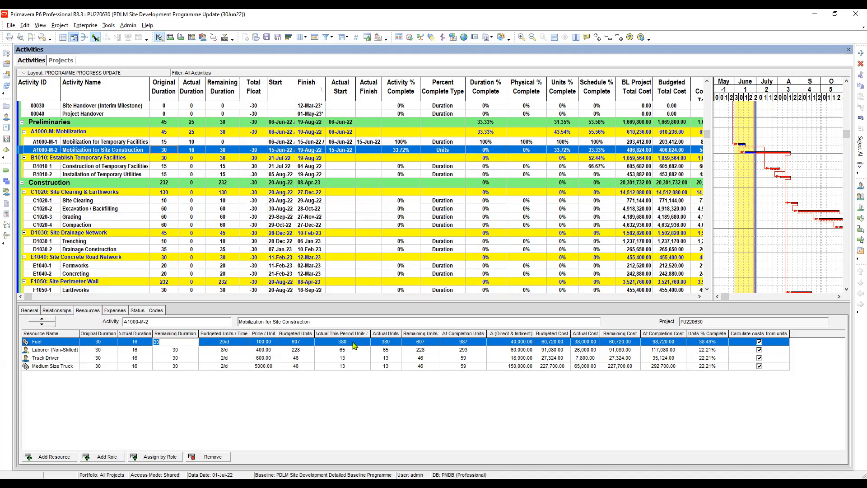
key(Return)
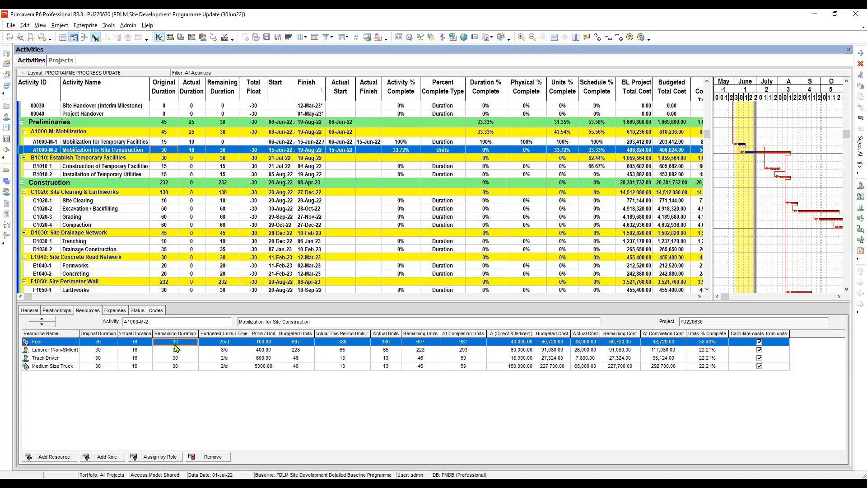
click(183, 351)
click(183, 342)
key(Down)
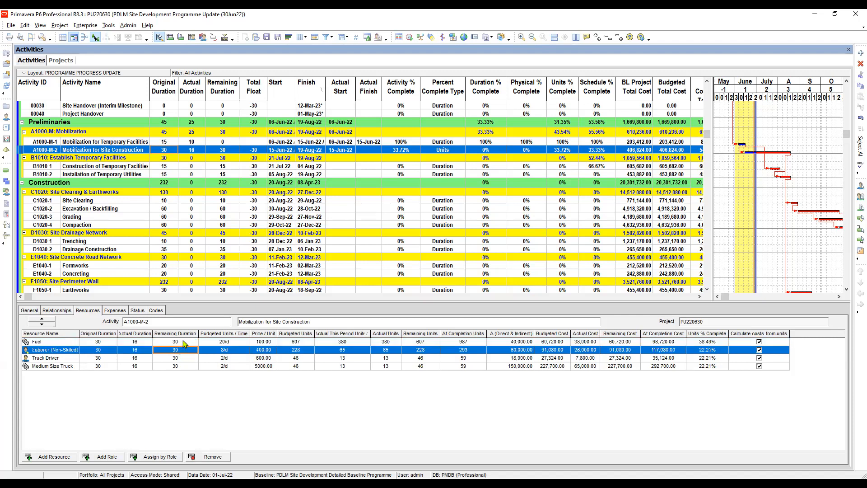
click(183, 342)
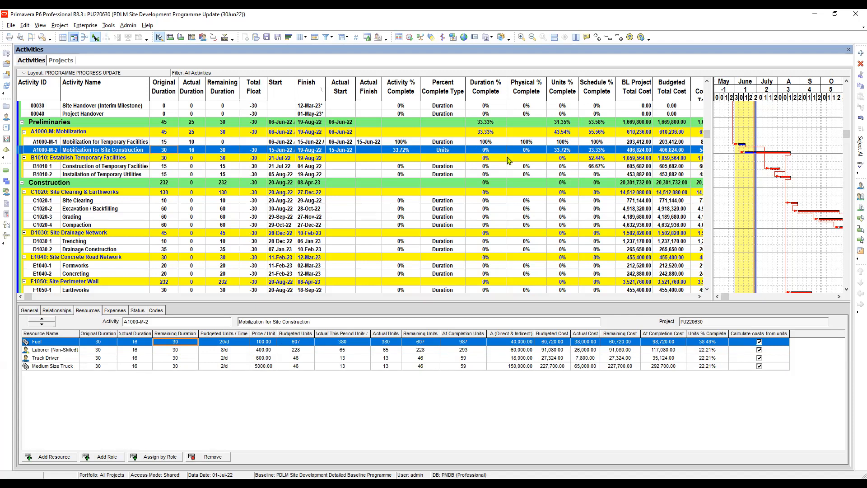
click(180, 341)
click(179, 350)
click(183, 343)
click(179, 351)
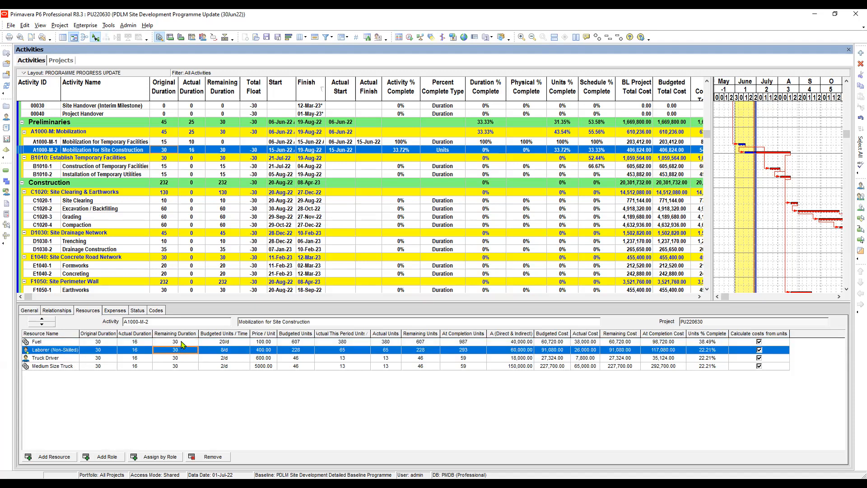
click(184, 343)
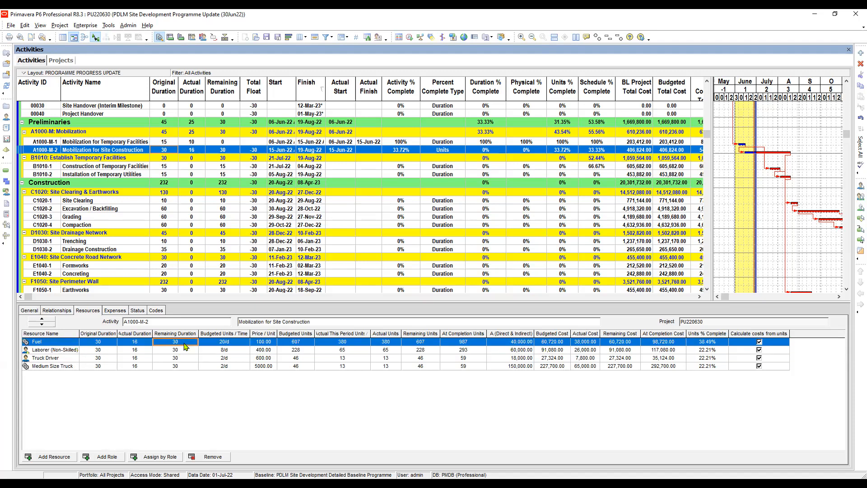
- Set the remaining duration of Fuel and Laborer (Non-Skilled) on Mobilization for Site Construction to 15
click(184, 344)
text(15)
key(Return)
click(182, 352)
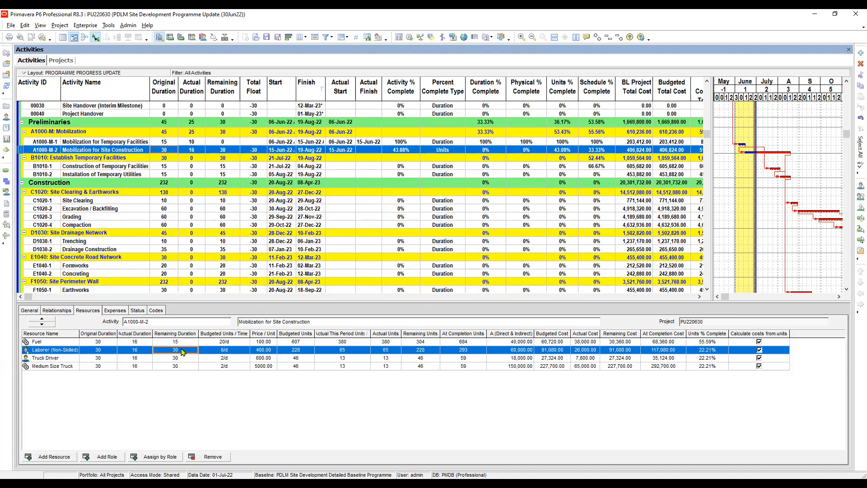
click(187, 347)
text(15)
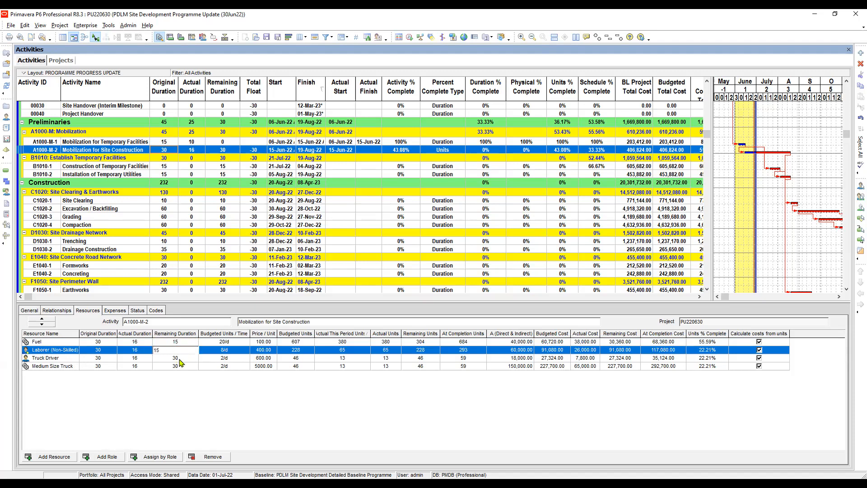
key(Return)
- Set the remaining duration of Truck Driver and Medium Size Truck on Mobilization for Site Construction to 15
click(189, 358)
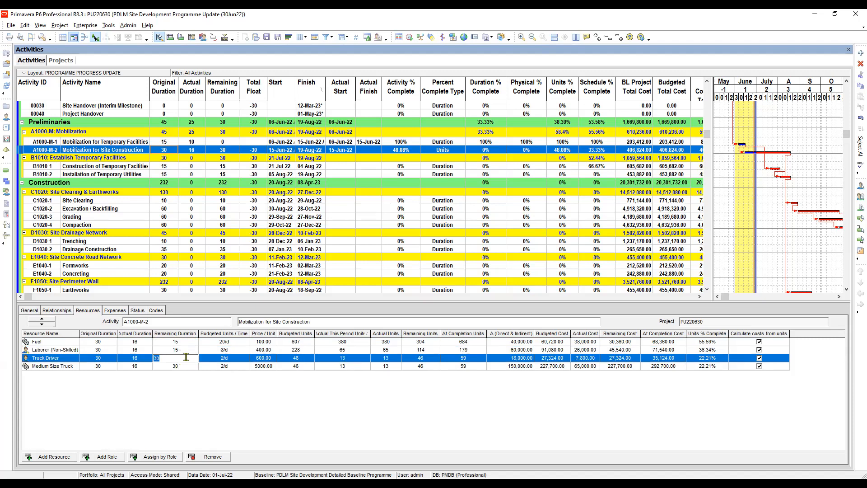
text(15)
key(Return)
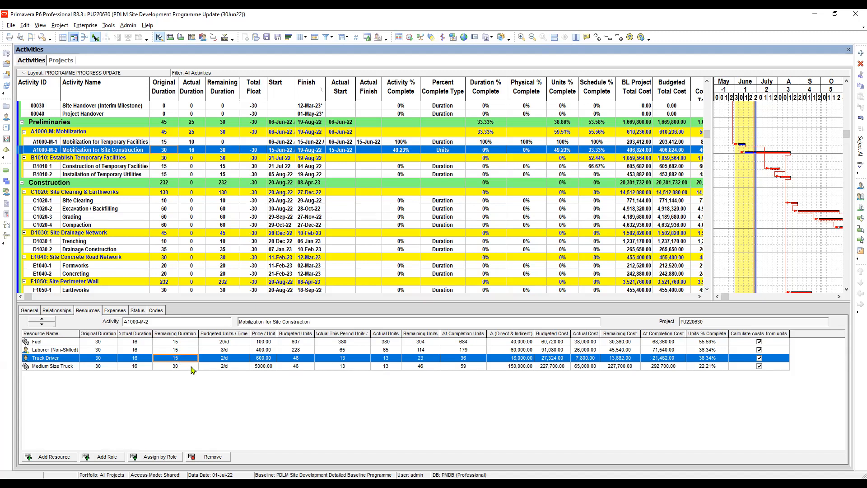
click(189, 368)
text(15)
key(Return)
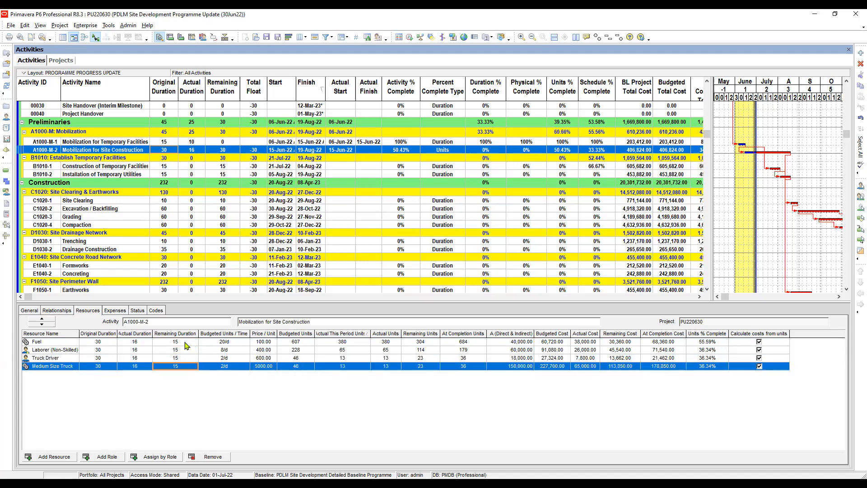
- Review the resources' remaining durations and compare the units and schedule percent complete of Mobilization for Site Construction
click(185, 343)
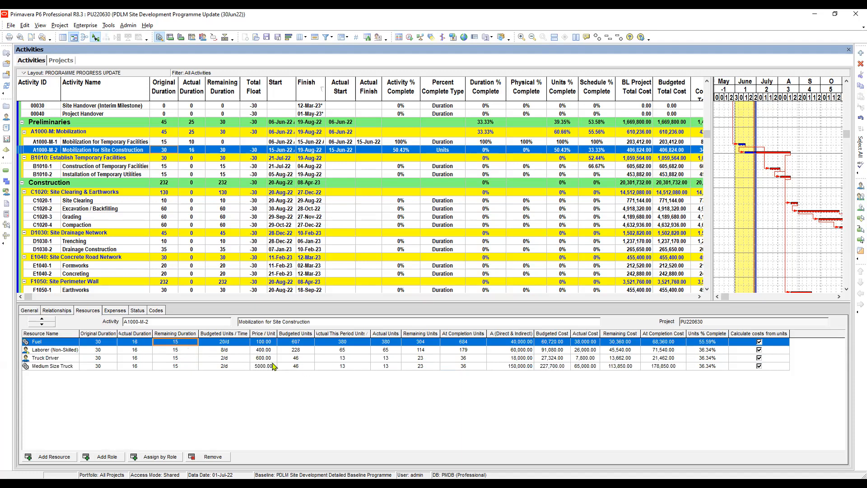
click(177, 348)
click(179, 341)
click(181, 350)
click(181, 341)
click(563, 151)
key(Up)
key(Down)
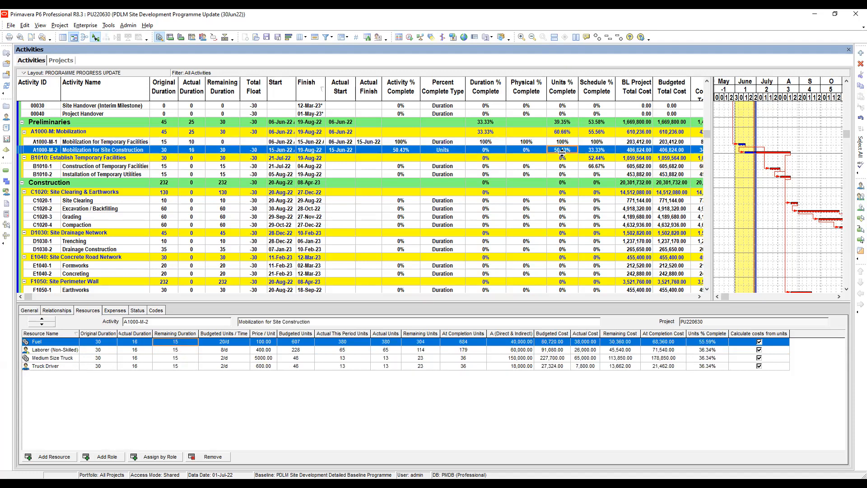
click(563, 151)
click(587, 150)
click(564, 152)
click(569, 157)
click(569, 150)
click(558, 143)
click(563, 150)
- Change the remaining duration of Fuel and Laborer (Non-Skilled) back to 30
click(176, 341)
text(30)
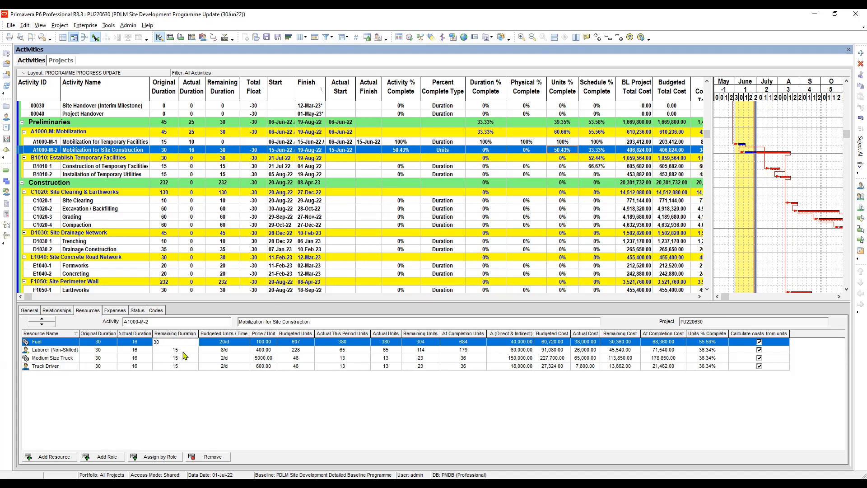
key(Return)
text(30)
key(Return)
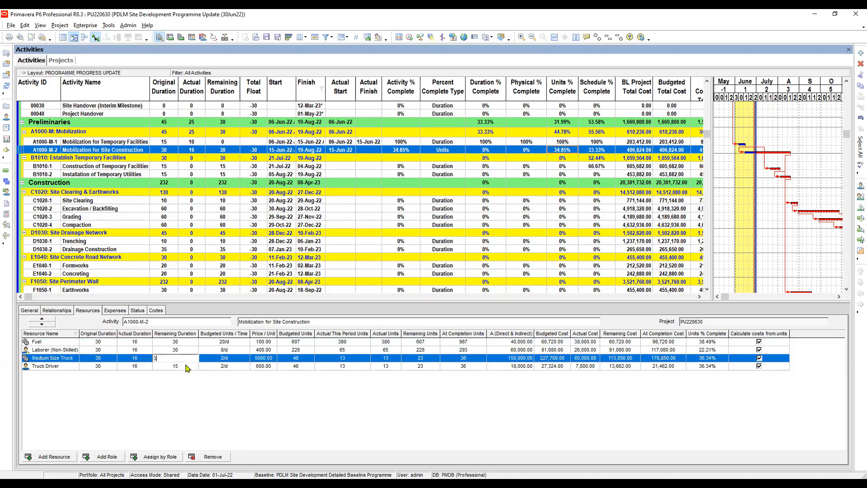
- Change the remaining duration of Medium Size Truck and Truck Driver back to 30
text(30)
key(Return)
text(3)
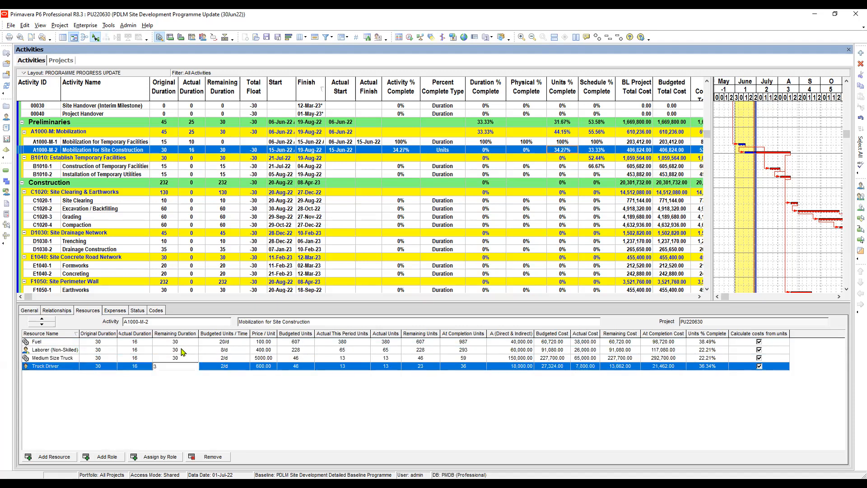
key(Up)
key(Up)
click(185, 367)
text(30)
key(Return)
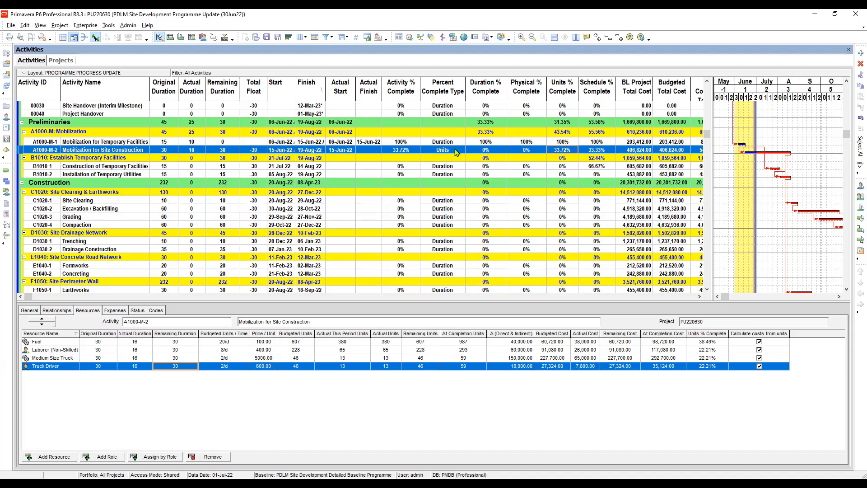
- Set the physical percent complete of Mobilization for Site Construction to 75%
click(532, 152)
click(532, 151)
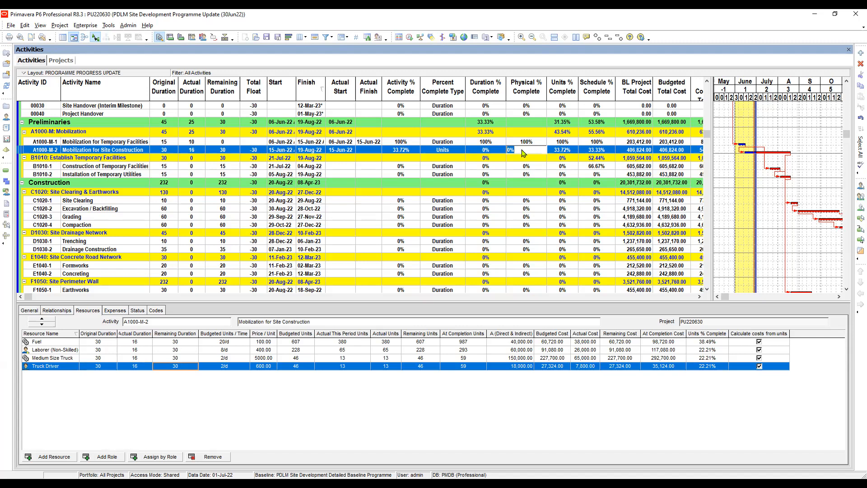
click(522, 152)
text(75)
drag(524, 153, 499, 152)
text(7)
click(526, 159)
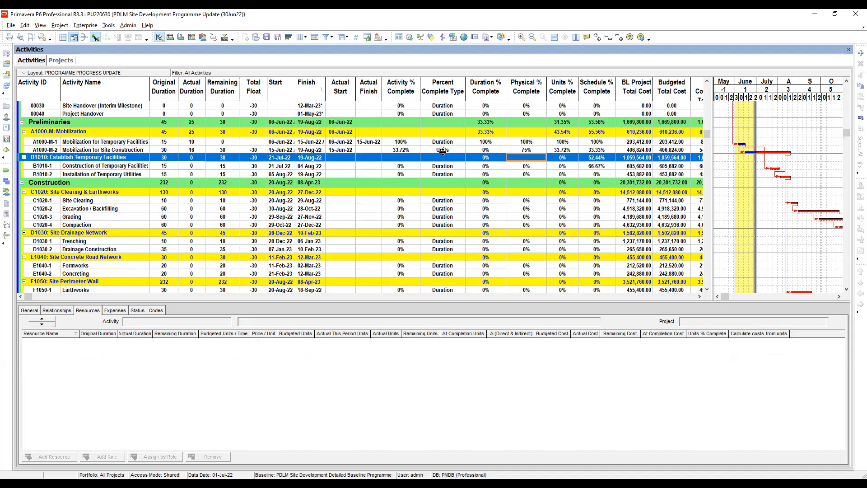
click(528, 151)
- Change the percent complete type of Mobilization for Site Construction to Duration
click(440, 151)
click(440, 151)
key(Escape)
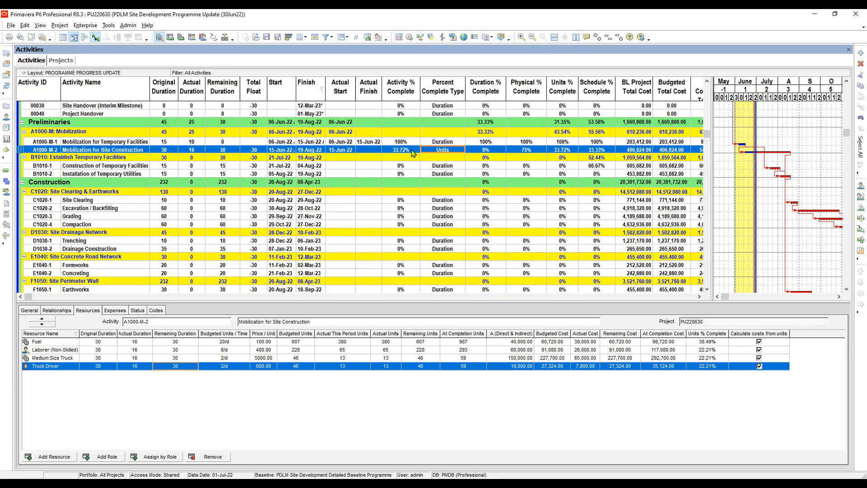
click(443, 151)
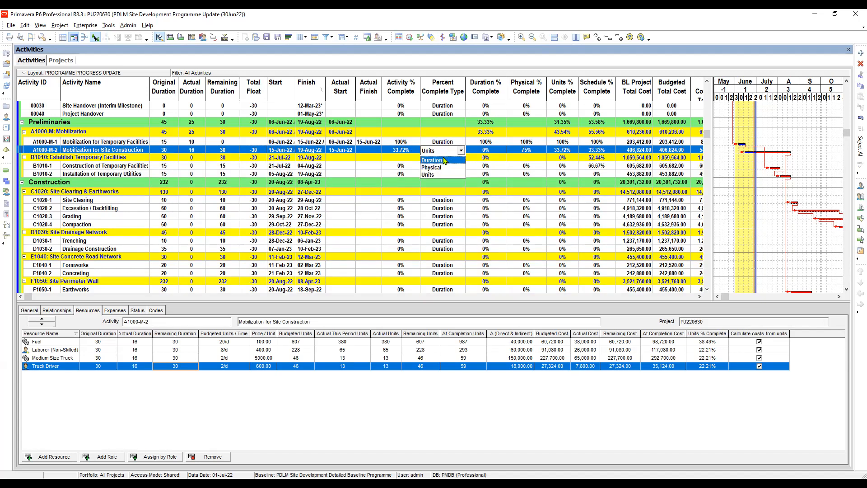
click(444, 161)
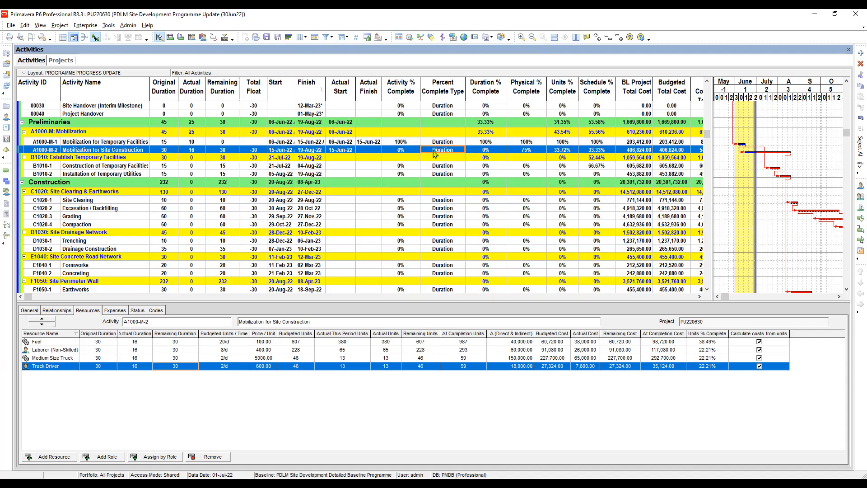
- Set the activity percent complete of Mobilization for Site Construction to 75%
click(411, 151)
click(412, 149)
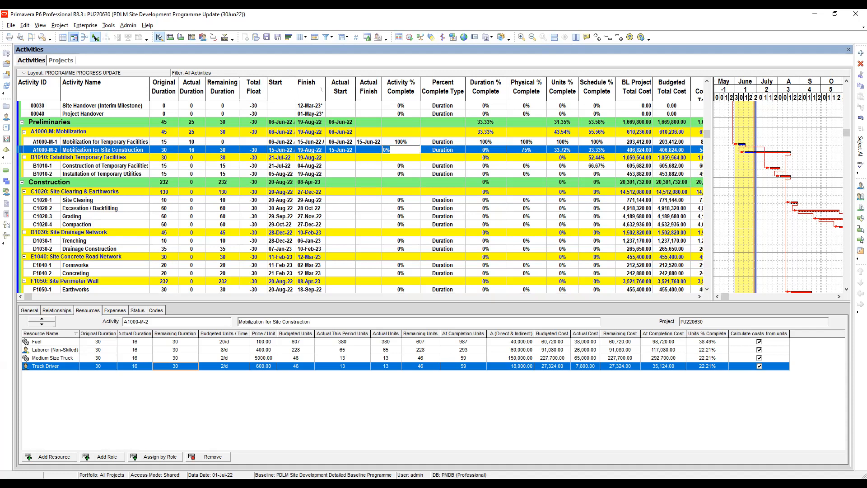
text(75)
key(Return)
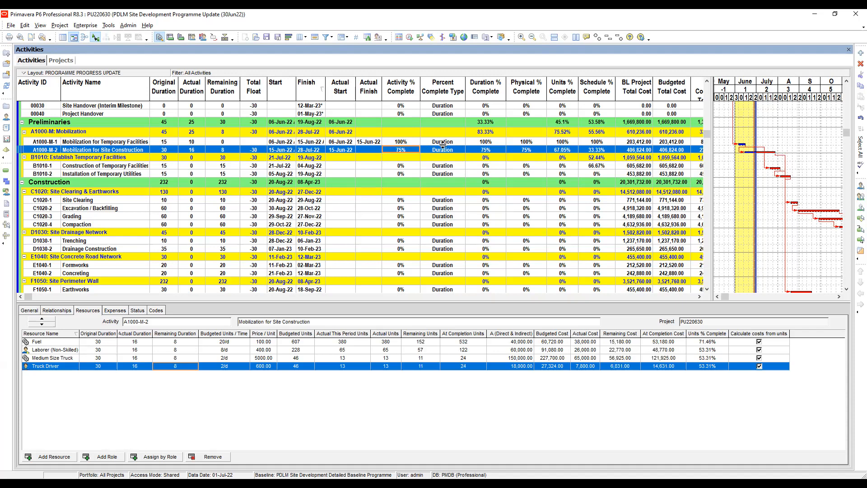
- Compare the activity, duration, physical and units percent complete of Mobilization for Site Construction, and check the activity's and Fuel's remaining durations
click(444, 152)
click(405, 151)
click(406, 158)
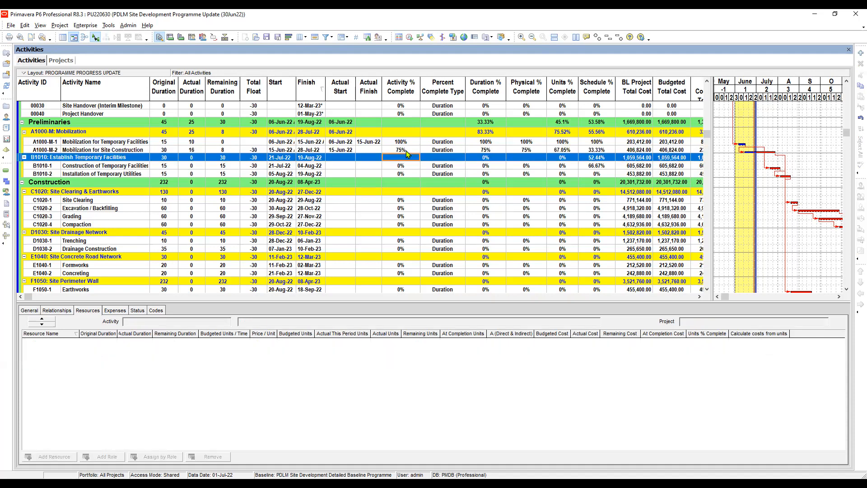
click(406, 151)
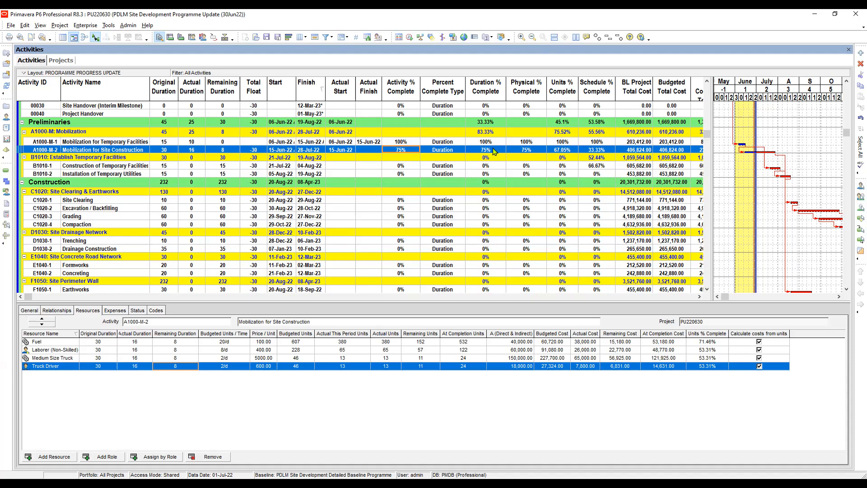
click(530, 150)
click(493, 153)
click(571, 152)
click(224, 150)
click(176, 345)
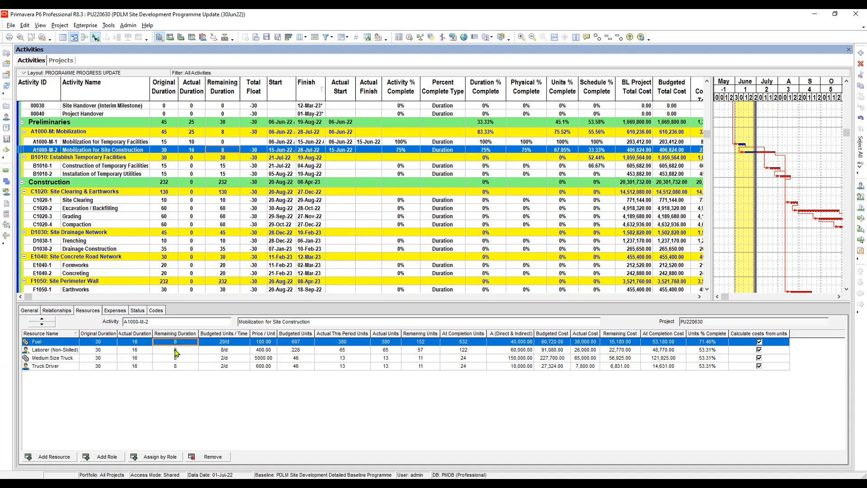
- Review the remaining durations of Fuel, Laborer (Non-Skilled), Medium Size Truck and Truck Driver under Mobilization for Site Construction
key(Down)
click(176, 344)
click(181, 352)
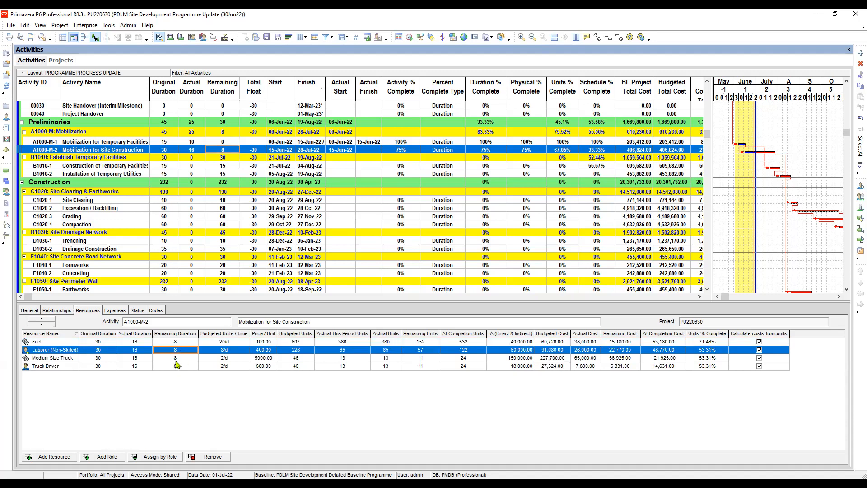
click(177, 360)
click(179, 367)
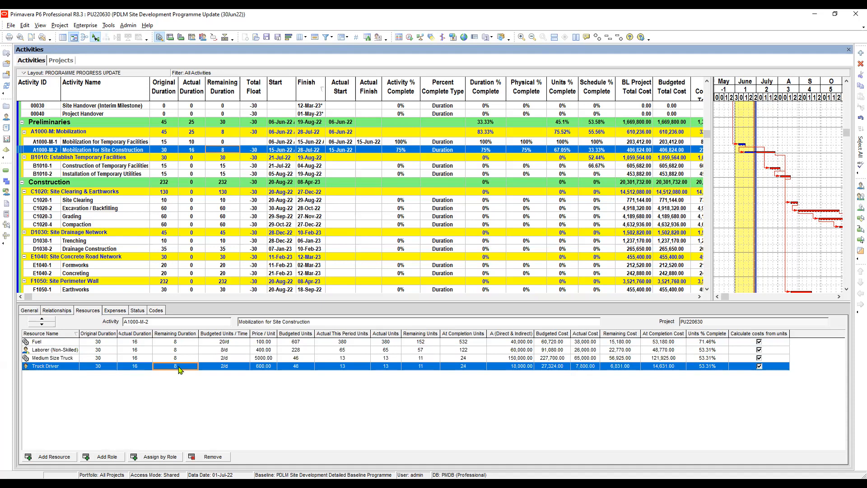
click(181, 344)
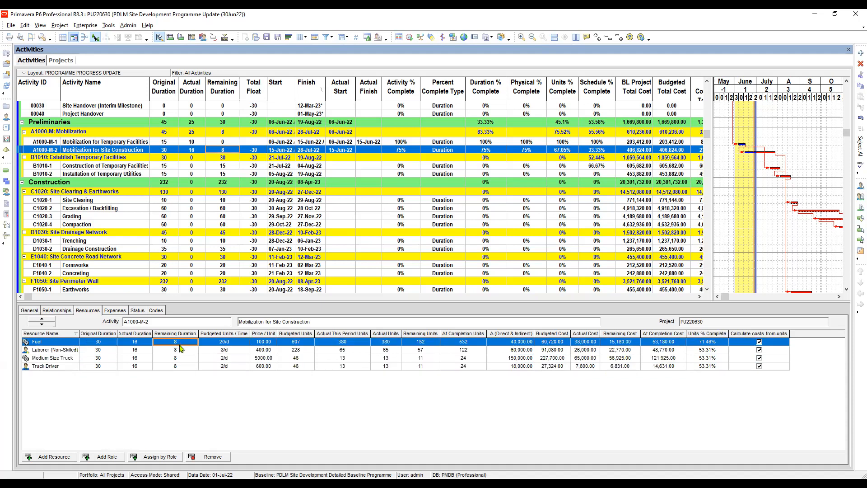
click(178, 350)
click(177, 342)
click(180, 351)
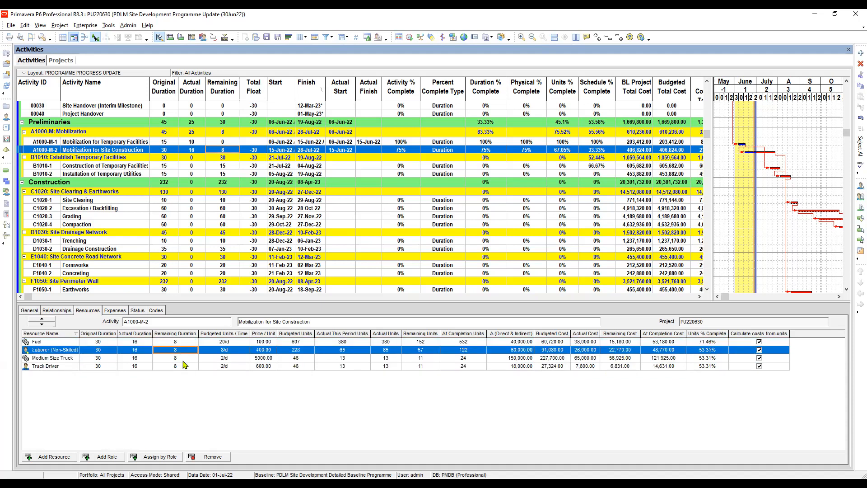
click(178, 358)
click(181, 366)
click(181, 360)
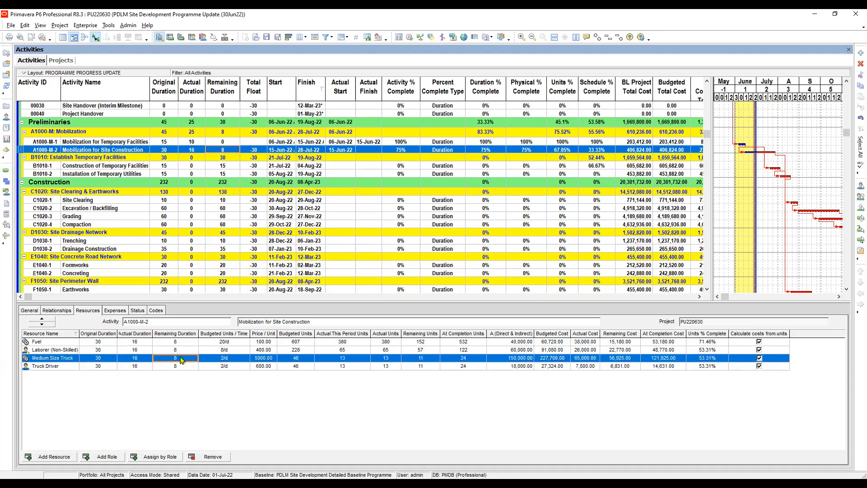
click(180, 351)
click(178, 343)
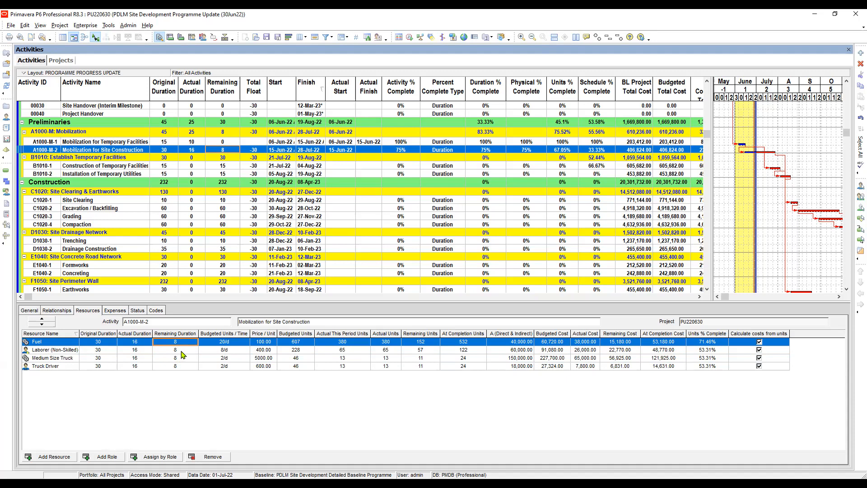
click(181, 352)
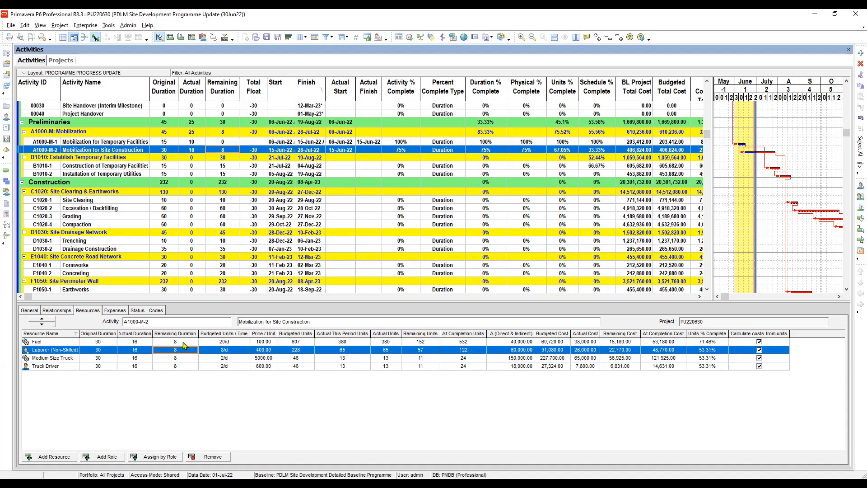
- Compare the remaining duration of Mobilization for Site Construction with the remaining durations of its assigned resources
click(226, 144)
click(221, 151)
click(177, 358)
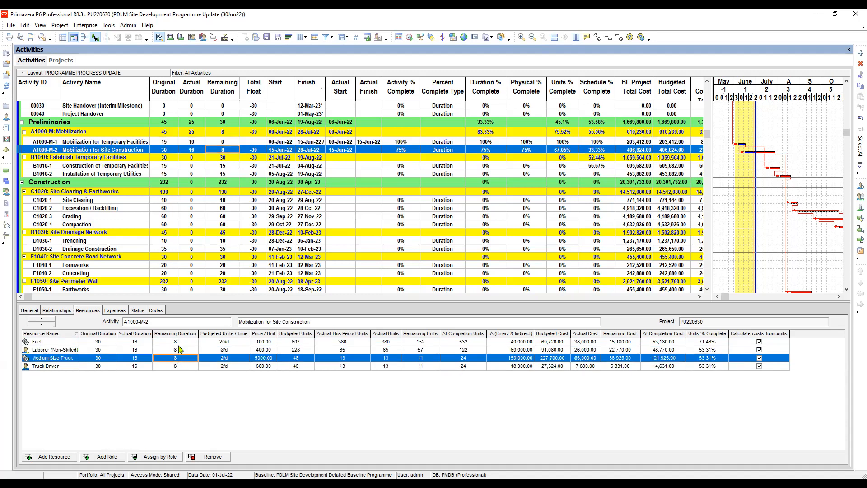
click(177, 343)
click(176, 351)
click(178, 359)
click(180, 366)
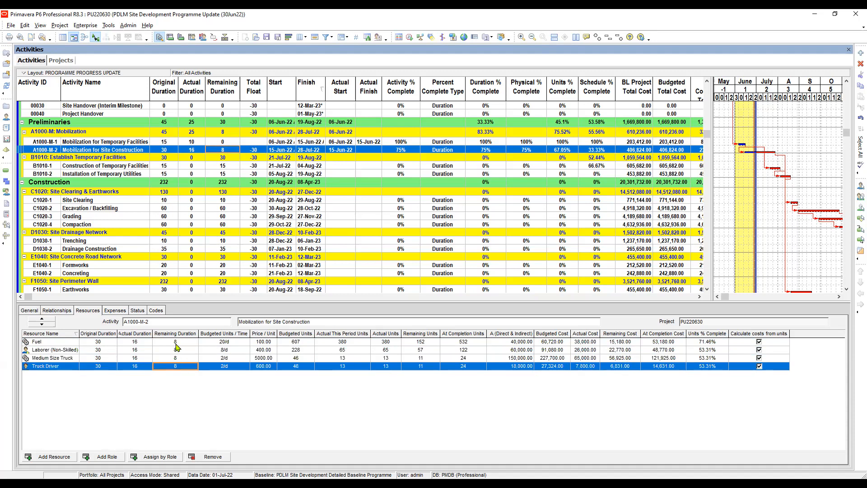
click(177, 344)
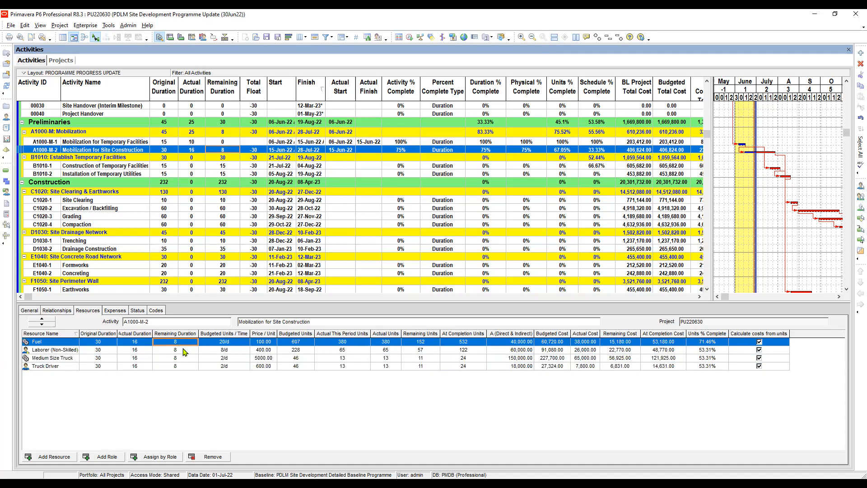
click(182, 352)
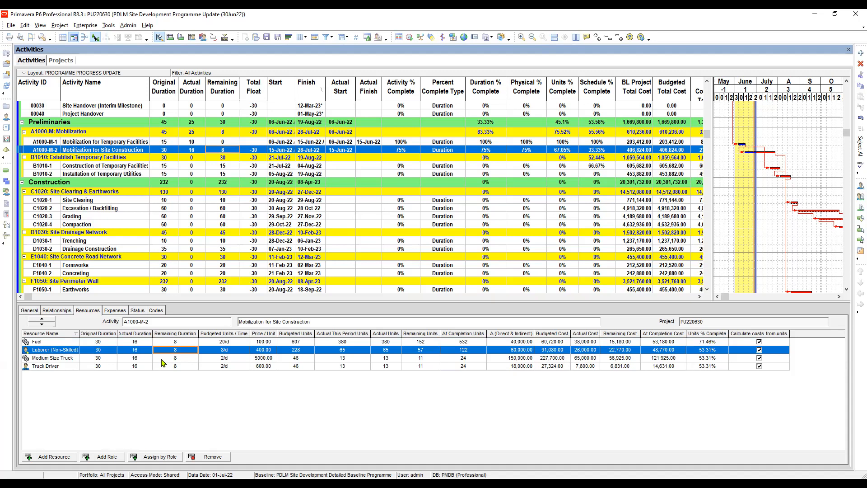
click(182, 358)
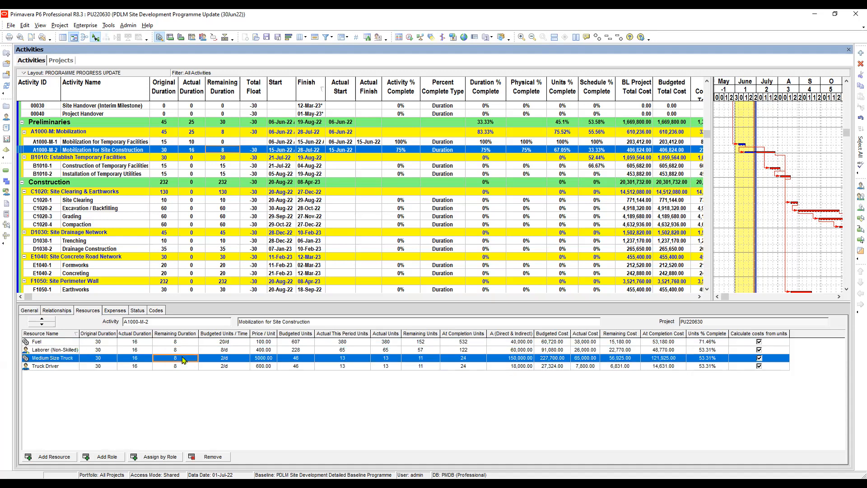
click(182, 351)
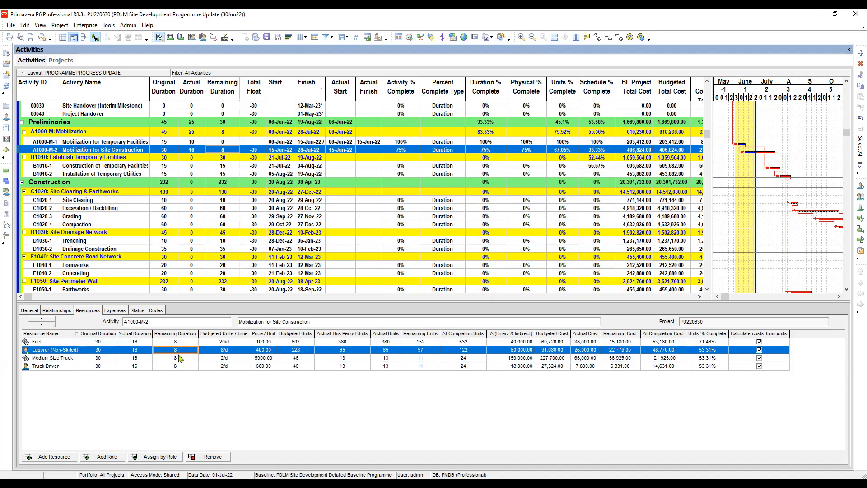
click(180, 357)
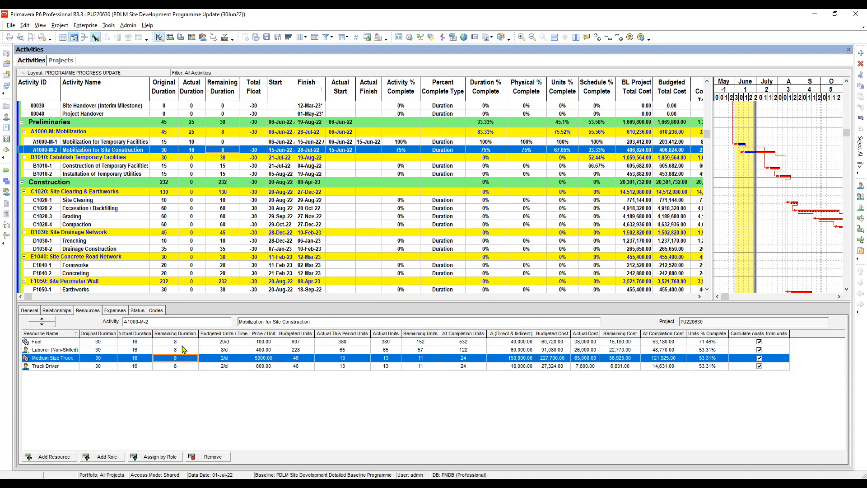
click(183, 351)
click(187, 358)
- Check the budgeted units of Truck Driver and Fuel alongside the remaining durations of Fuel and Laborer (Non-Skilled)
click(301, 366)
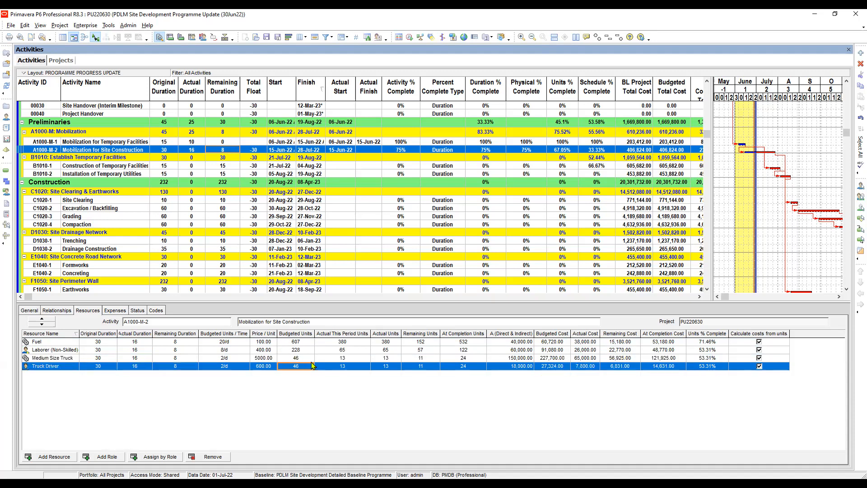
click(181, 342)
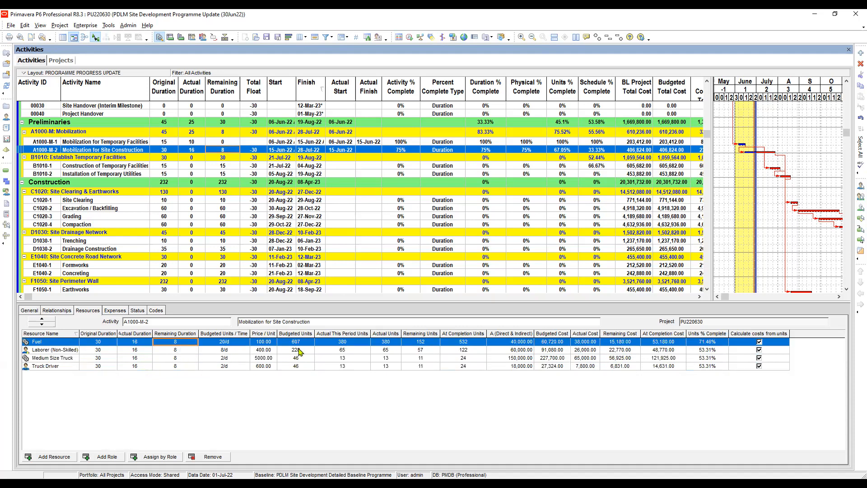
key(Right)
key(Right)
key(Right)
key(Right)
key(Right)
key(Right)
click(188, 350)
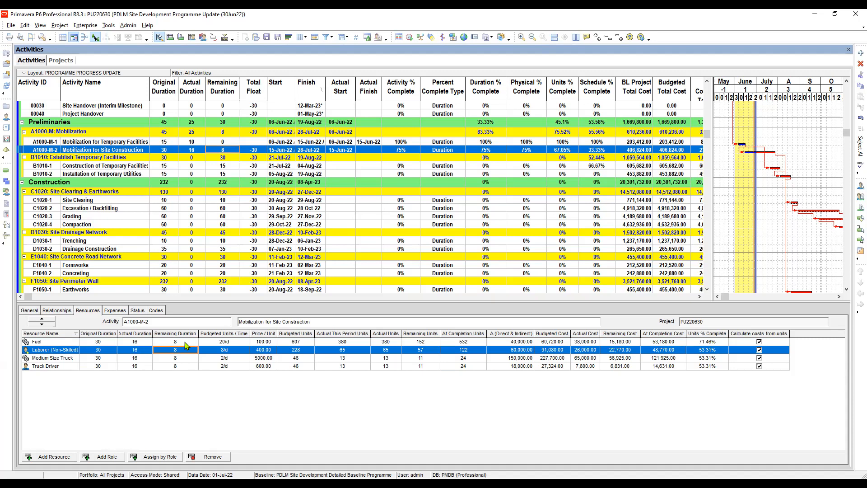
click(185, 342)
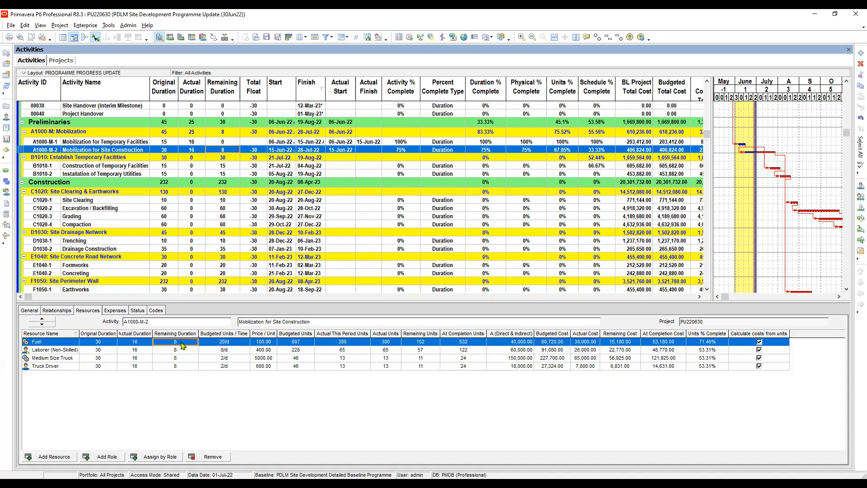
click(183, 342)
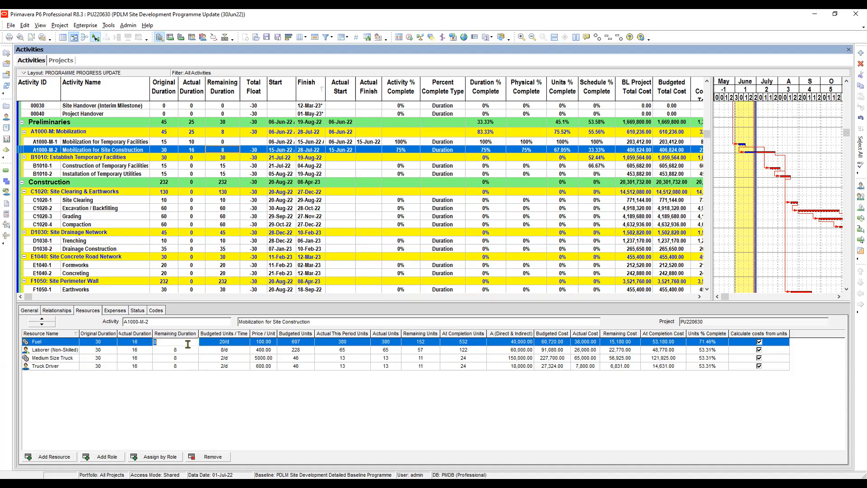
- Examine the budgeted units per time of all four assigned resources against Fuel's remaining duration
click(230, 342)
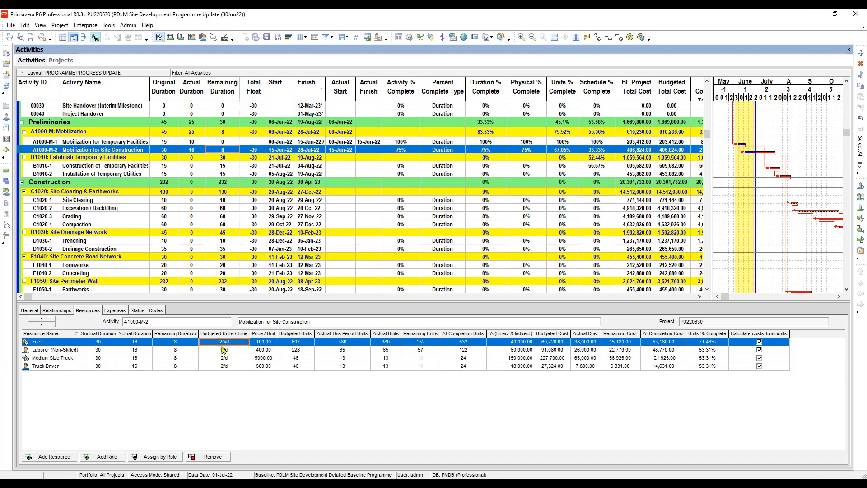
click(180, 344)
click(229, 344)
click(221, 353)
click(224, 342)
click(183, 344)
click(230, 351)
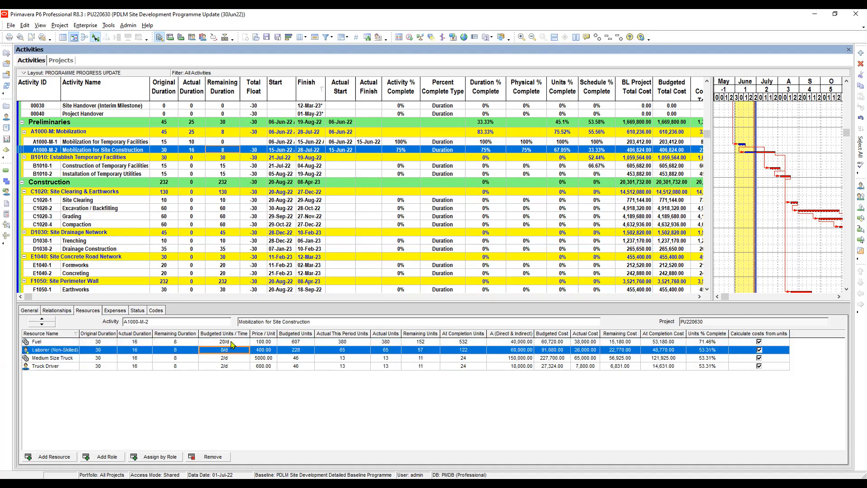
click(231, 343)
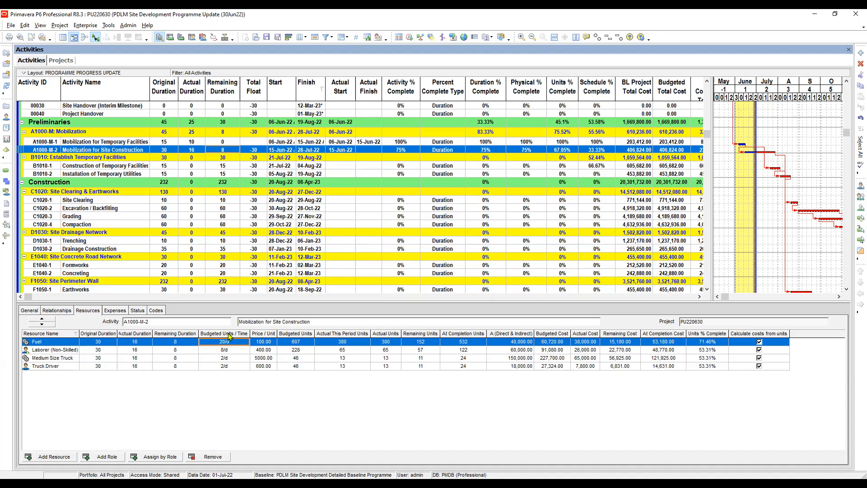
click(231, 350)
click(233, 342)
click(230, 351)
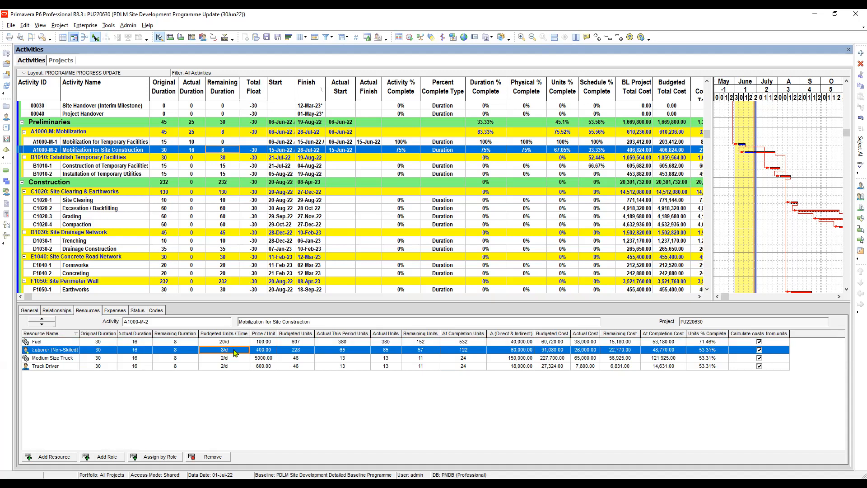
click(236, 344)
click(231, 351)
click(236, 343)
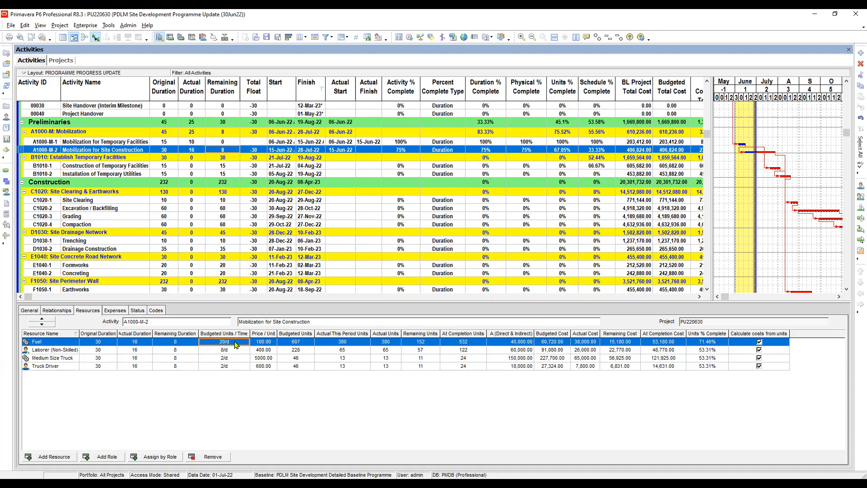
click(182, 343)
click(227, 351)
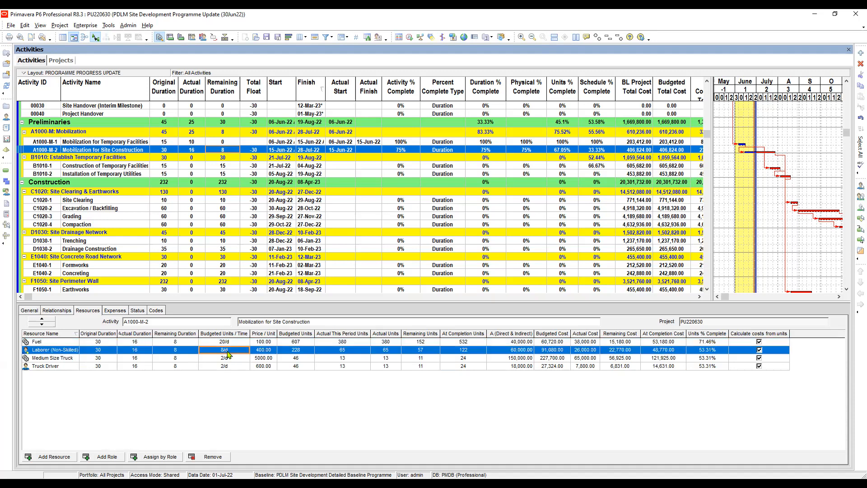
click(227, 358)
click(228, 367)
click(231, 343)
click(227, 358)
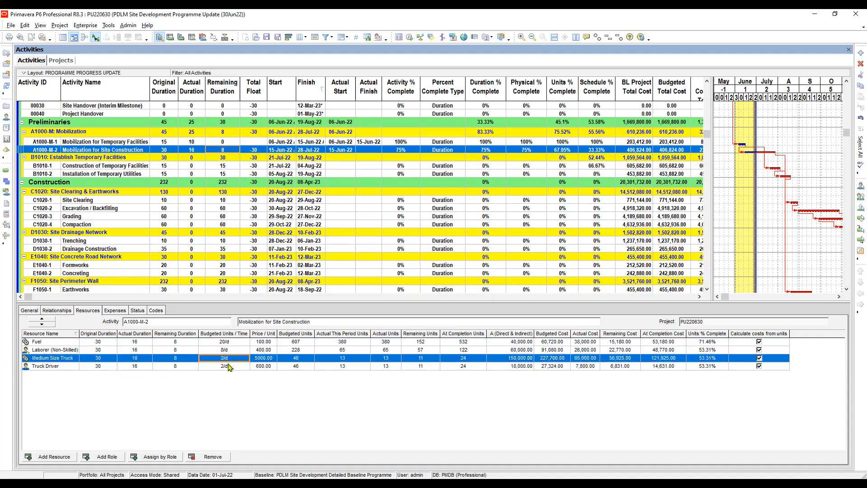
click(230, 367)
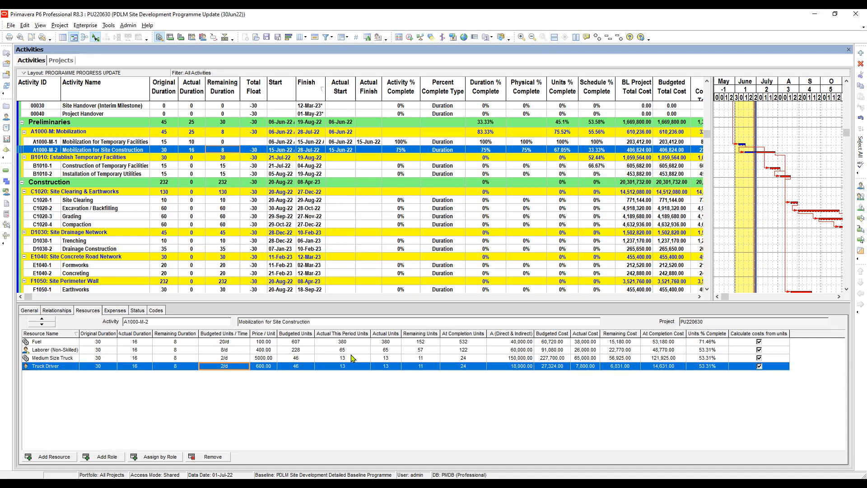
- Sort the assigned resources of Mobilization for Site Construction by remaining units in descending order
key(Up)
key(Up)
key(Up)
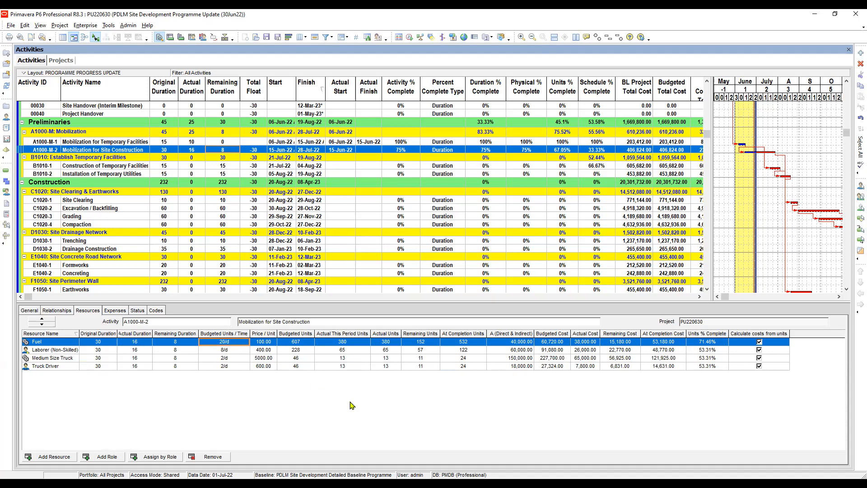
click(420, 334)
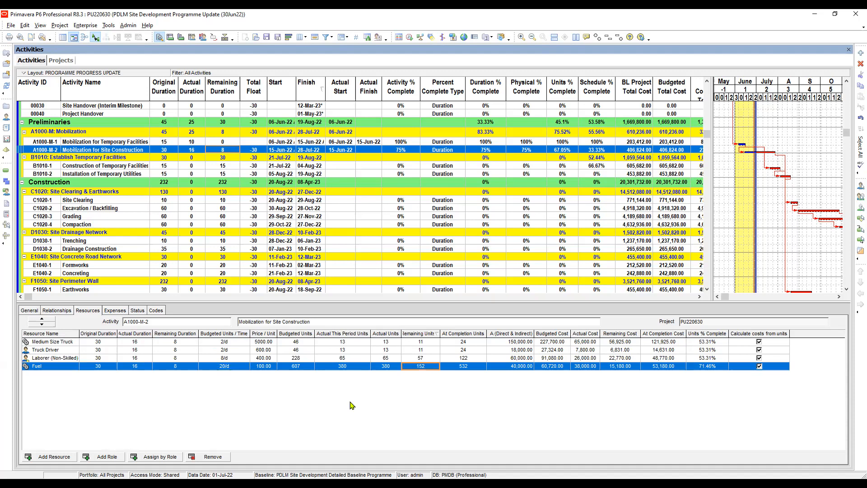
click(421, 333)
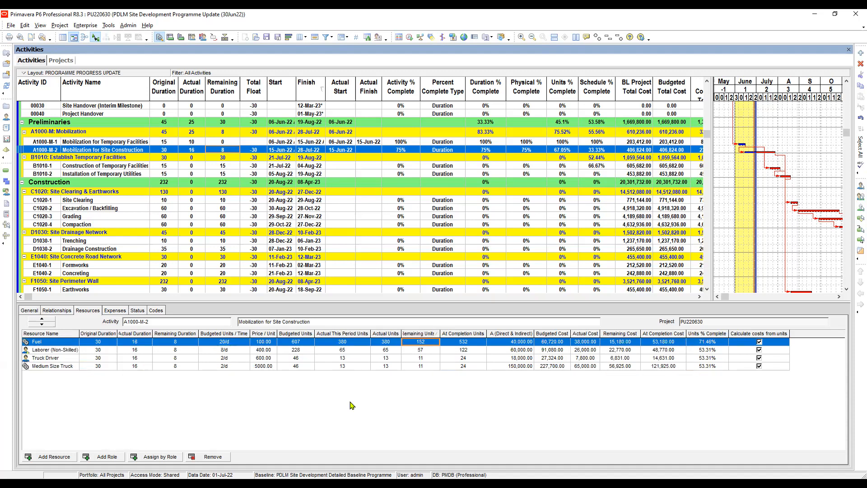
- Review the remaining costs, remaining units and at completion units of the resources, comparing Fuel with Laborer (Non-Skilled) and Truck Driver
key(Right)
key(Right)
key(Right)
key(Right)
key(Right)
key(Down)
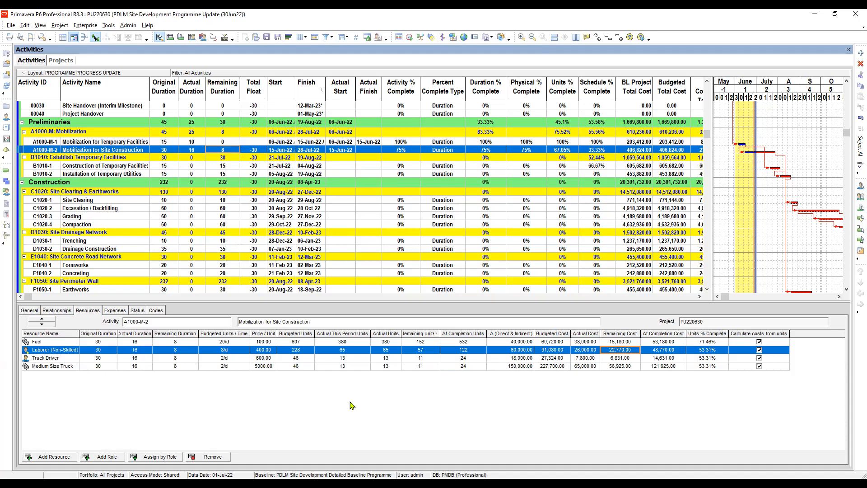
key(Up)
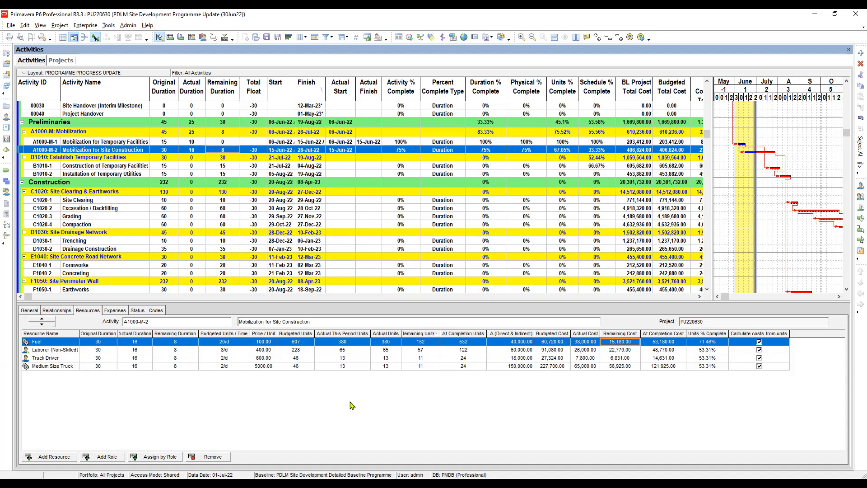
key(Down)
key(Up)
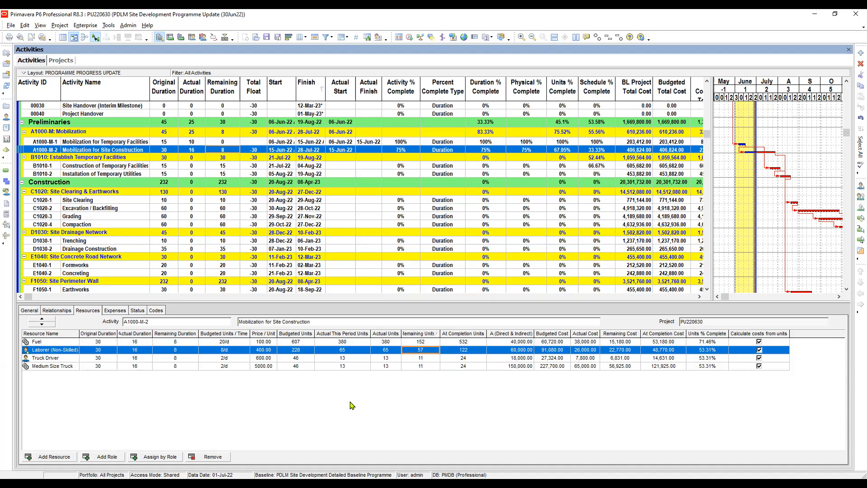
key(Tab)
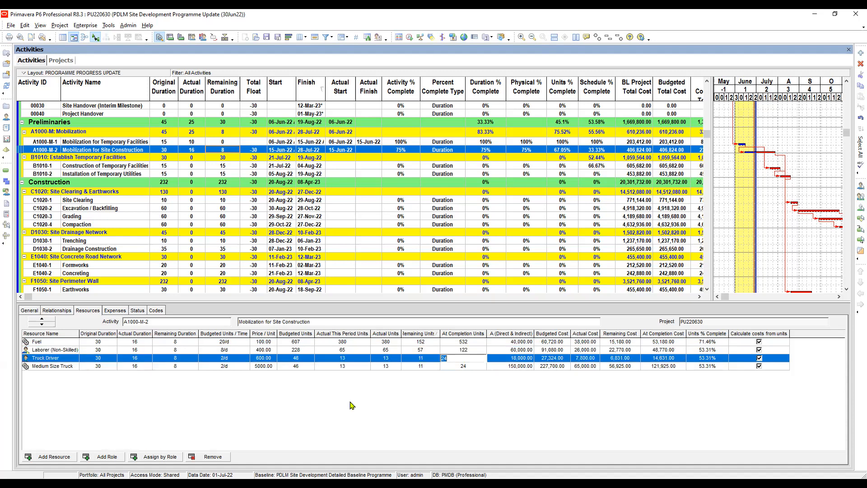
key(Up)
key(Left)
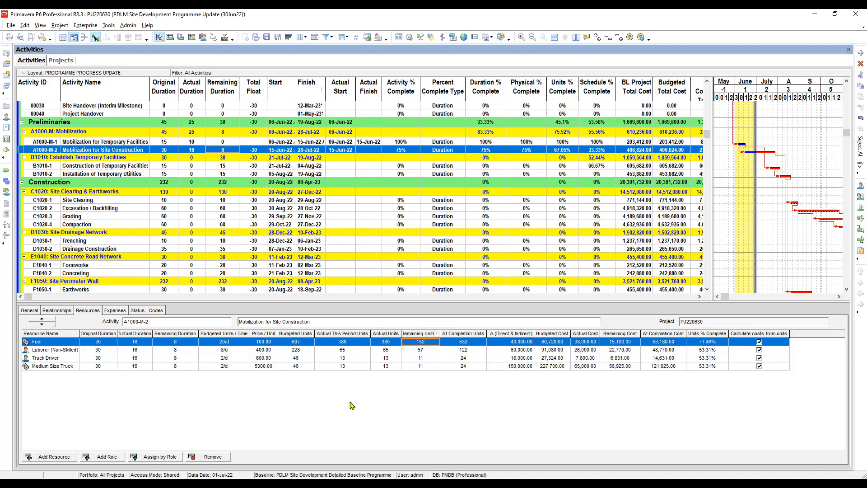
- Widen the resources' Remaining Units column and compare the actual starts of Mobilization for Site Construction and Construction of Temporary Facilities
drag(440, 333, 465, 334)
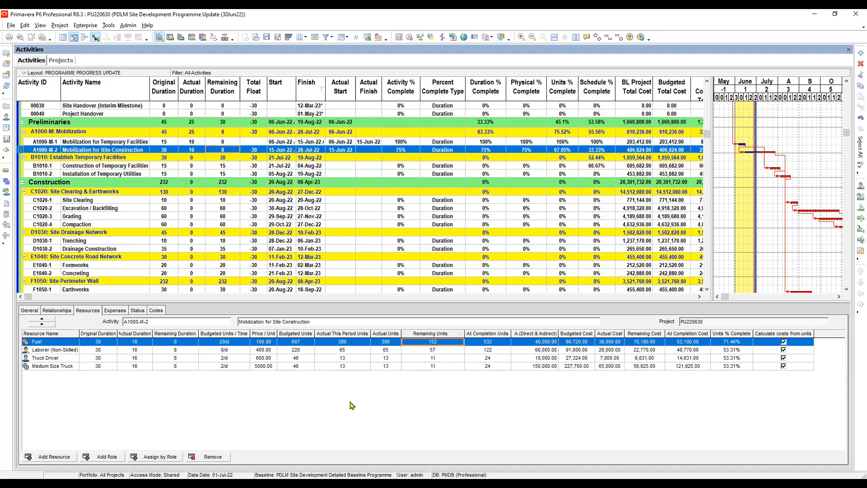
click(343, 165)
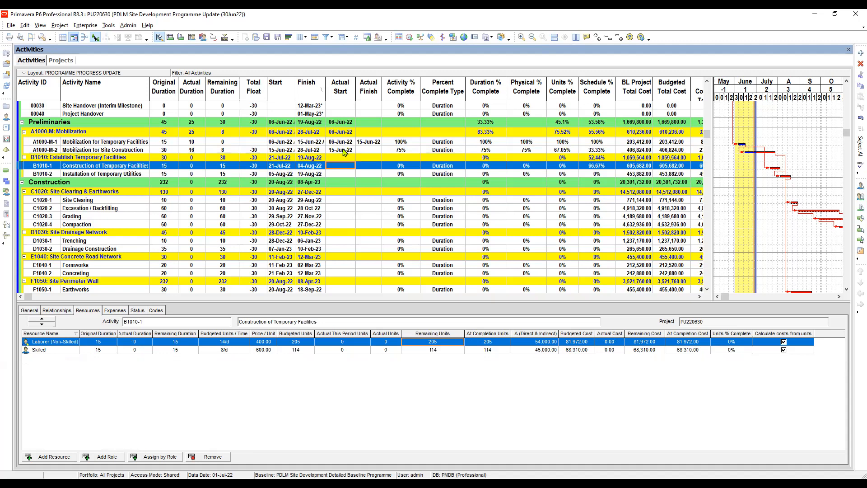
click(343, 149)
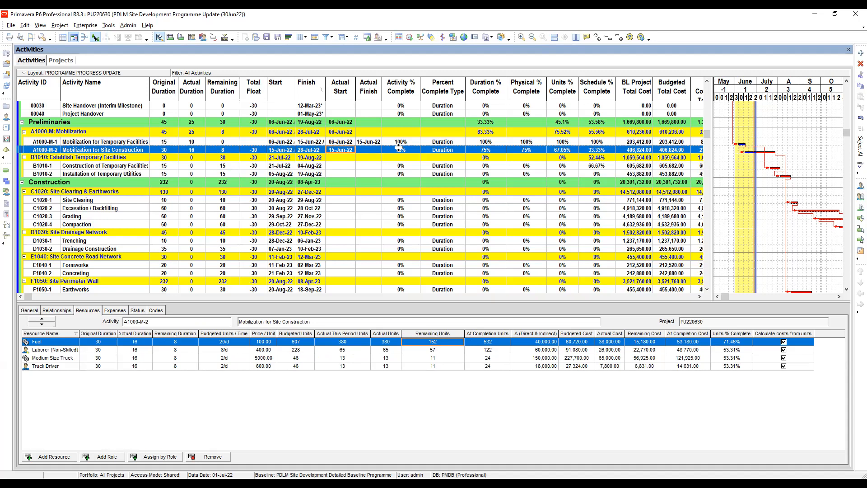
click(342, 168)
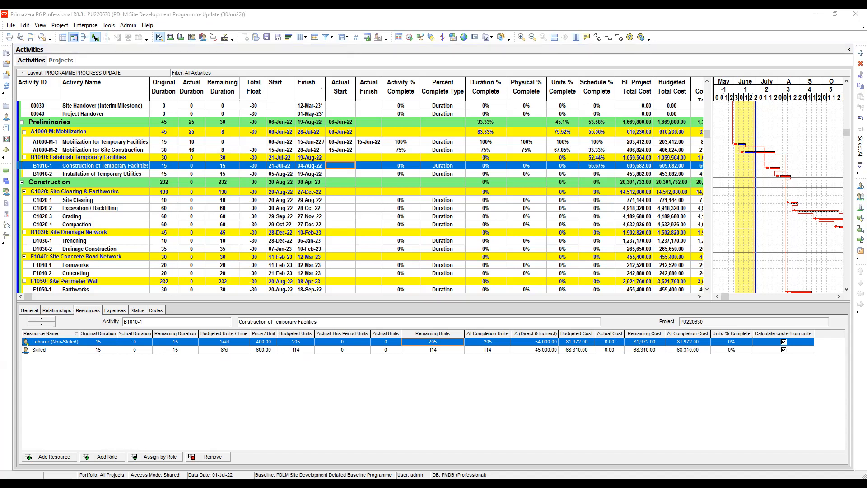
key(alt+Tab)
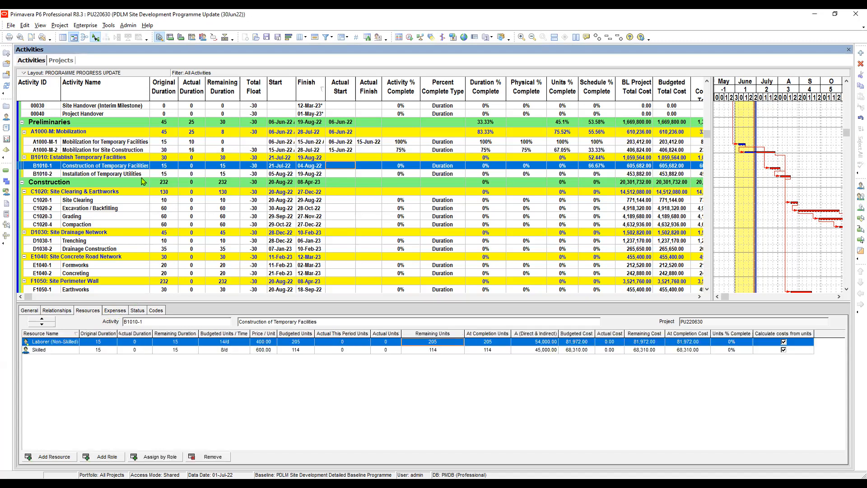
- Check the expenses assigned to both mobilization activities and to Construction of Temporary Facilities
click(165, 142)
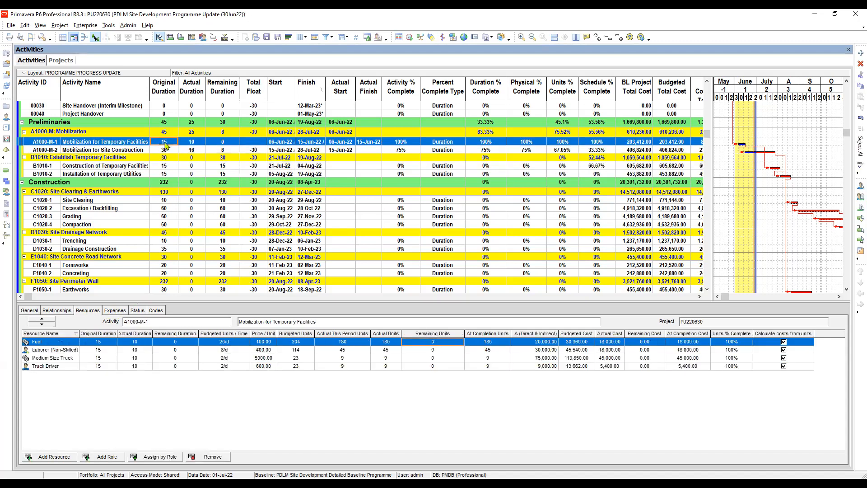
click(114, 311)
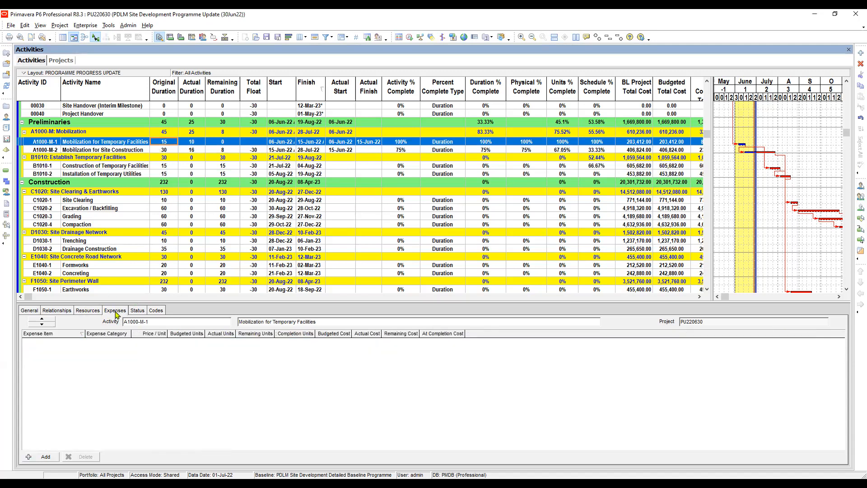
click(168, 151)
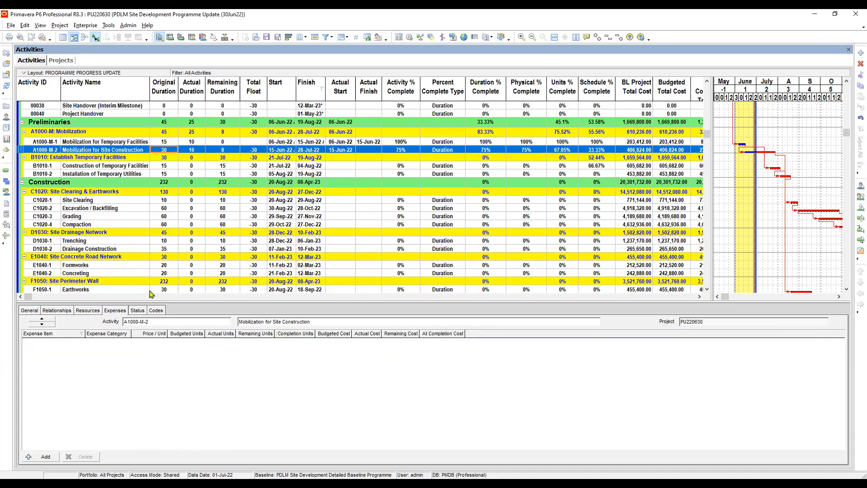
click(164, 167)
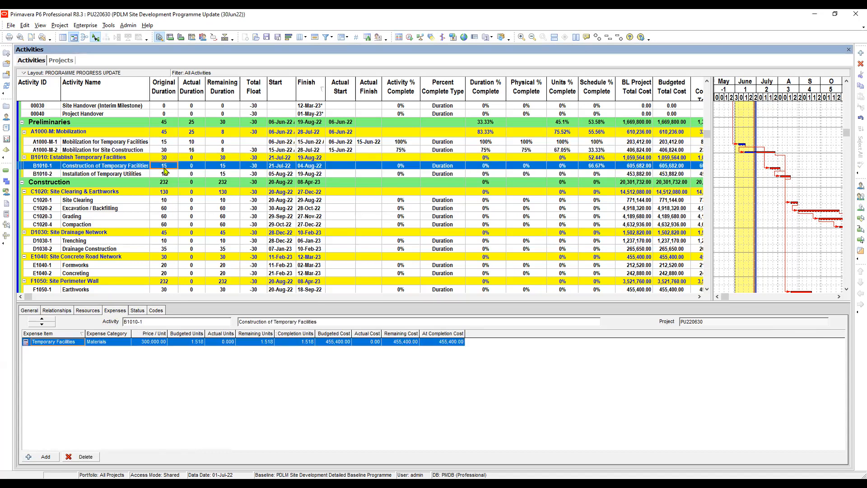
- Set the actual start of Construction of Temporary Facilities to 16-Jun-22
click(347, 168)
click(353, 169)
click(351, 167)
click(339, 181)
click(340, 181)
click(339, 182)
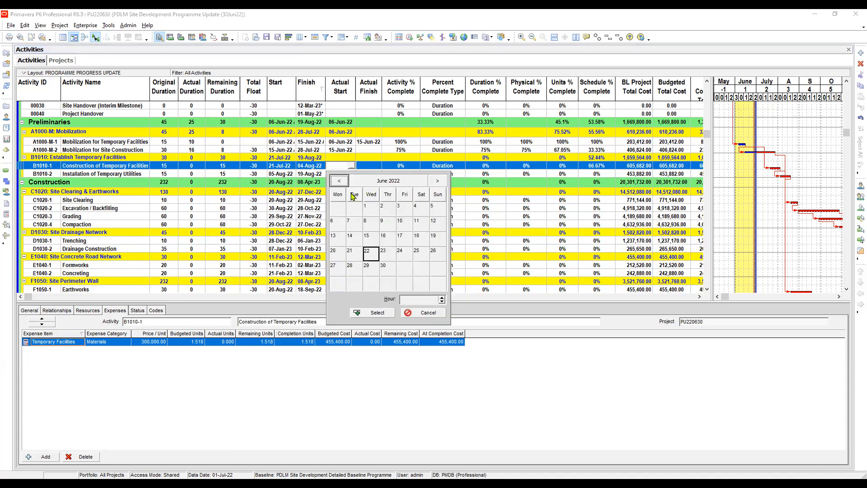
double_click(387, 239)
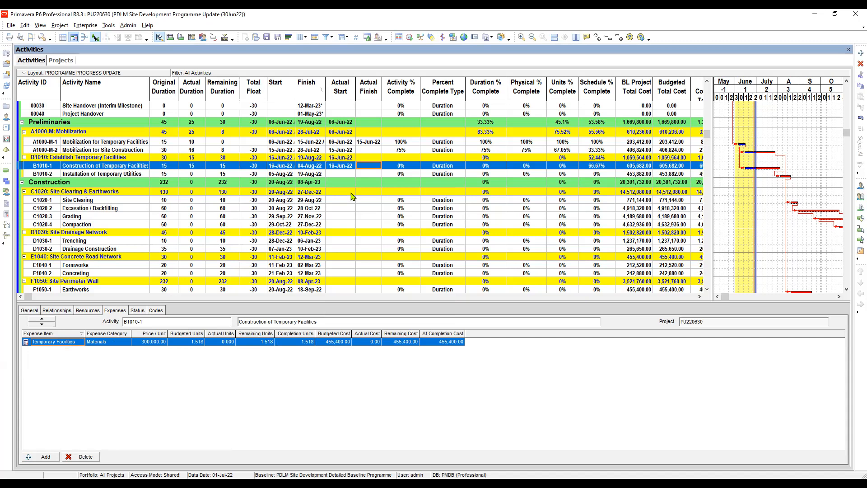
- Set the actual finish of Construction of Temporary Facilities to 25-Jun-22
click(378, 166)
click(369, 180)
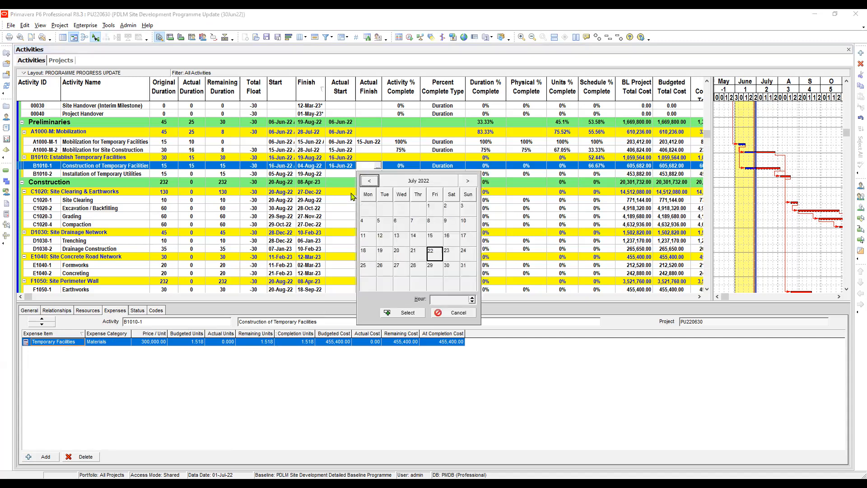
click(369, 180)
key(Right)
key(Right)
key(Right)
key(Return)
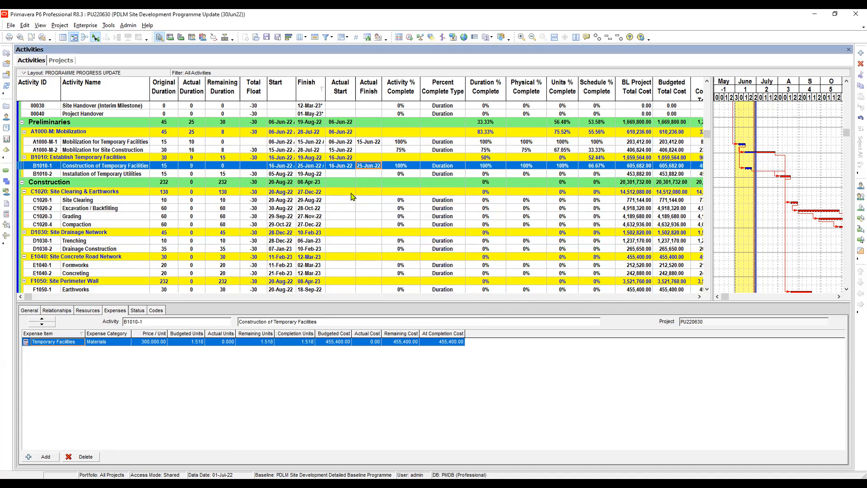
- Compare the physical and units percent complete of Mobilization for Site Construction with those of Construction of Temporary Facilities
click(569, 148)
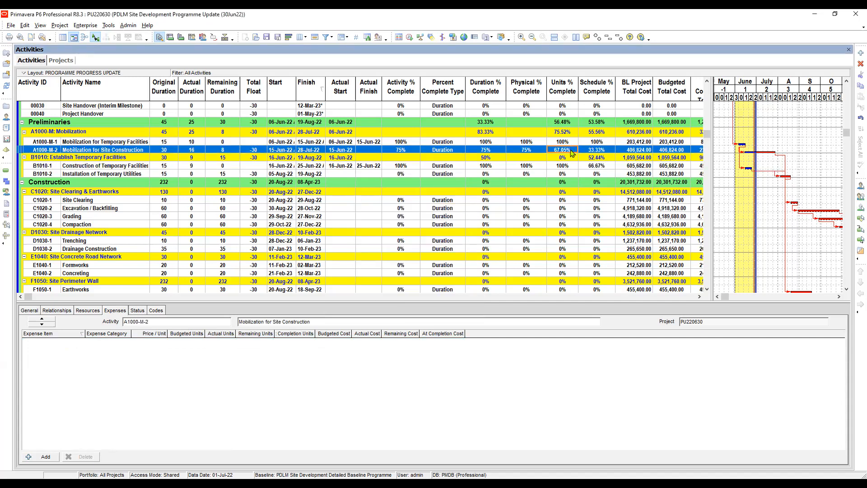
key(Down)
key(Down)
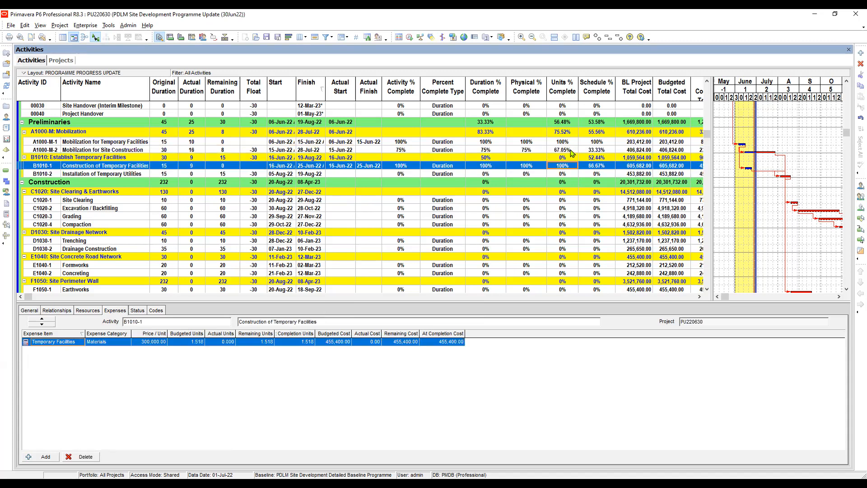
click(535, 150)
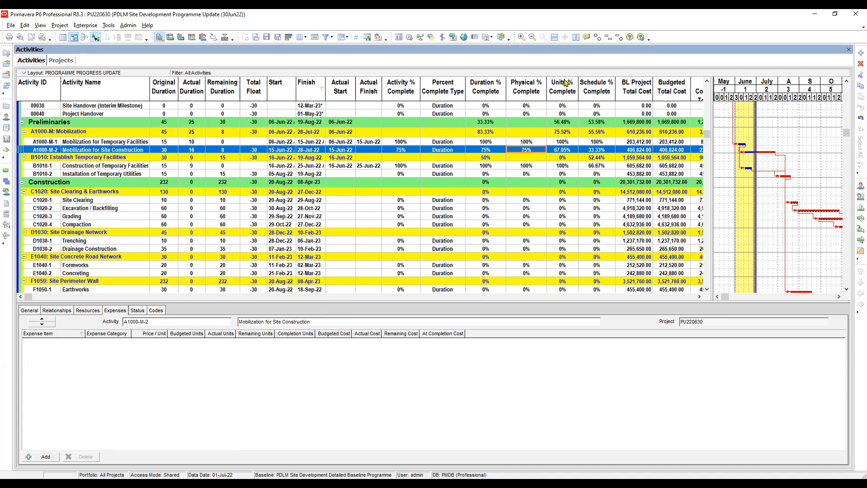
click(566, 151)
click(531, 152)
click(571, 151)
click(526, 166)
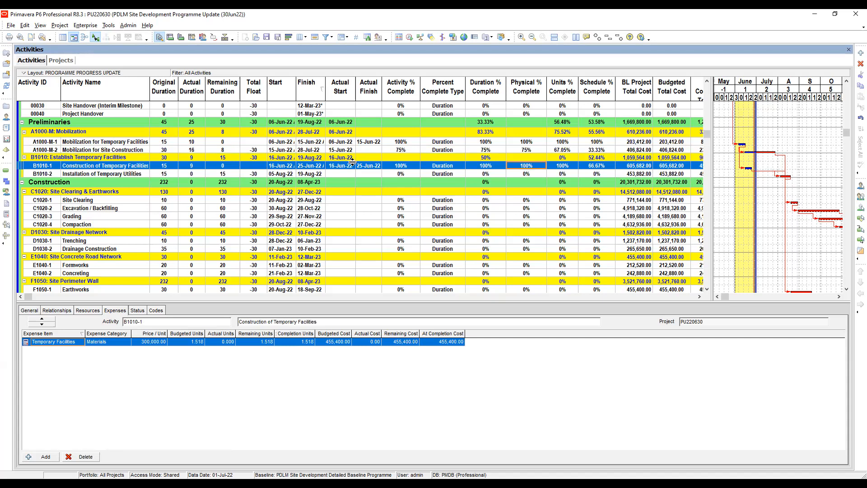
- Set the actual this period units of Laborer (Non-Skilled) and Skilled to 42 each for Construction of Temporary Facilities
click(369, 166)
click(88, 311)
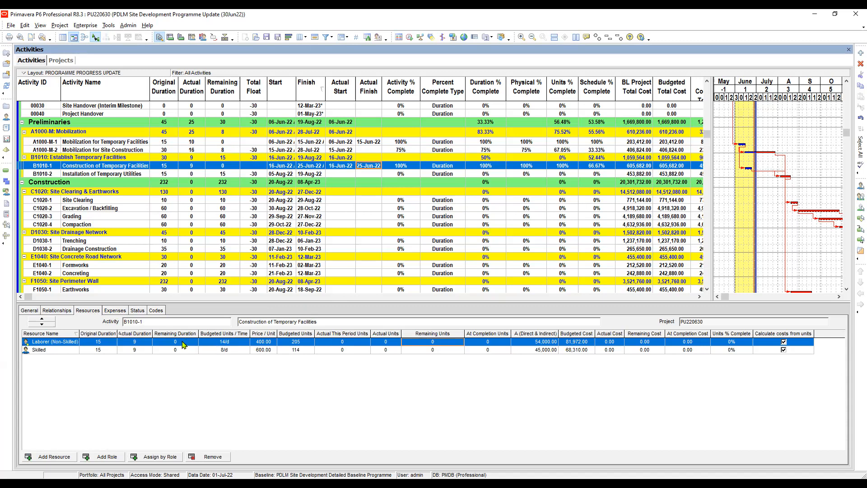
click(345, 343)
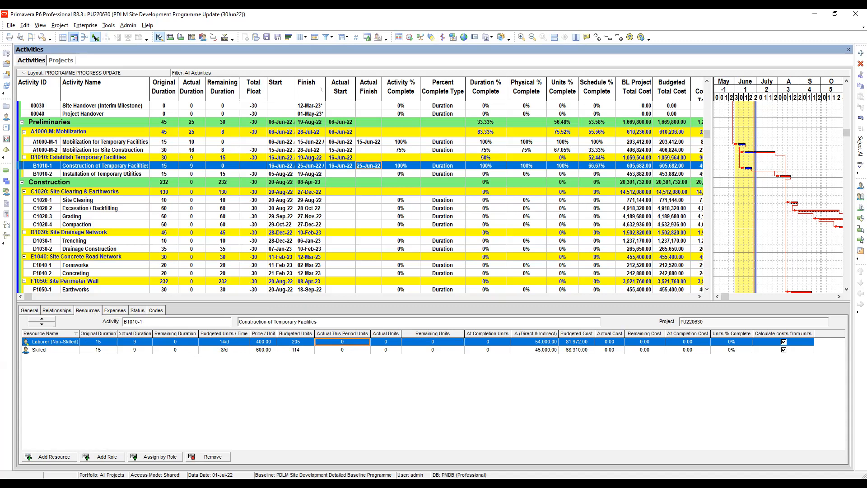
key(alt+Tab)
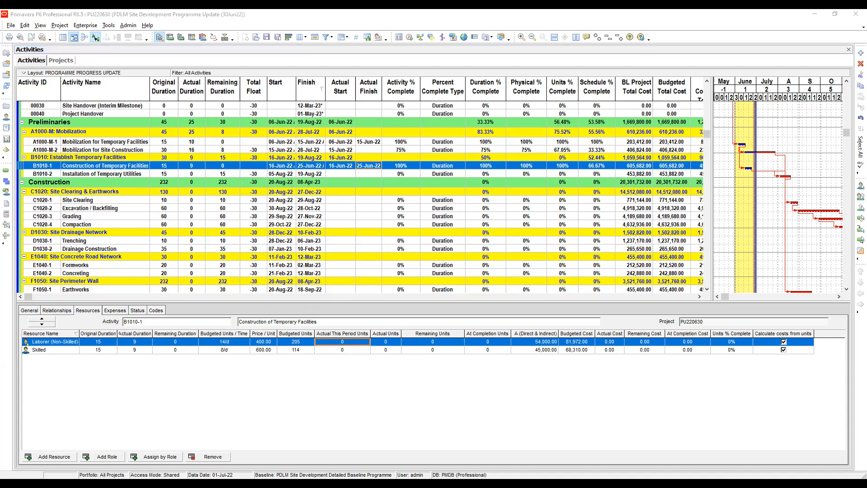
key(alt+Tab)
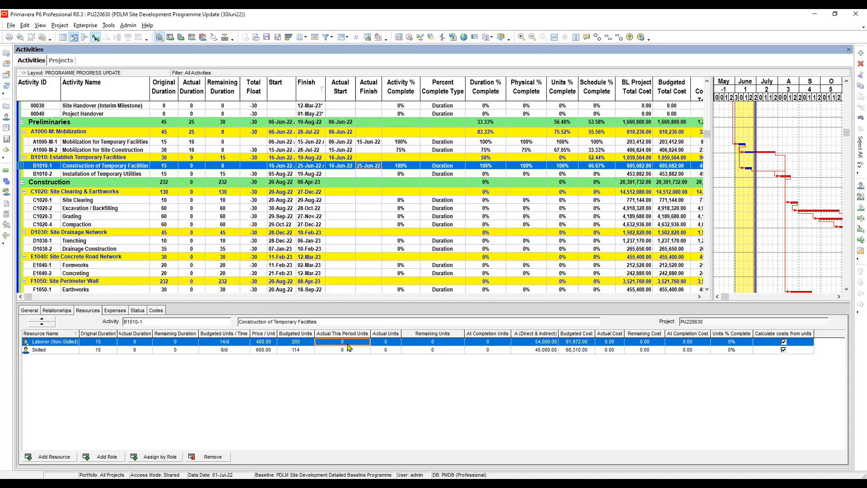
click(349, 342)
text(42)
click(347, 351)
text(4)
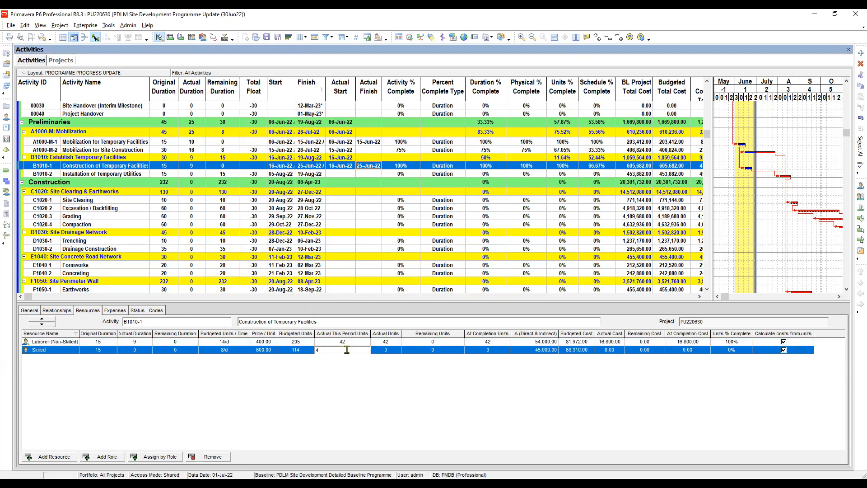
text(2)
key(Return)
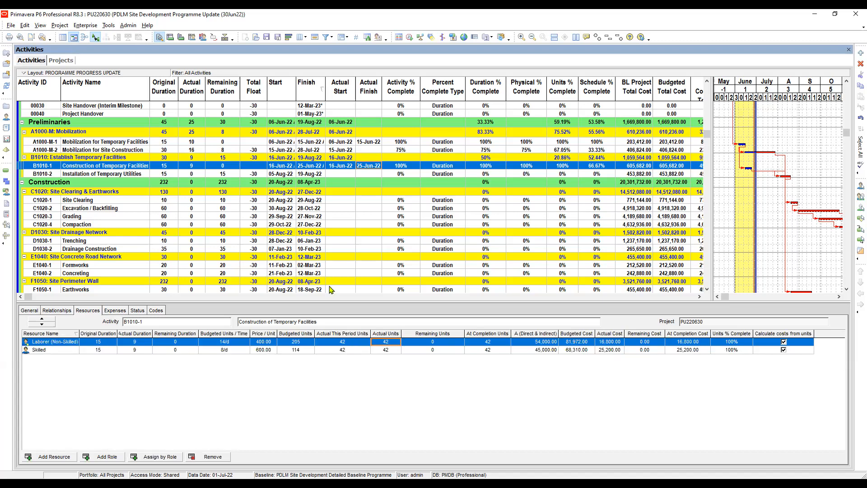
- Set the actual duration of Construction of Temporary Facilities to 10
click(196, 167)
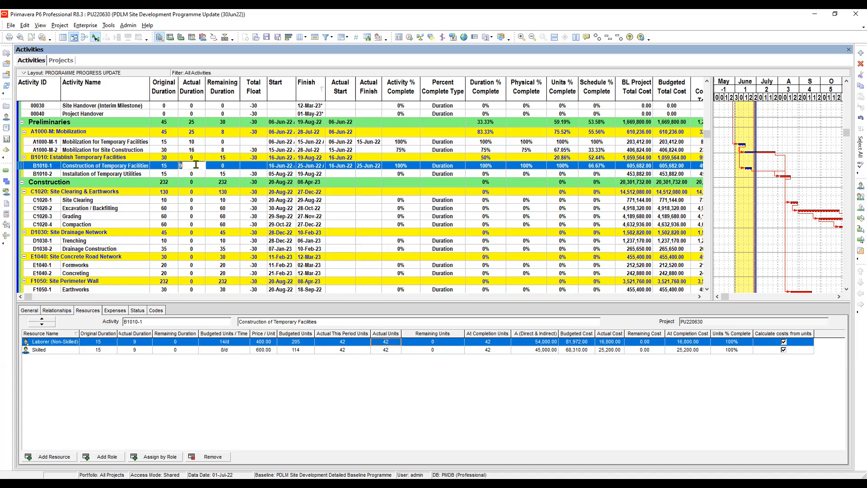
text(10)
key(Return)
- Review the actual, remaining, at completion and budgeted units of both resources on Construction of Temporary Facilities, glancing at Installation of Temporary Utilities
click(355, 350)
key(Right)
key(Up)
key(Down)
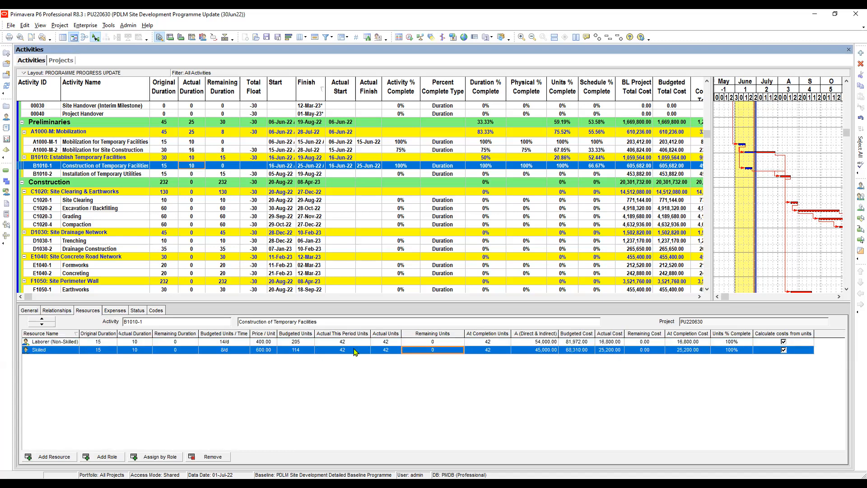
key(Right)
key(Up)
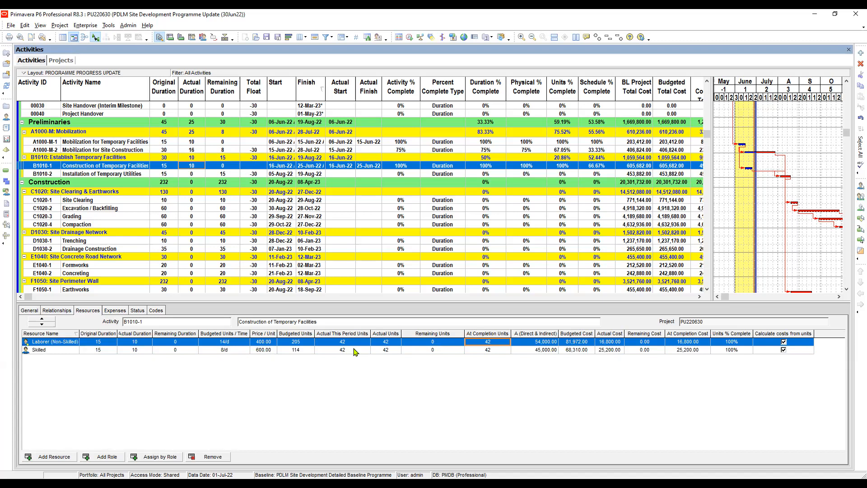
key(Right)
key(Down)
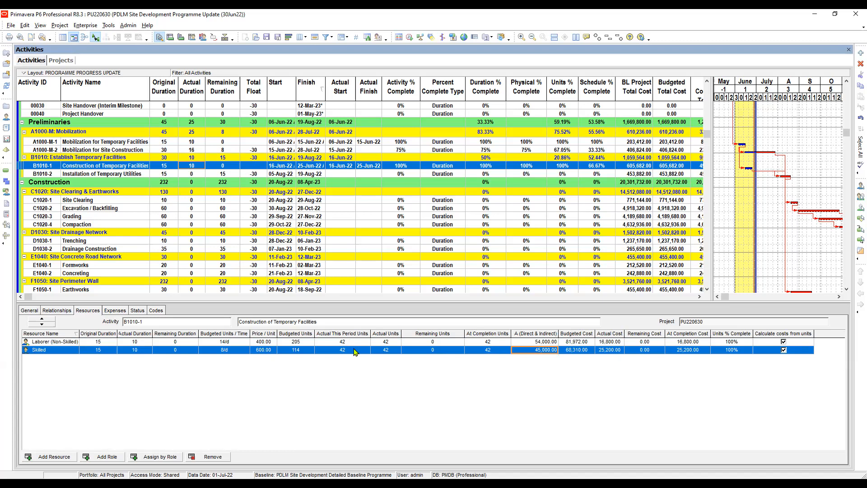
key(Up)
key(Left)
key(Left)
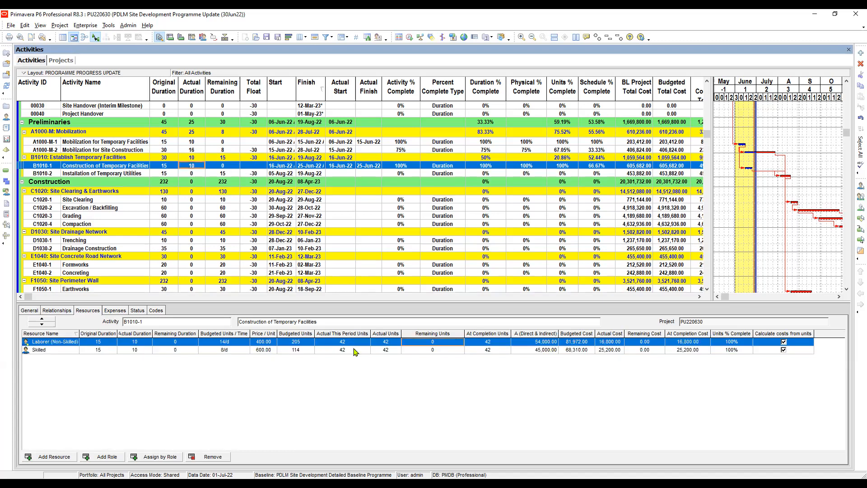
click(369, 174)
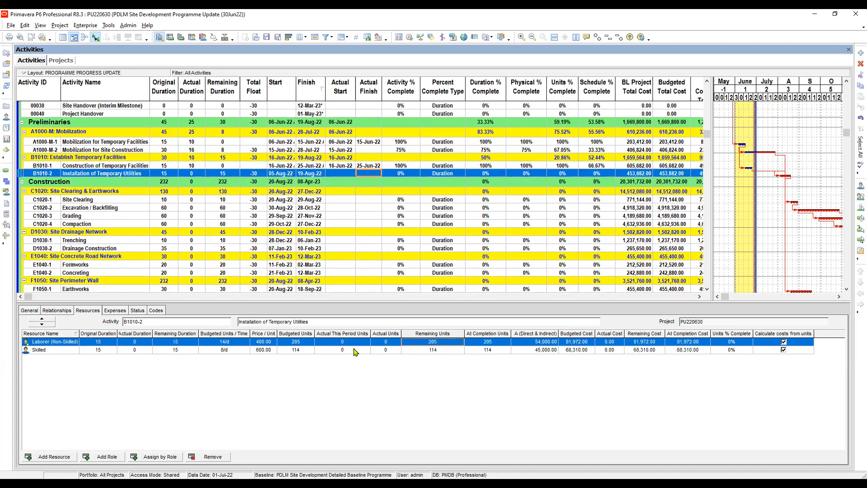
key(Up)
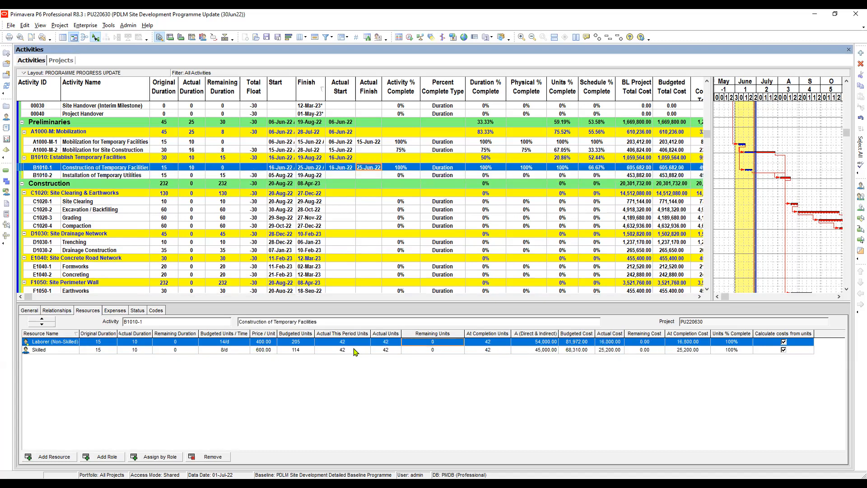
click(297, 350)
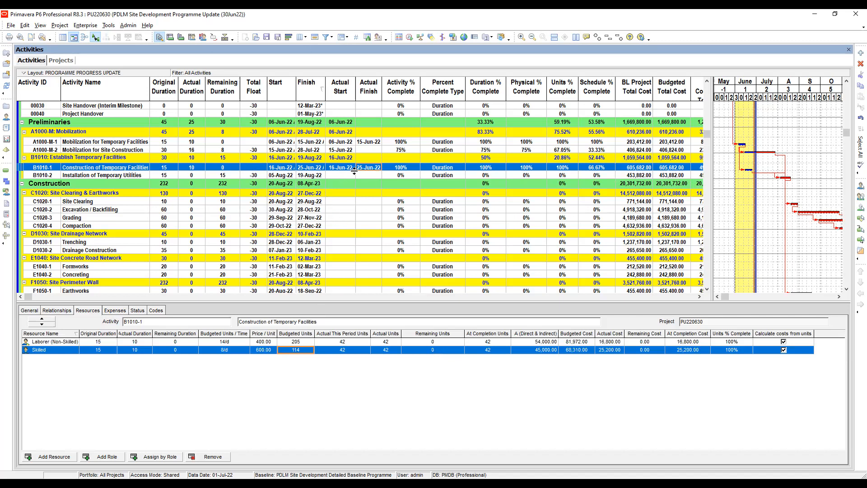
- Set the actual cost of the Temporary Facilities expense on Construction of Temporary Facilities to 320000
click(116, 310)
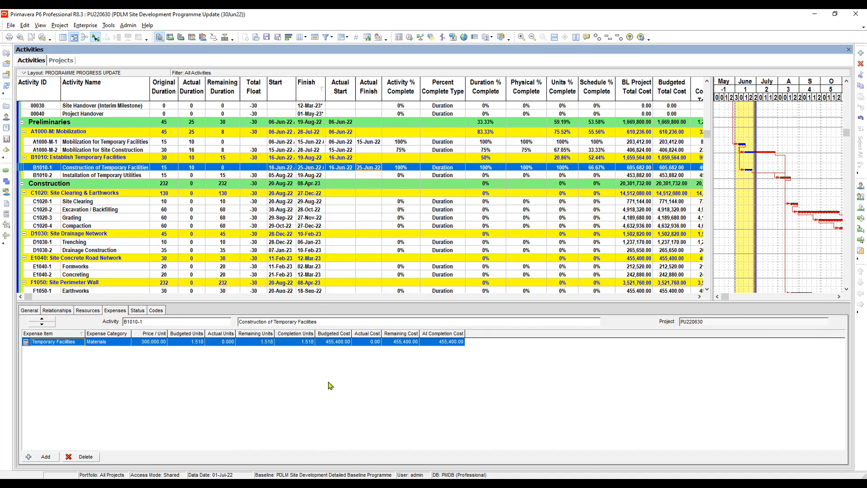
click(354, 343)
text(320000)
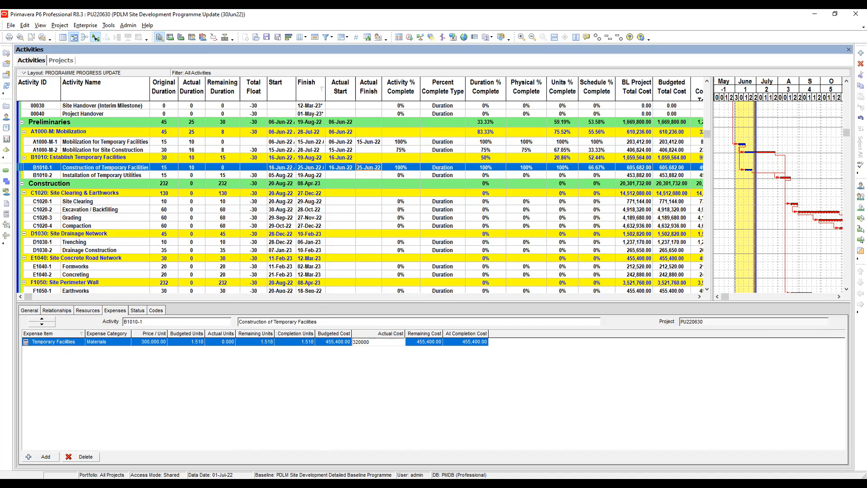
key(Return)
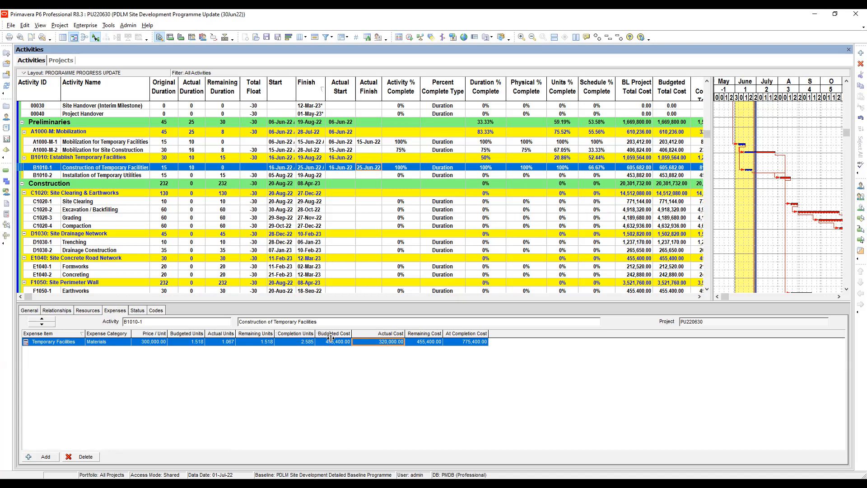
- Add the Expense % Complete column after At Completion Cost in the expenses table and adjust the column widths
drag(331, 338, 334, 337)
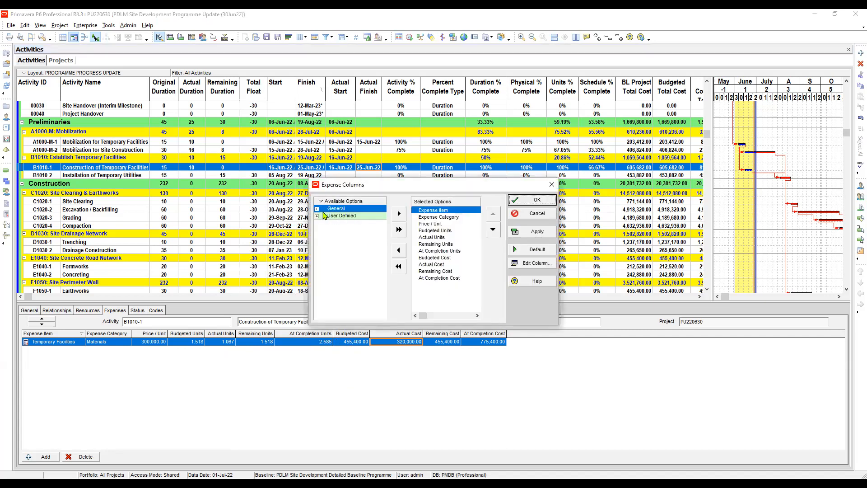
click(317, 208)
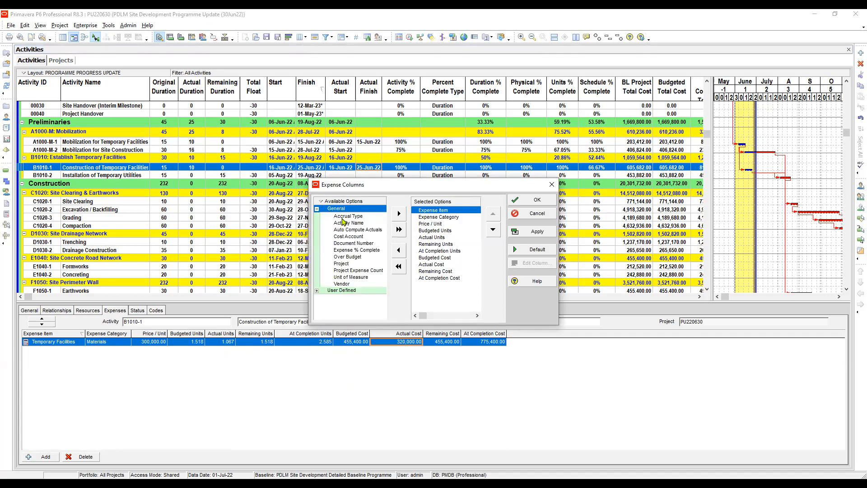
click(357, 250)
click(439, 278)
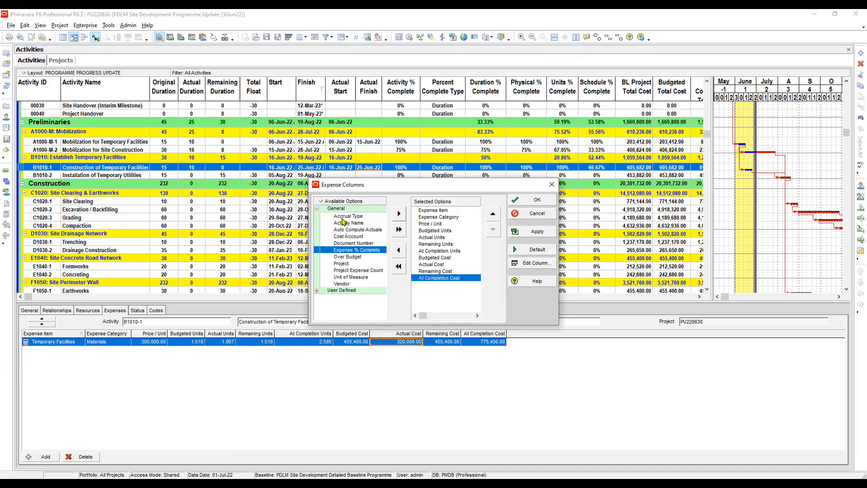
click(399, 214)
click(532, 231)
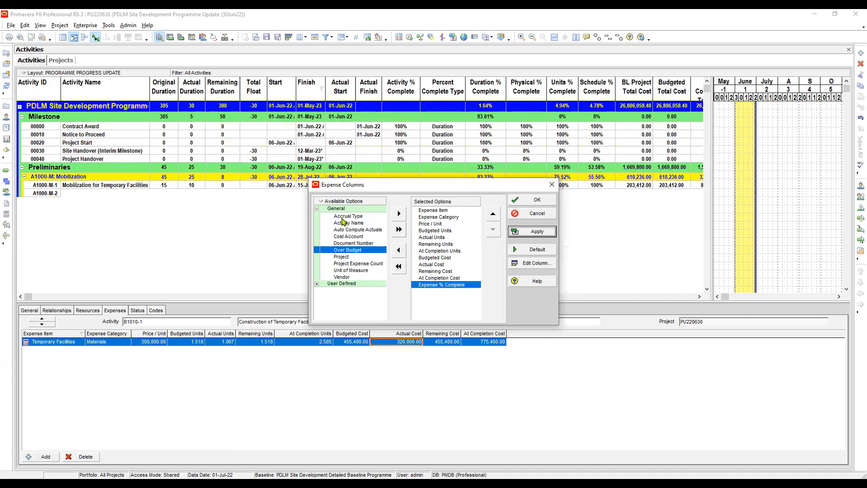
key(Return)
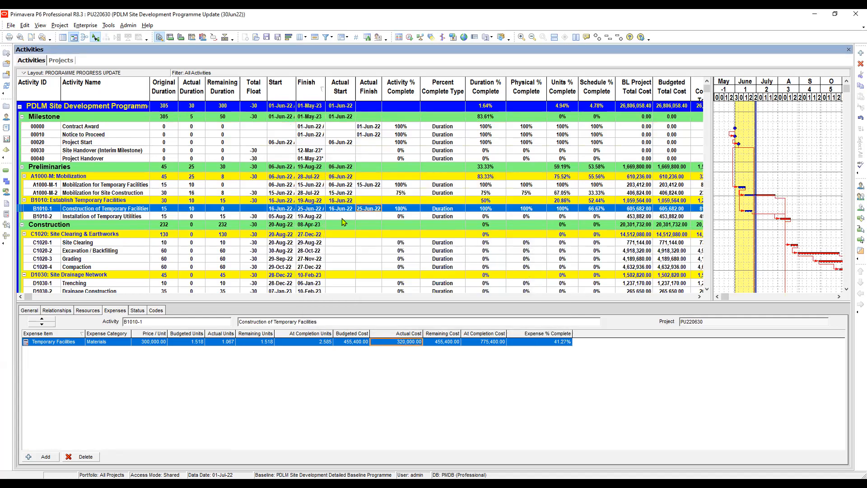
drag(573, 333, 562, 334)
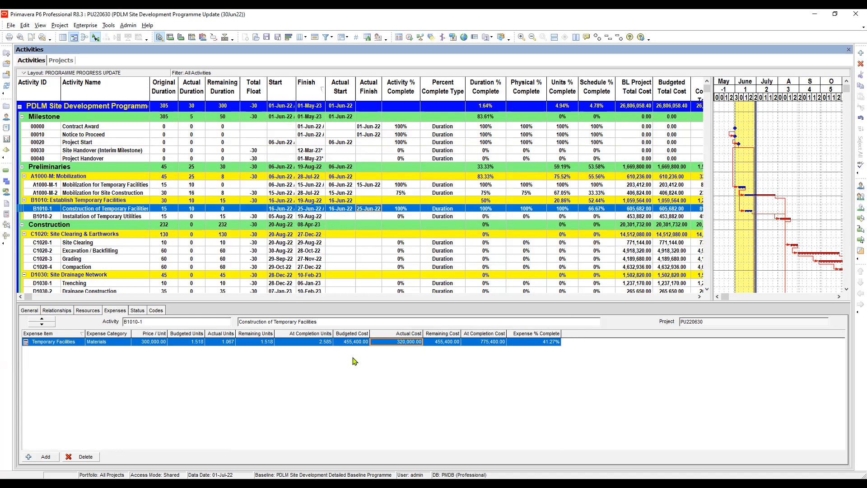
drag(461, 334, 465, 333)
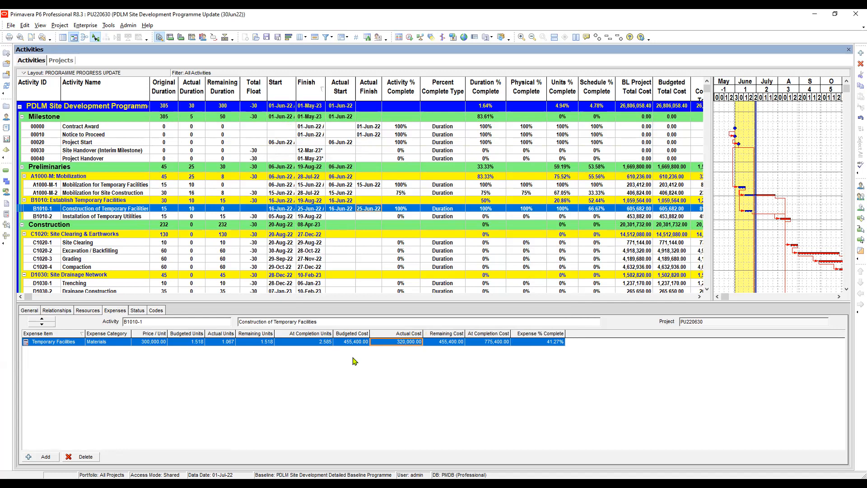
- Set the remaining cost of the Temporary Facilities expense on Construction of Temporary Facilities to 0
key(Tab)
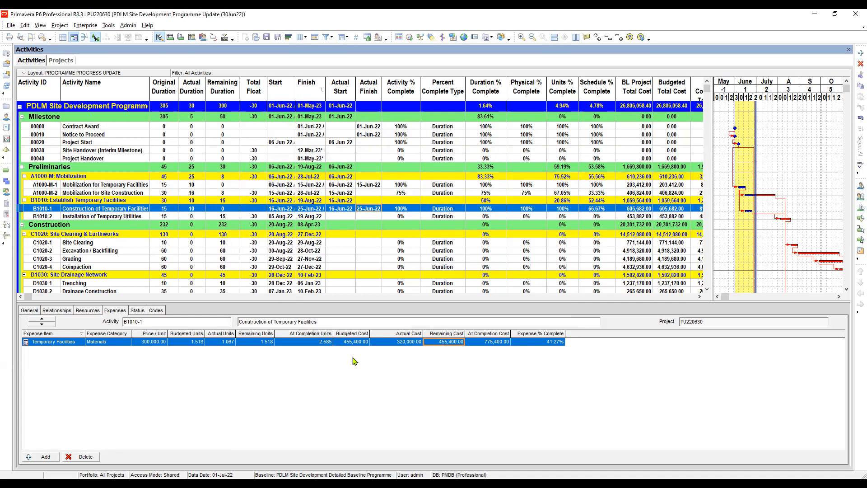
text(0)
key(Return)
key(Left)
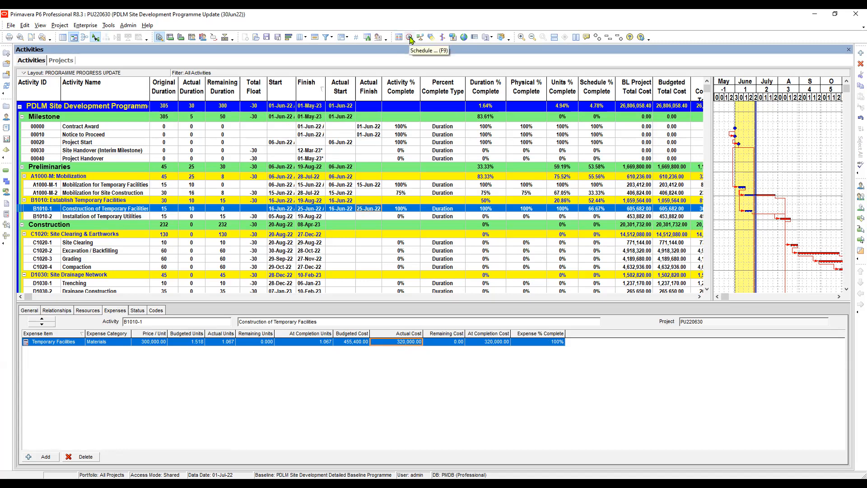
- Check the resource assignments of Construction of Temporary Facilities and schedule the project with data date 01-Jul-22
click(343, 216)
click(343, 209)
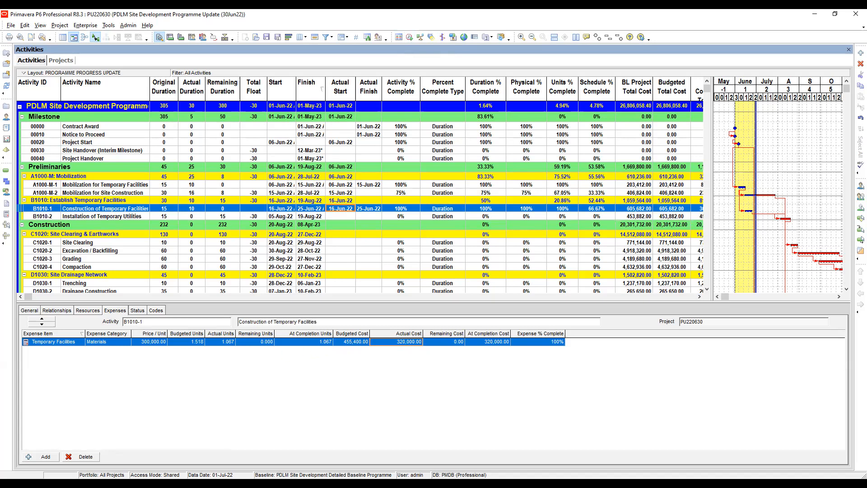
click(88, 311)
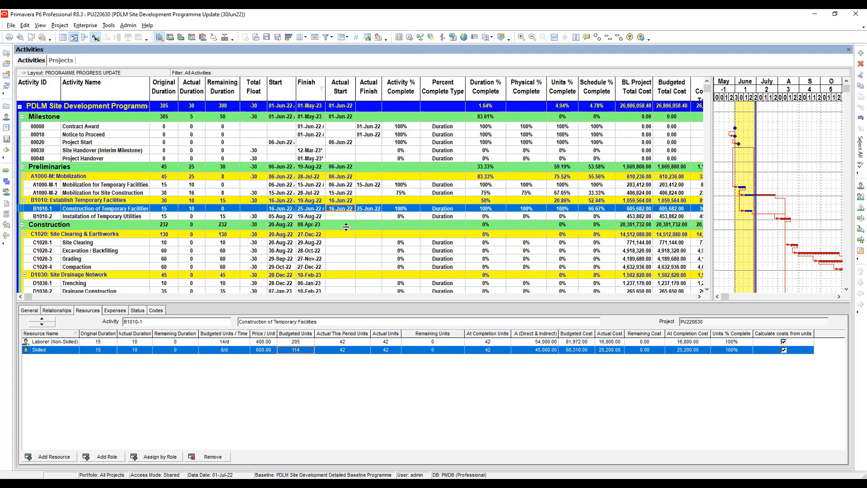
click(410, 37)
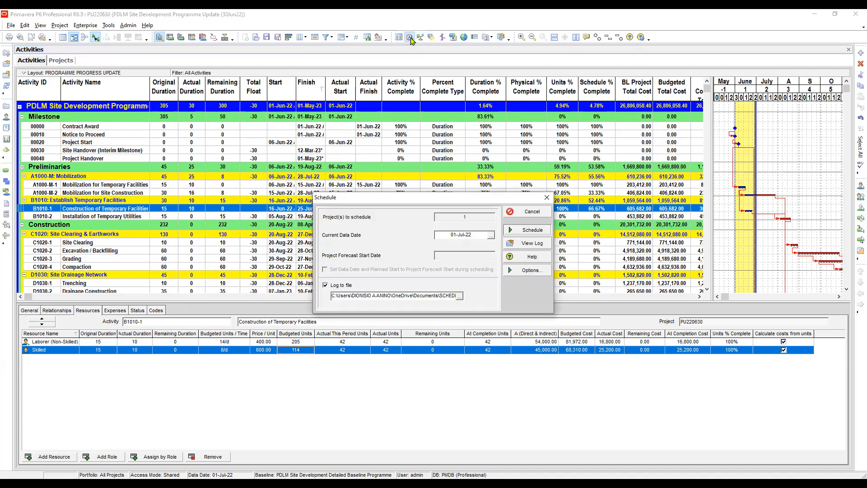
key(Return)
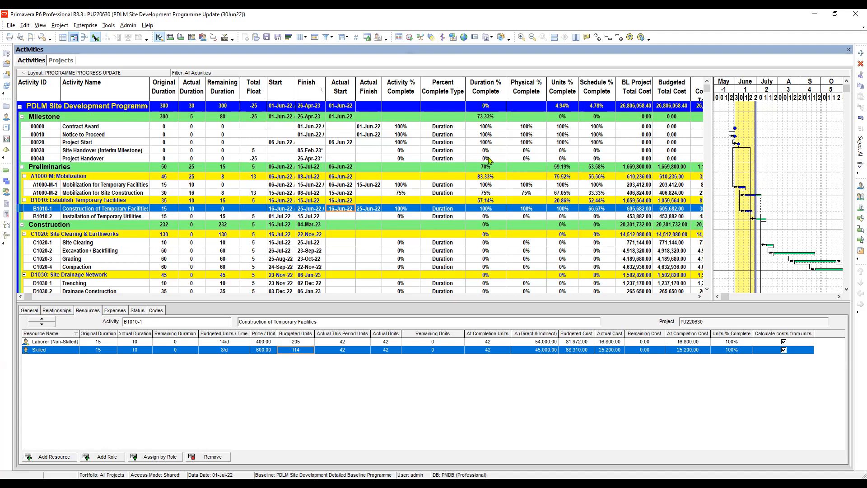
- Enlarge the activity table and review the rescheduled start and finish dates from Installation of Temporary Utilities through Transportation
click(341, 217)
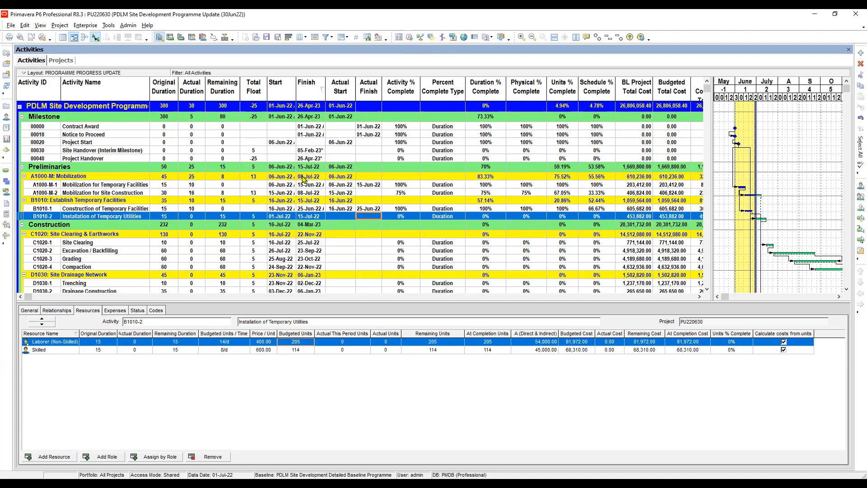
scroll(298, 172, down, 1)
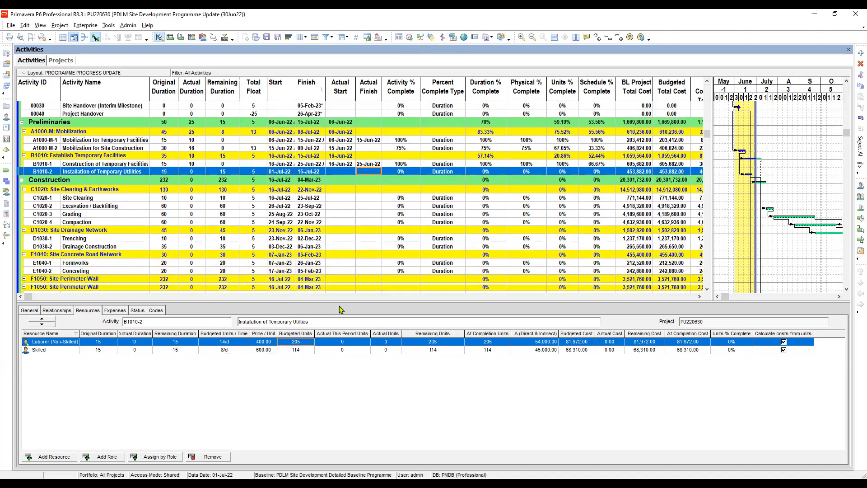
drag(340, 302, 337, 331)
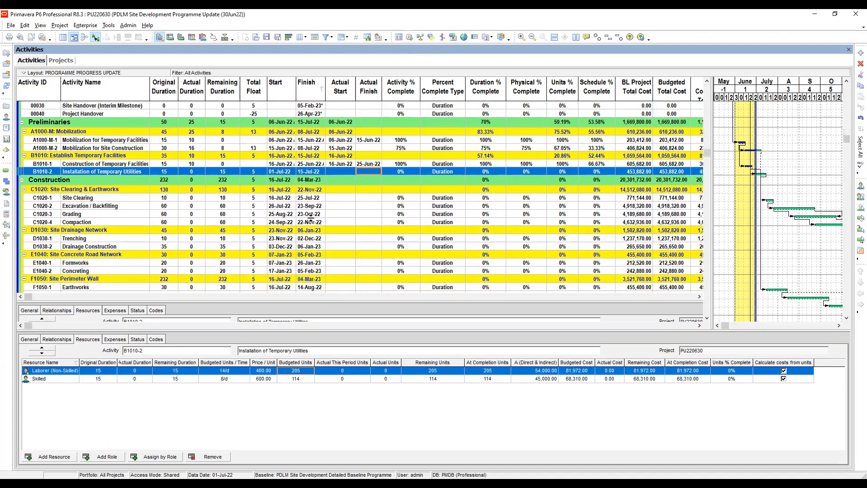
scroll(312, 226, down, 4)
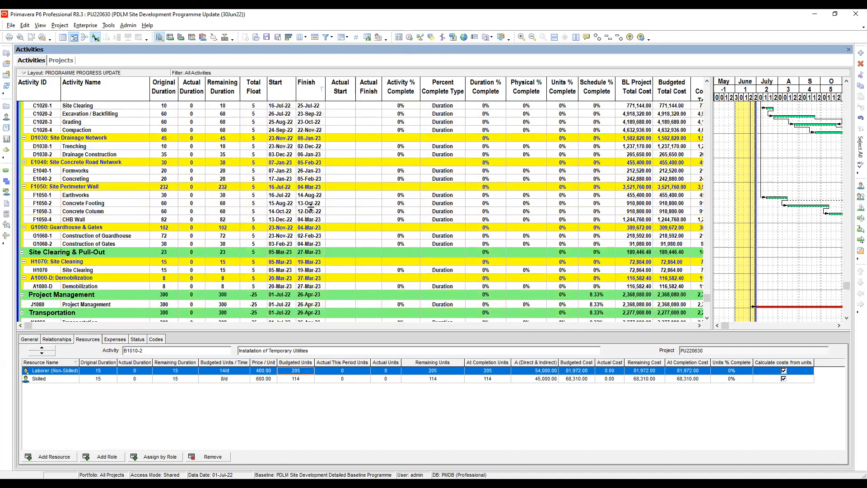
scroll(311, 207, up, 2)
scroll(309, 205, down, 2)
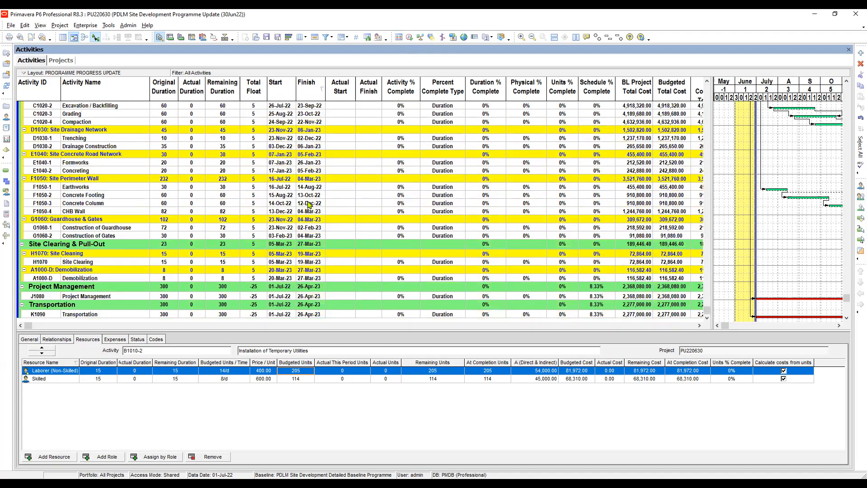
scroll(309, 205, up, 1)
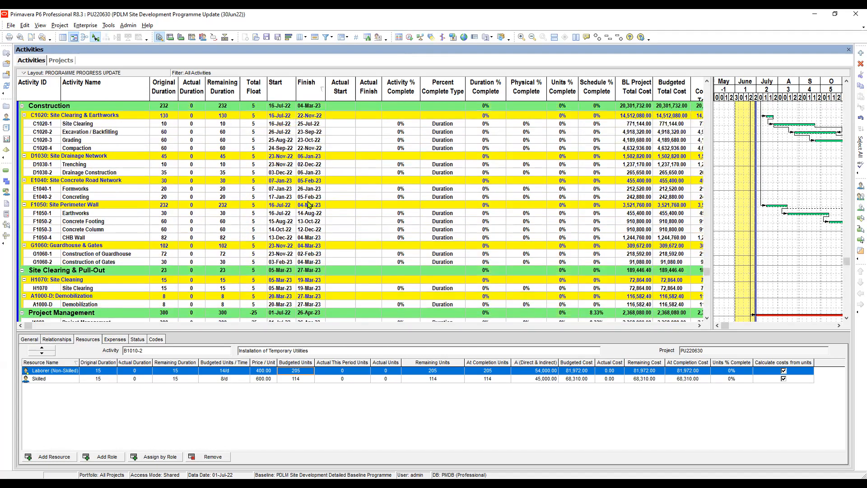
scroll(309, 205, up, 4)
scroll(307, 204, up, 1)
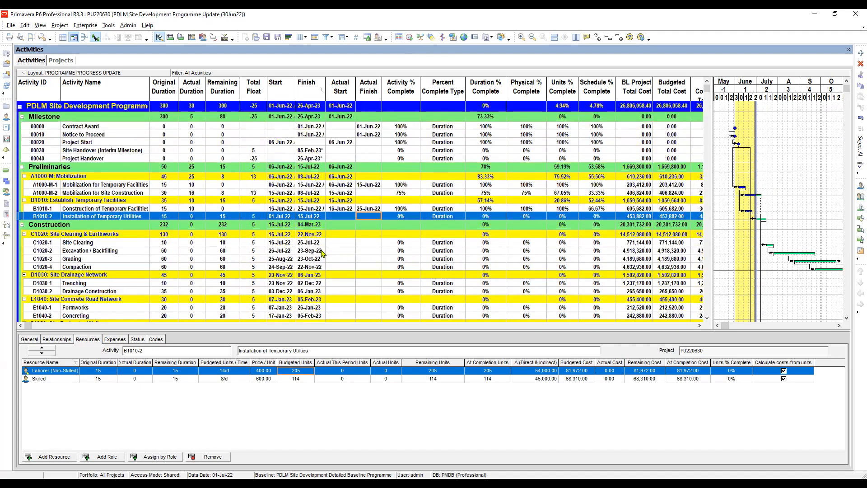
- Examine the total float of the construction activities and the durations and float of Project Management and Transportation
click(253, 242)
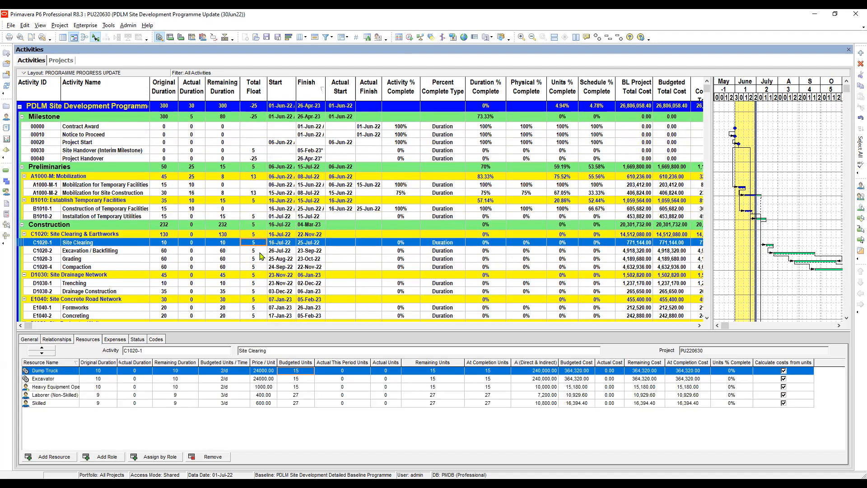
click(260, 251)
scroll(262, 230, down, 2)
scroll(261, 224, down, 2)
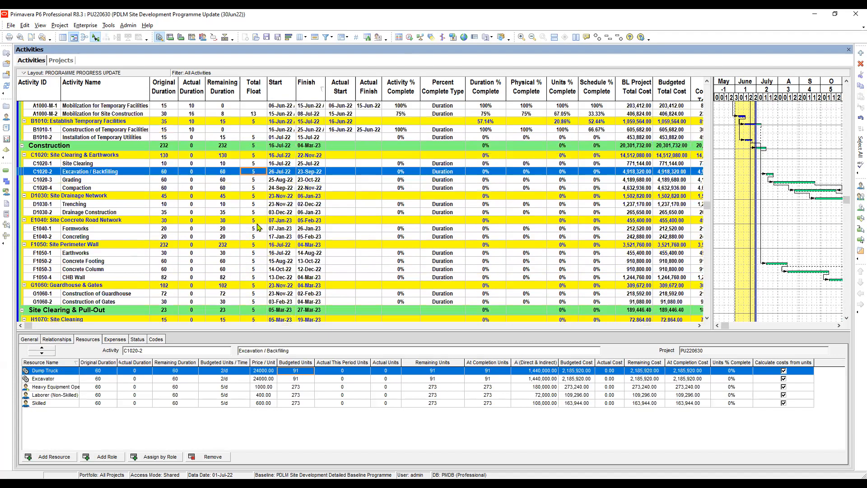
scroll(271, 231, down, 3)
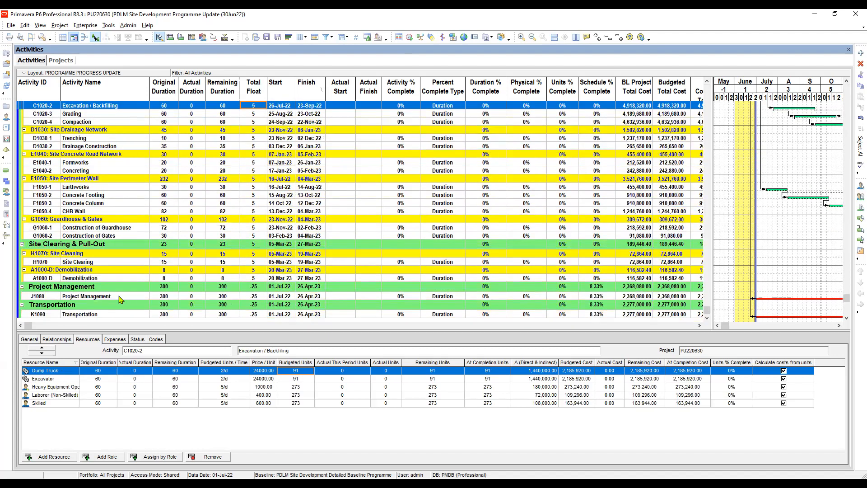
click(163, 297)
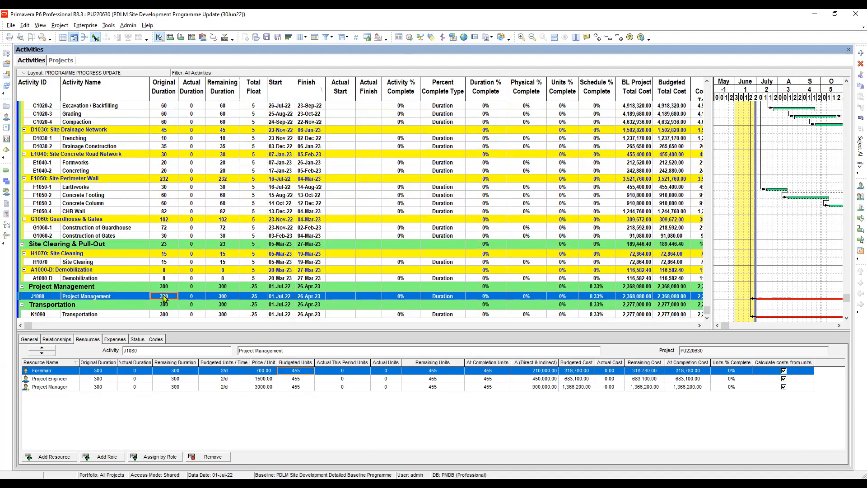
click(192, 299)
click(224, 298)
click(257, 296)
click(224, 315)
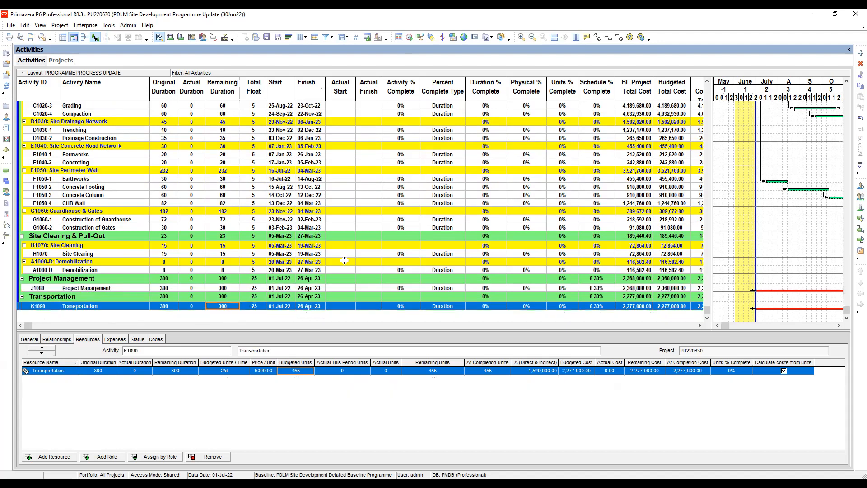
- Review the activity percent complete of Construction of Temporary Facilities and Installation of Temporary Utilities
click(442, 179)
scroll(344, 261, up, 4)
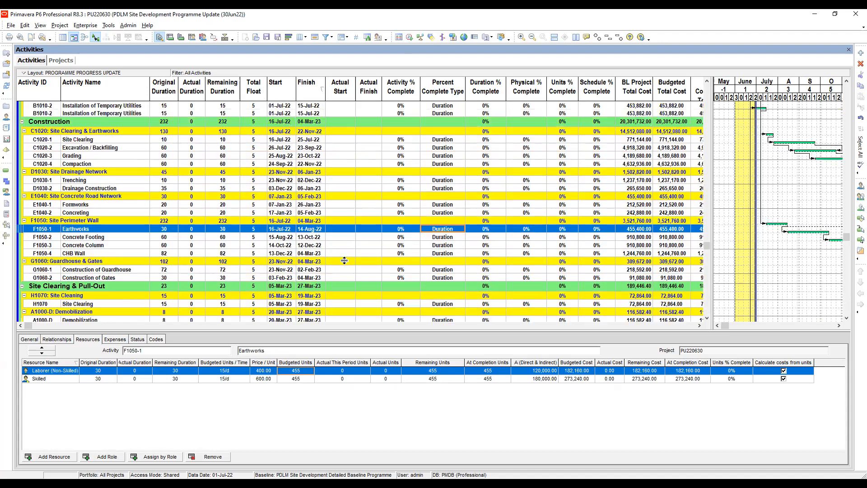
scroll(344, 261, up, 2)
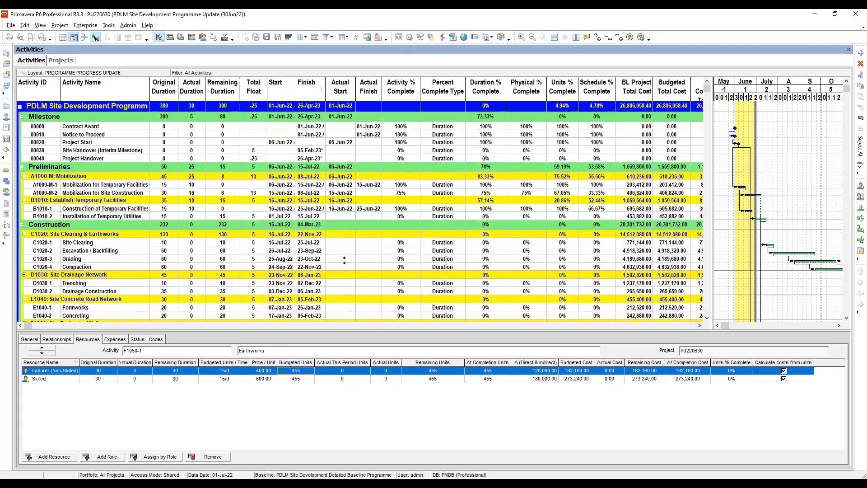
click(401, 208)
key(Down)
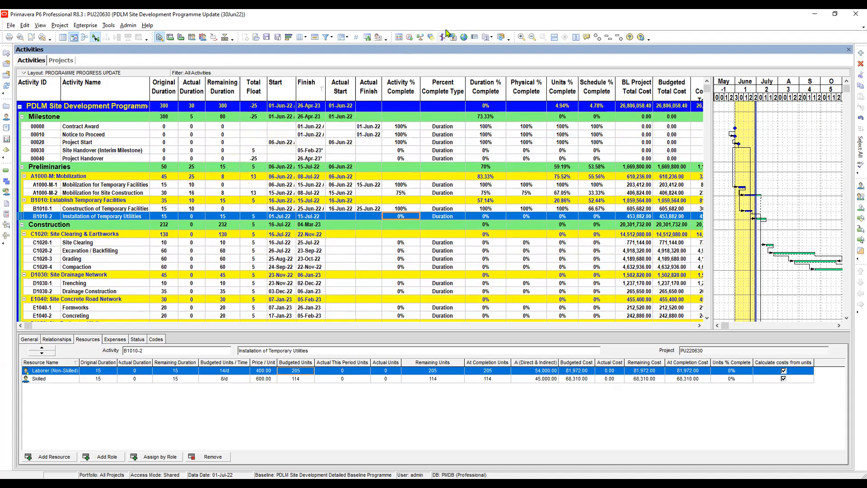
click(446, 33)
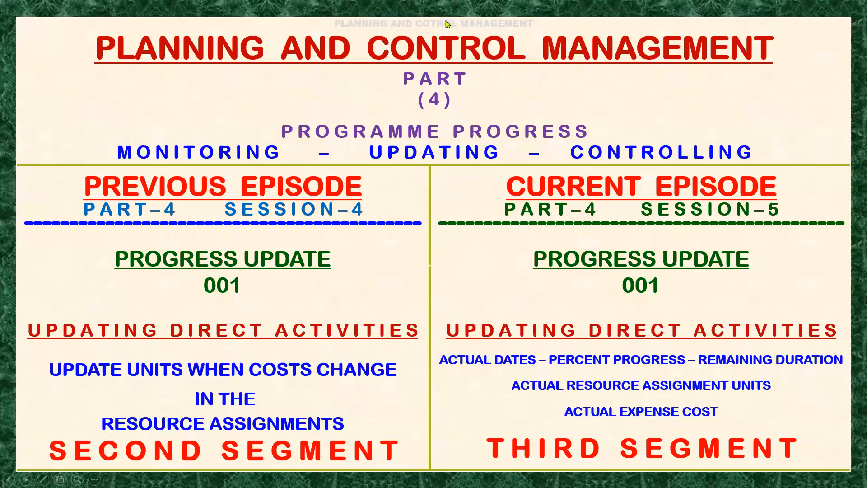
click(446, 24)
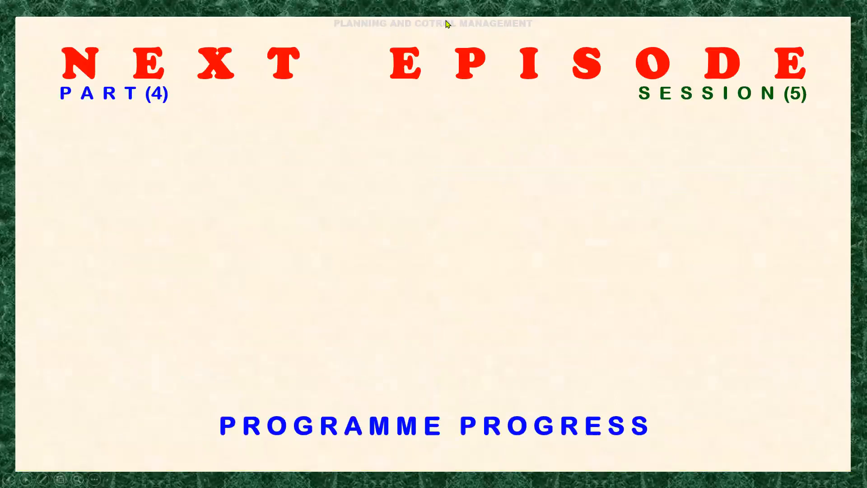